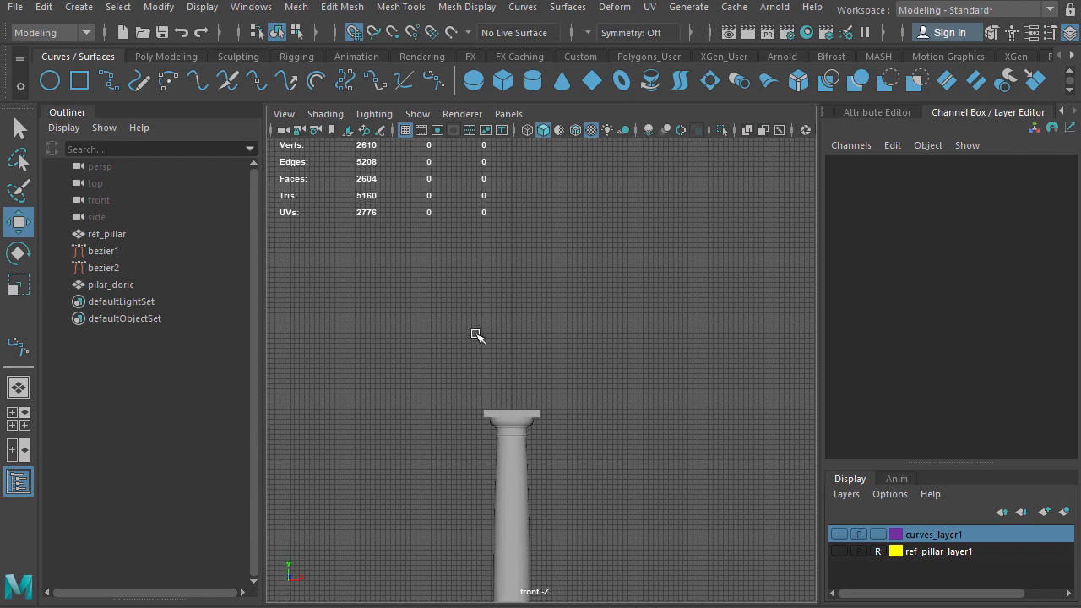
# Draw a gable-shaped Bezier outline above the pillar's capital in the front view, running from its lower-left corner over a central peak to the lower right.
pyautogui.scroll(6, 490, 355)
pyautogui.keyDown('alt'); pyautogui.moveTo(481, 360); pyautogui.dragTo(527, 291, button='middle'); pyautogui.keyUp('alt')
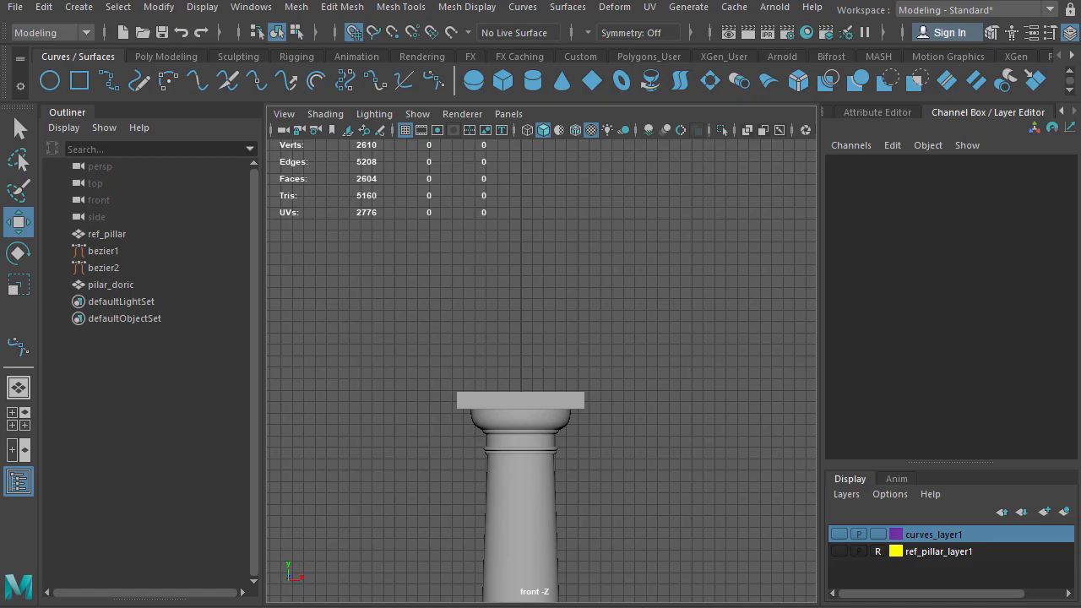
pyautogui.click(434, 81)
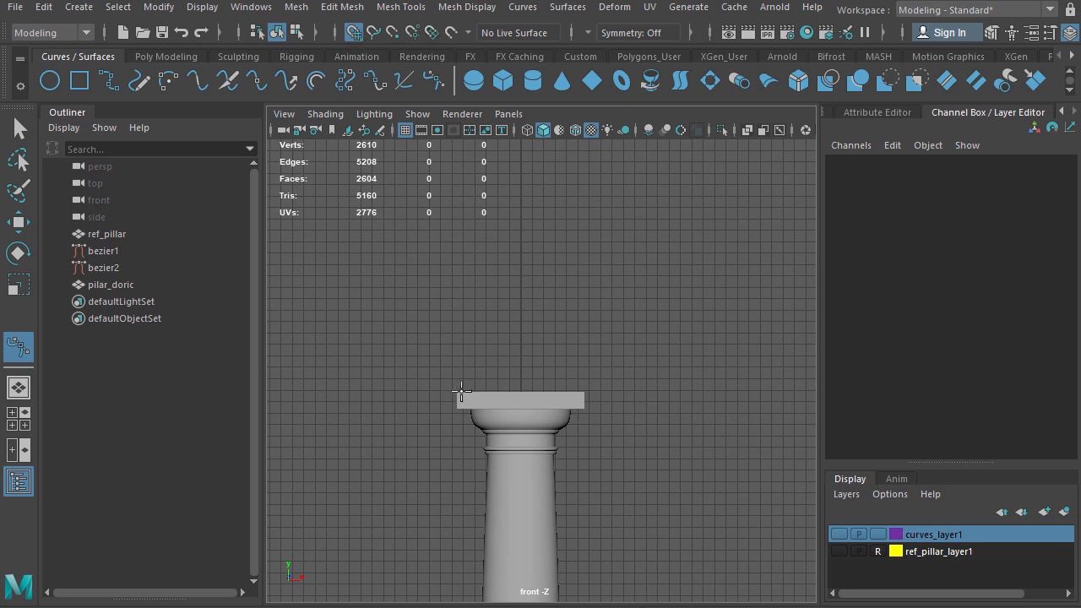
pyautogui.scroll(3, 462, 391)
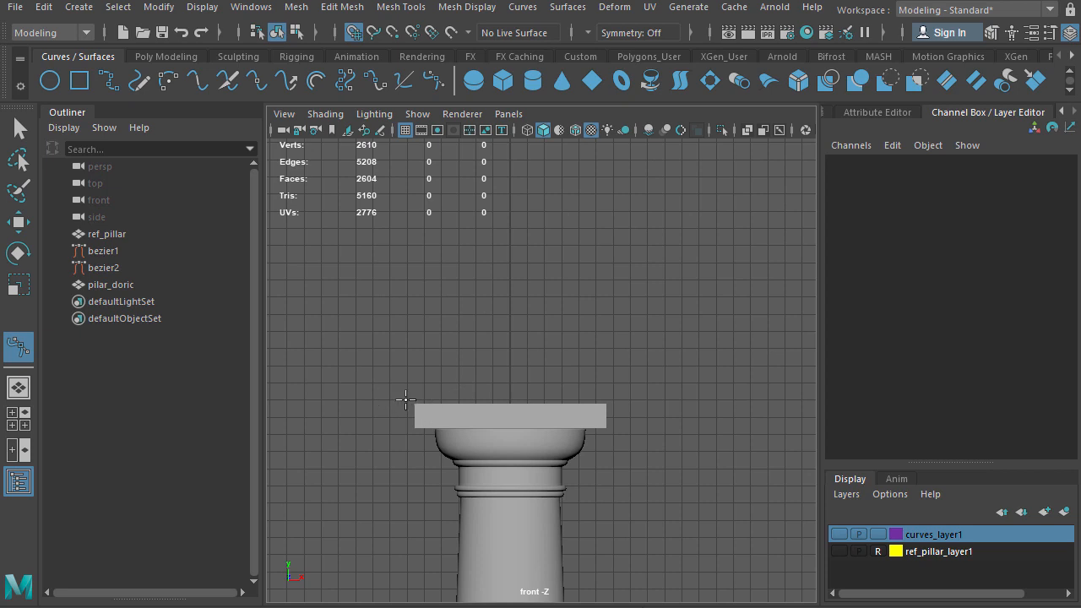
pyautogui.click(406, 398)
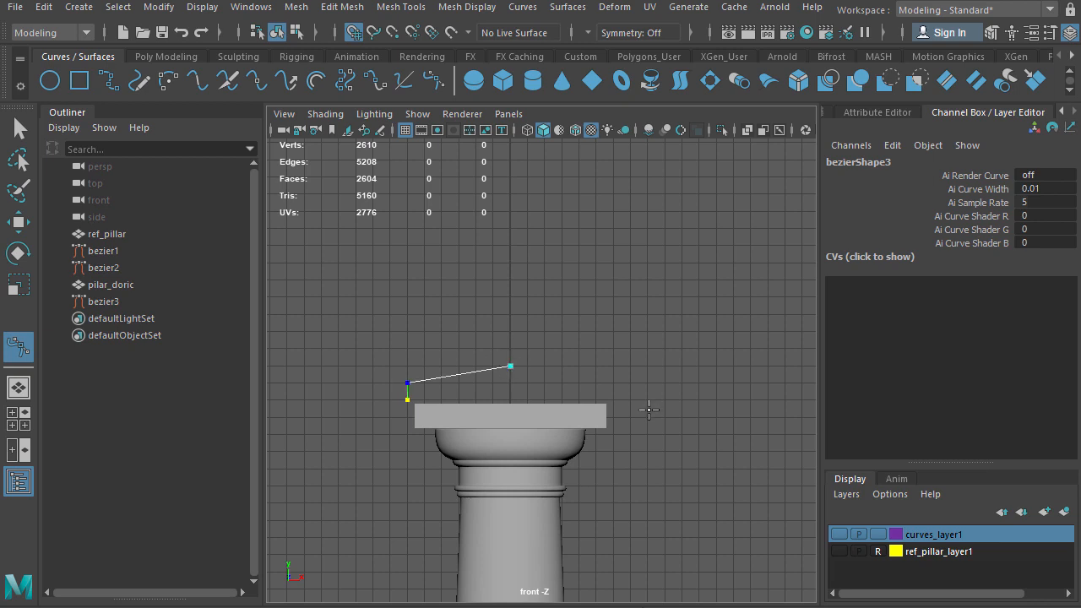
pyautogui.click(613, 386)
pyautogui.click(613, 400)
# Close the gable outline with a straight base by joining its lower-right end to the starting point.
pyautogui.scroll(5, 425, 397)
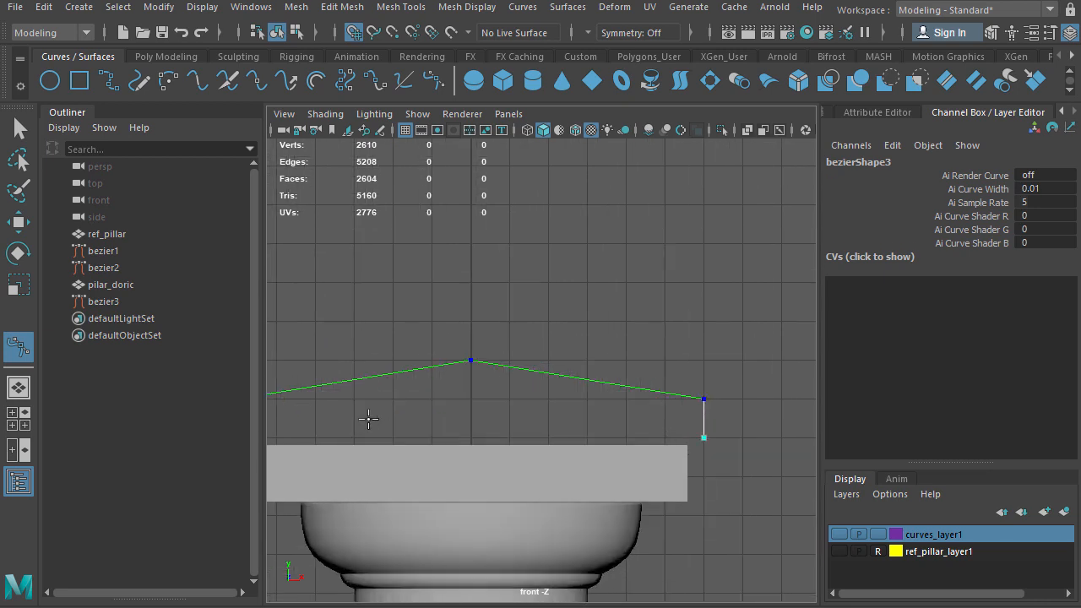
pyautogui.keyDown('alt'); pyautogui.moveTo(386, 422); pyautogui.dragTo(677, 360, button='middle'); pyautogui.keyUp('alt')
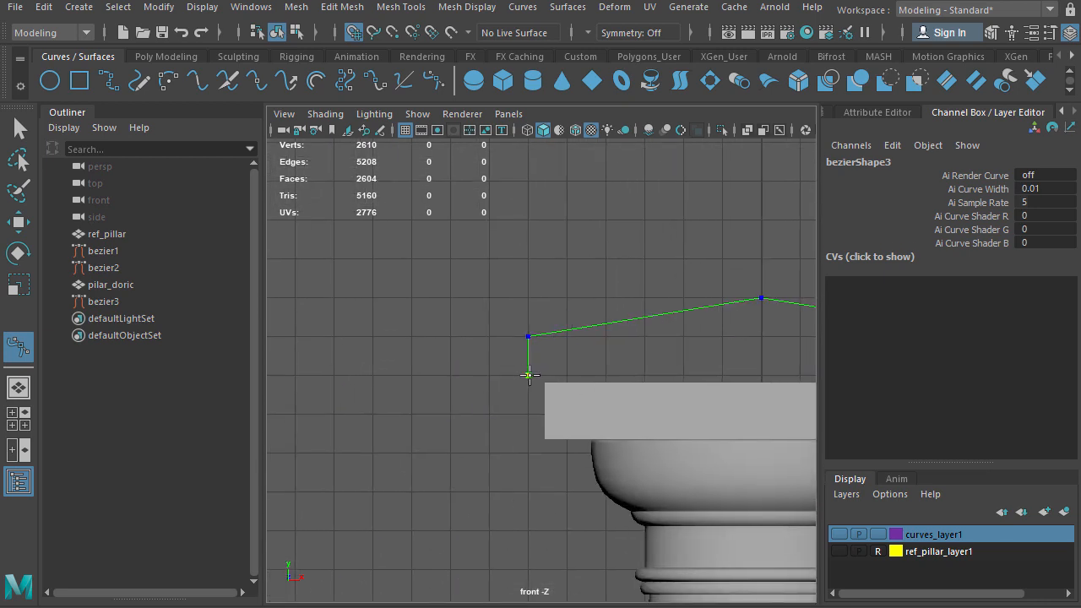
pyautogui.keyDown('alt'); pyautogui.moveTo(516, 430); pyautogui.dragTo(422, 379, button='middle'); pyautogui.keyUp('alt')
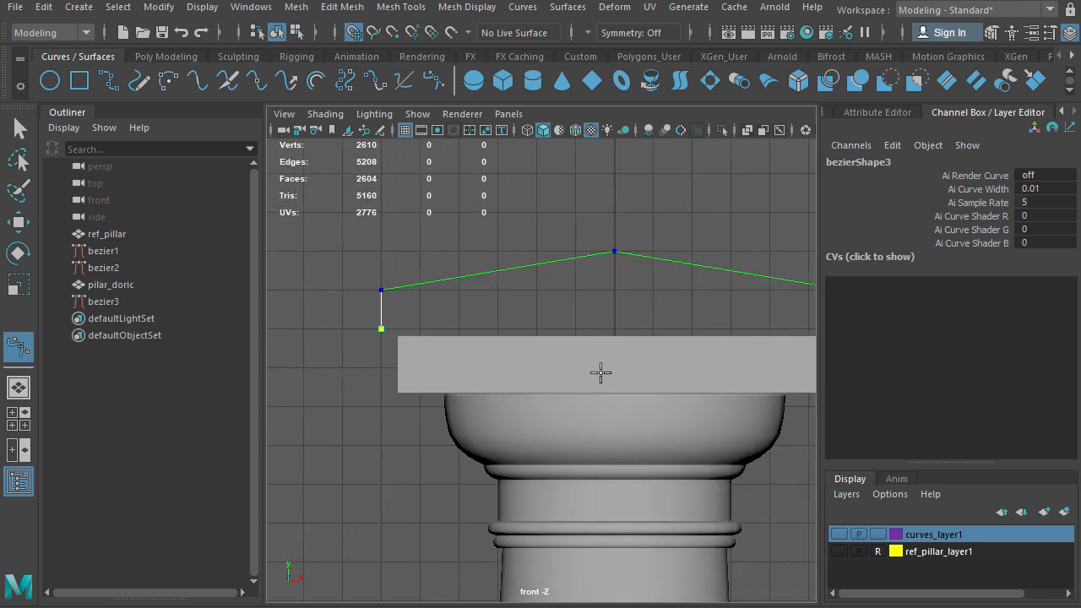
pyautogui.scroll(-3, 600, 371)
pyautogui.scroll(3, 482, 349)
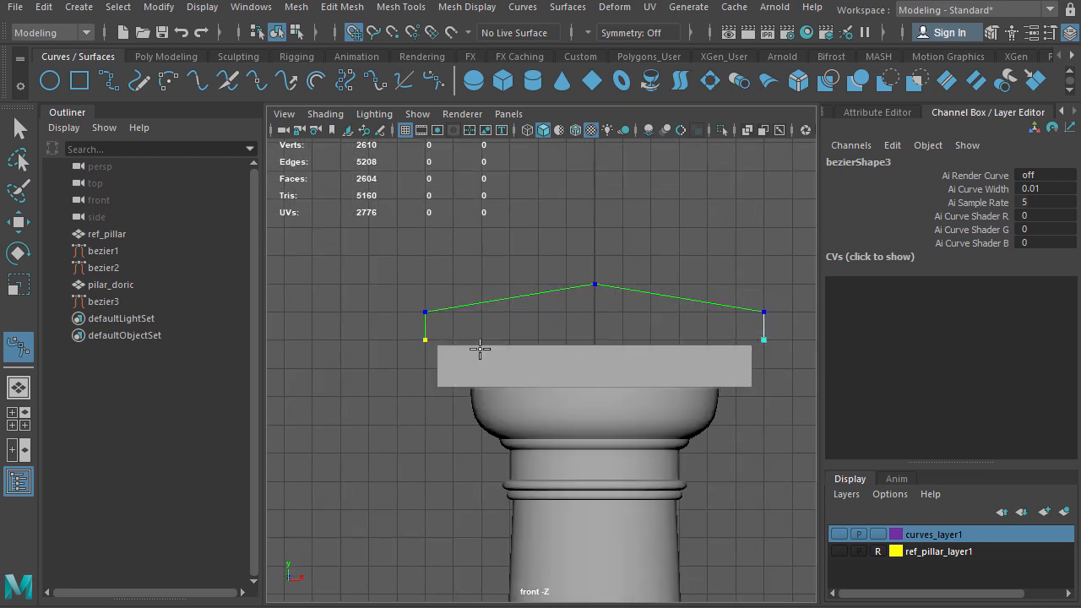
pyautogui.keyDown('alt'); pyautogui.moveTo(441, 363); pyautogui.dragTo(540, 376, button='middle'); pyautogui.keyUp('alt')
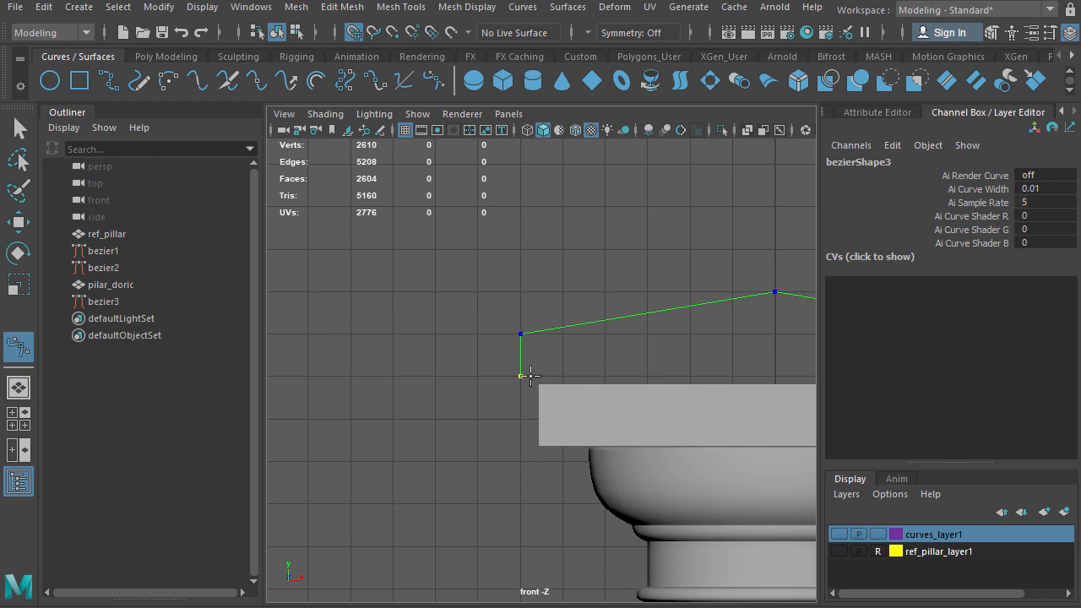
pyautogui.click(530, 376)
pyautogui.scroll(-4, 594, 389)
pyautogui.keyDown('alt'); pyautogui.moveTo(607, 421); pyautogui.dragTo(505, 431, button='middle'); pyautogui.keyUp('alt')
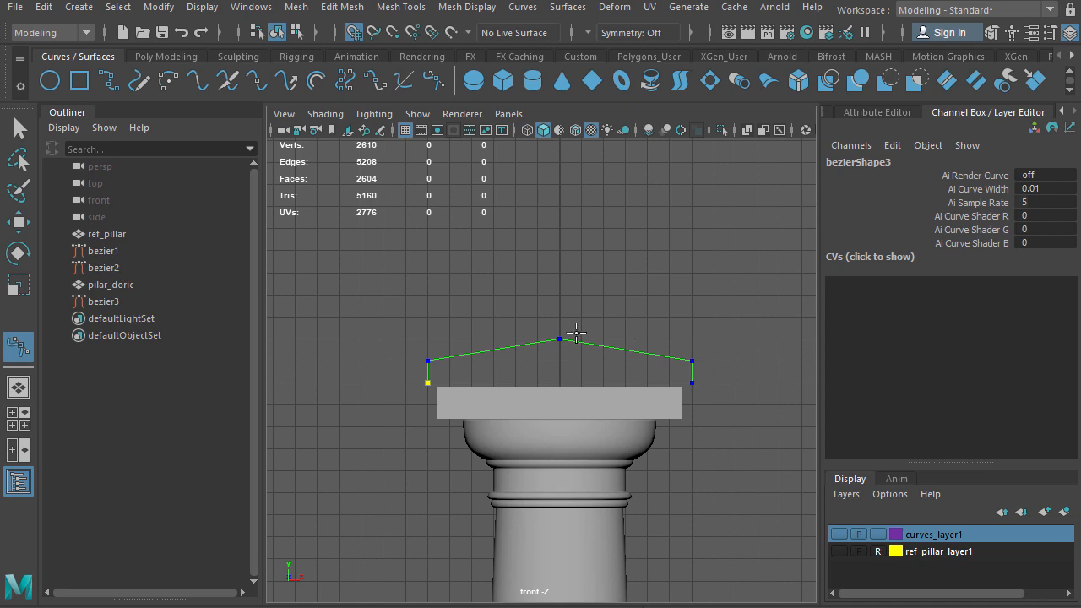
# Raise the gable outline's peak control vertex by one grid unit and return to object mode.
pyautogui.press('w')
pyautogui.moveTo(571, 344); pyautogui.dragTo(473, 342, button='right')
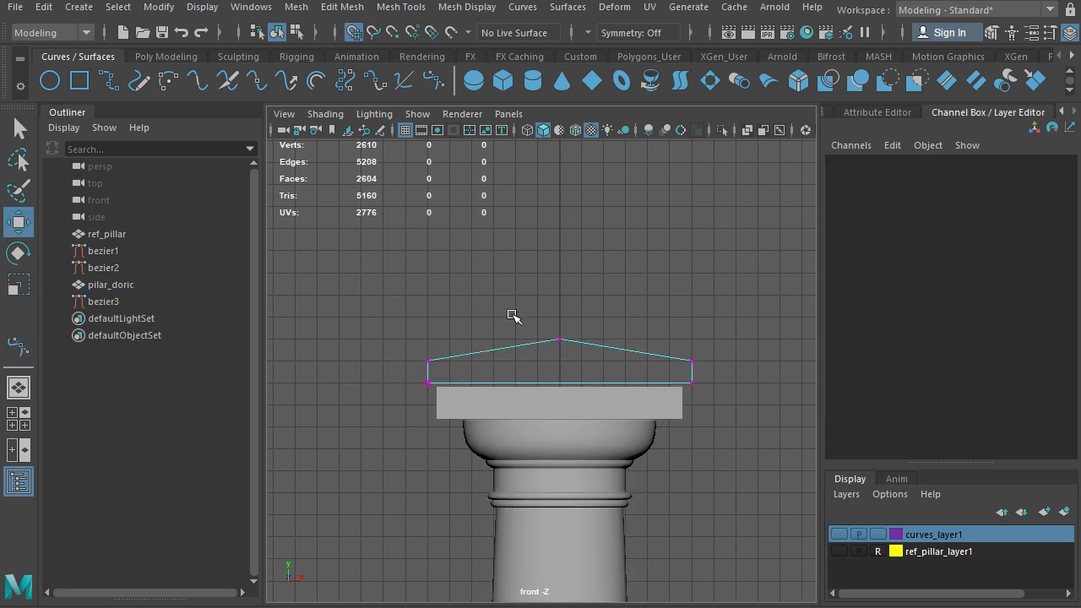
pyautogui.moveTo(524, 302); pyautogui.dragTo(594, 362)
pyautogui.moveTo(558, 287); pyautogui.dragTo(559, 316)
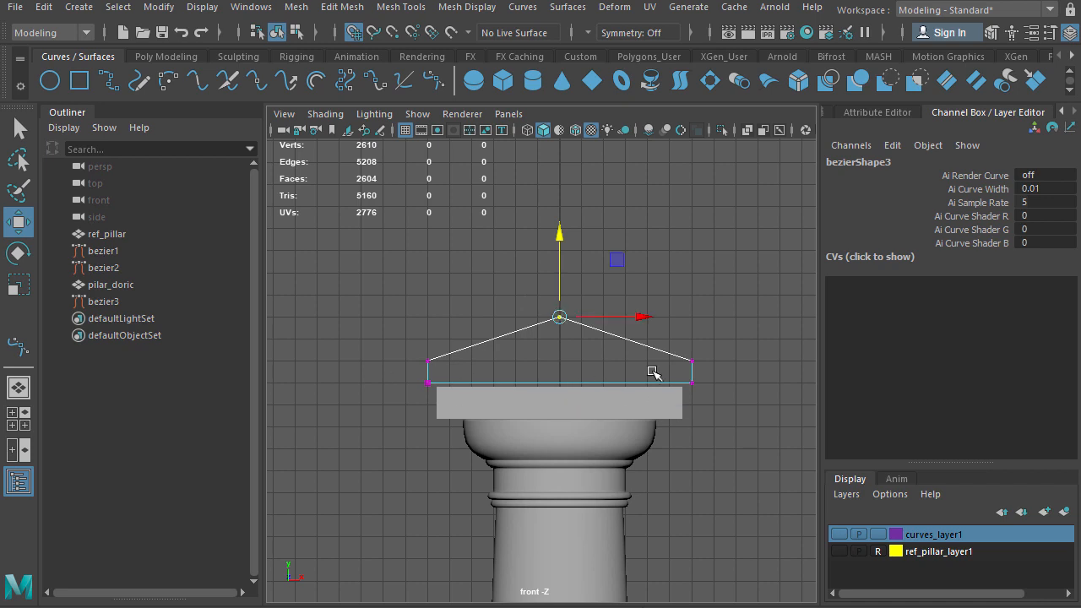
pyautogui.moveTo(662, 353); pyautogui.dragTo(705, 330, button='right')
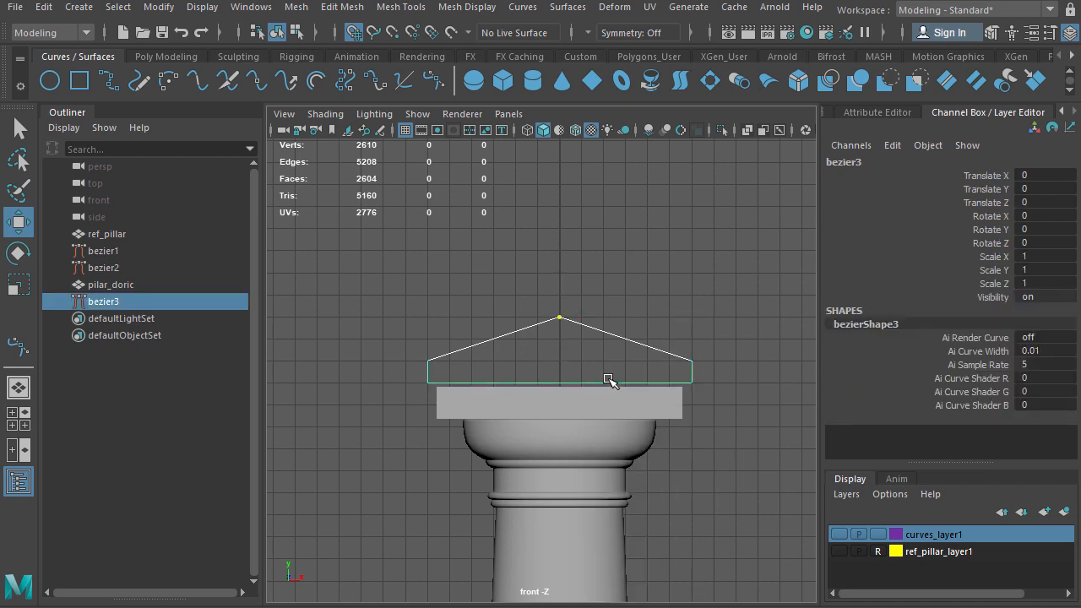
# Center the pivot of the gable curve on its own shape.
pyautogui.scroll(-3, 609, 376)
pyautogui.scroll(5, 582, 400)
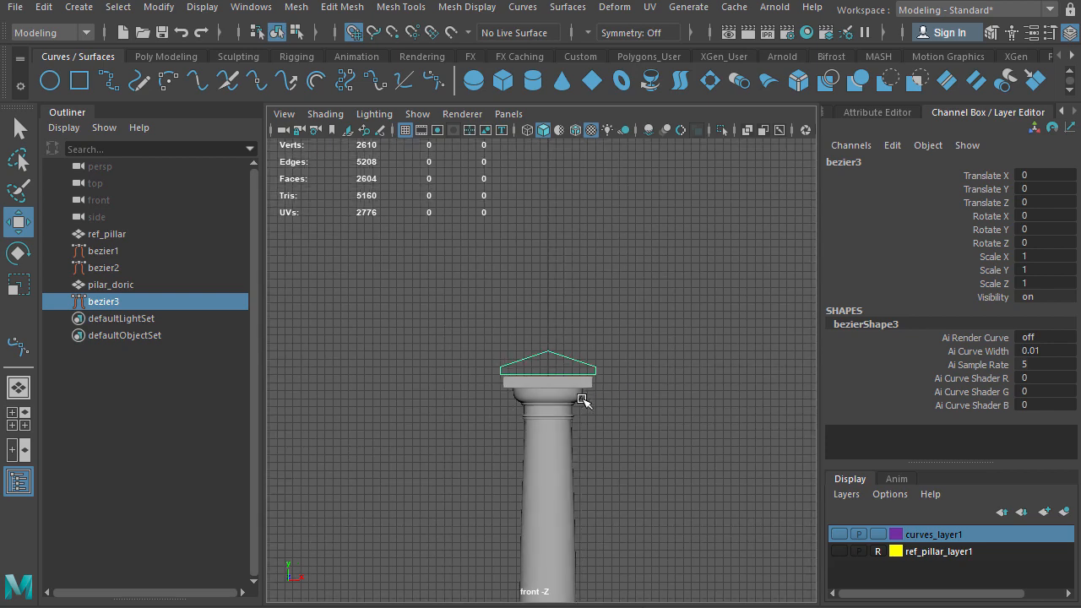
pyautogui.keyDown('alt'); pyautogui.moveTo(447, 403); pyautogui.dragTo(487, 394, button='middle'); pyautogui.keyUp('alt')
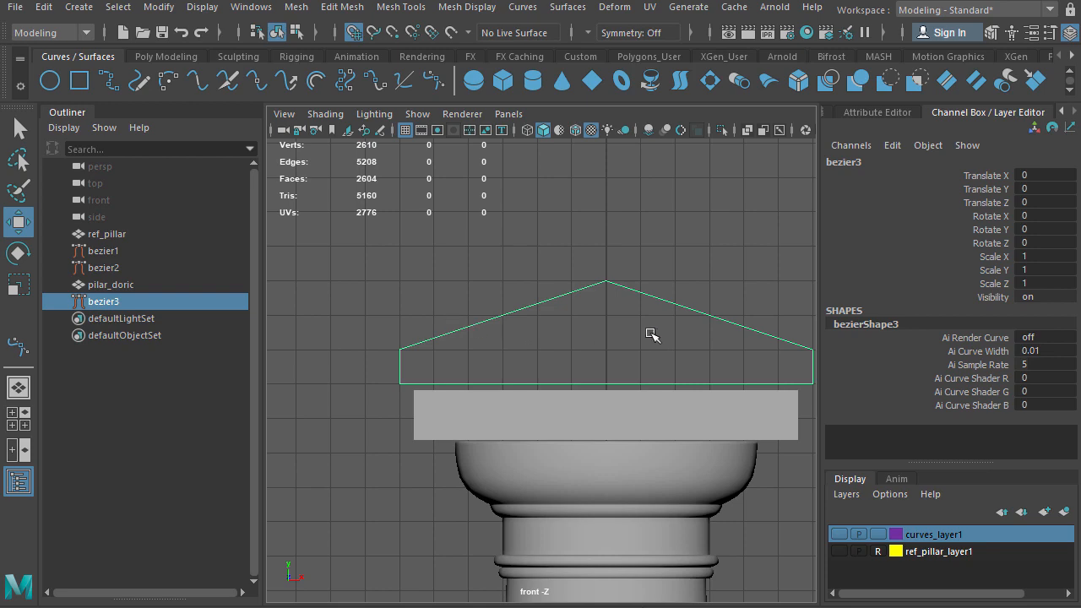
pyautogui.scroll(-10, 618, 335)
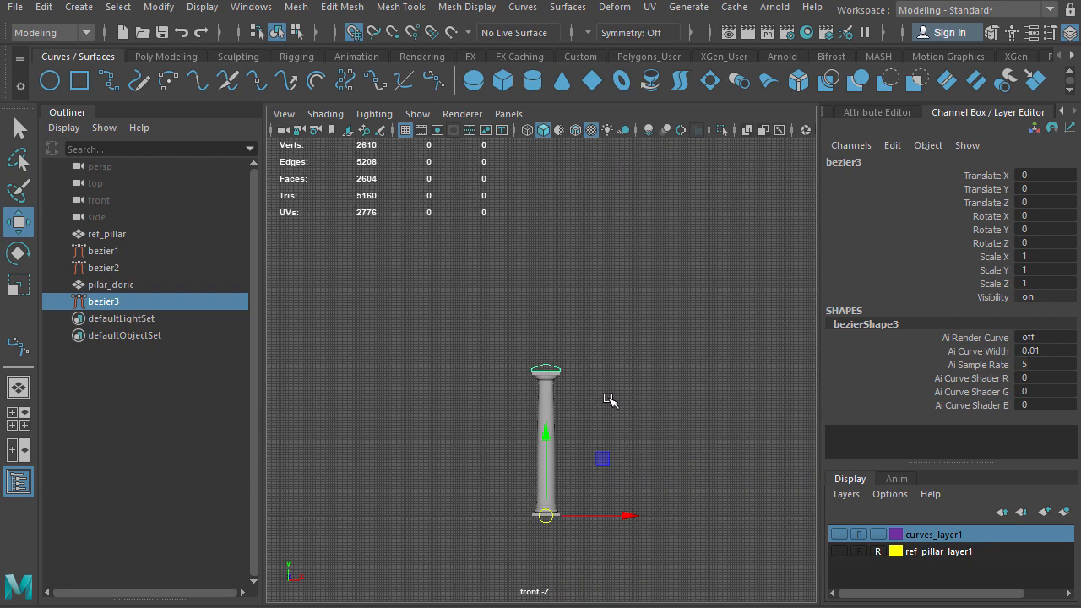
pyautogui.scroll(3, 541, 541)
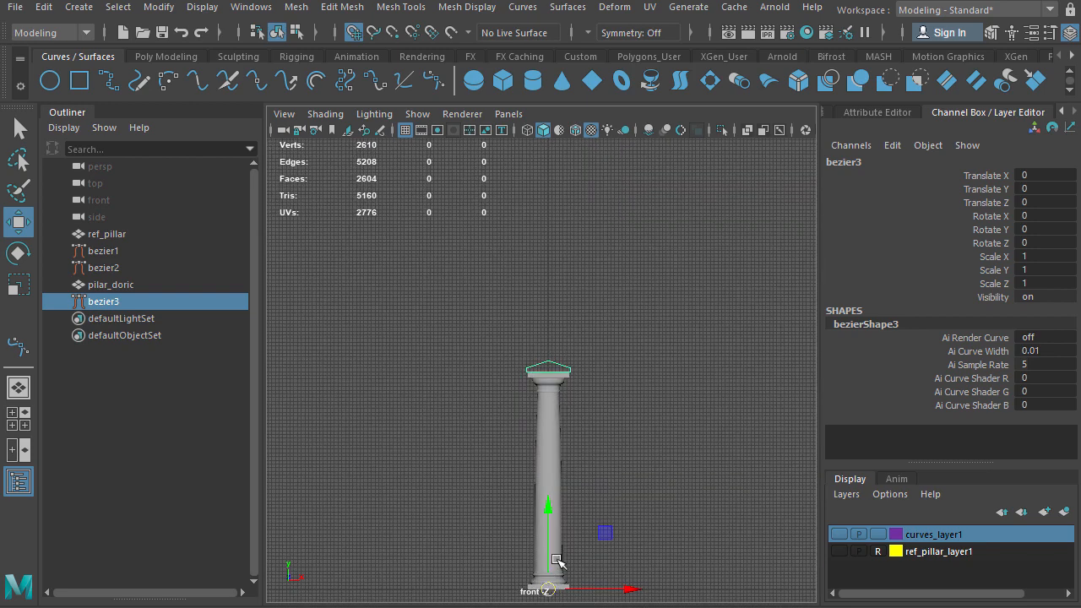
pyautogui.click(167, 56)
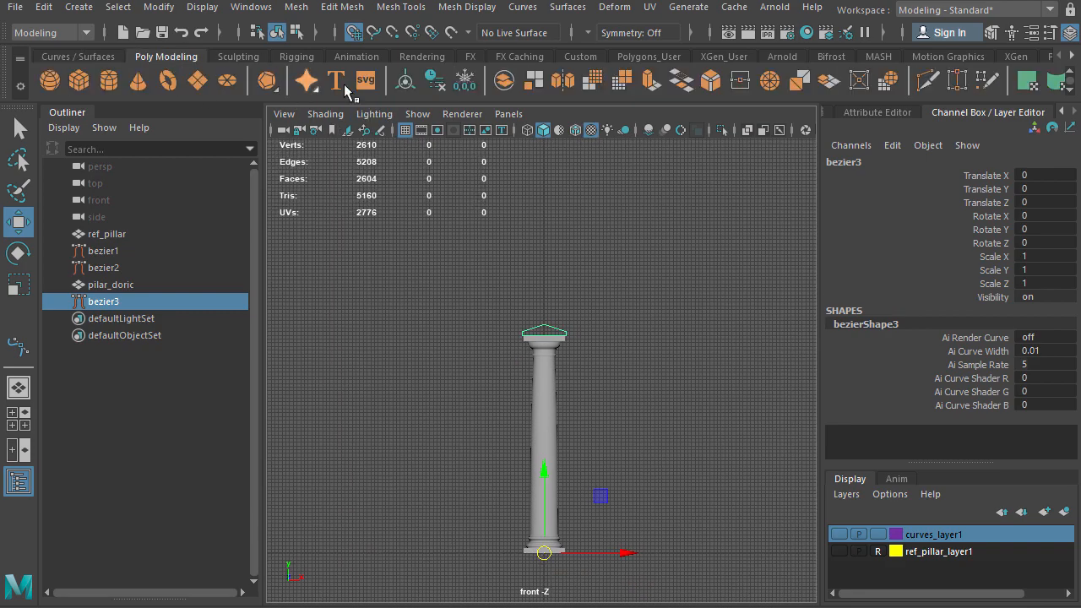
pyautogui.click(403, 85)
pyautogui.scroll(8, 512, 374)
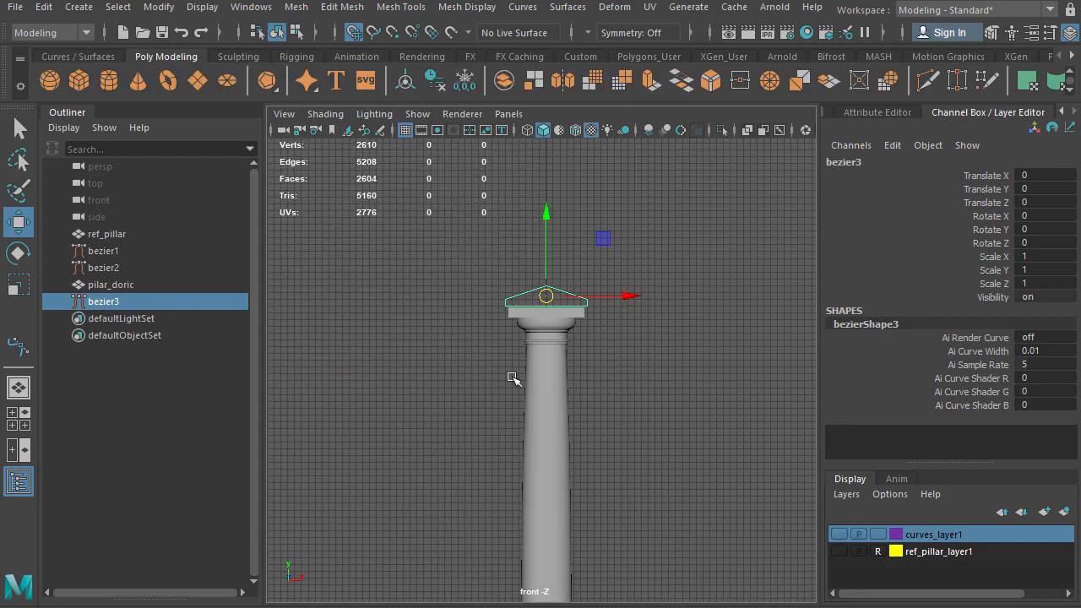
pyautogui.scroll(3, 640, 363)
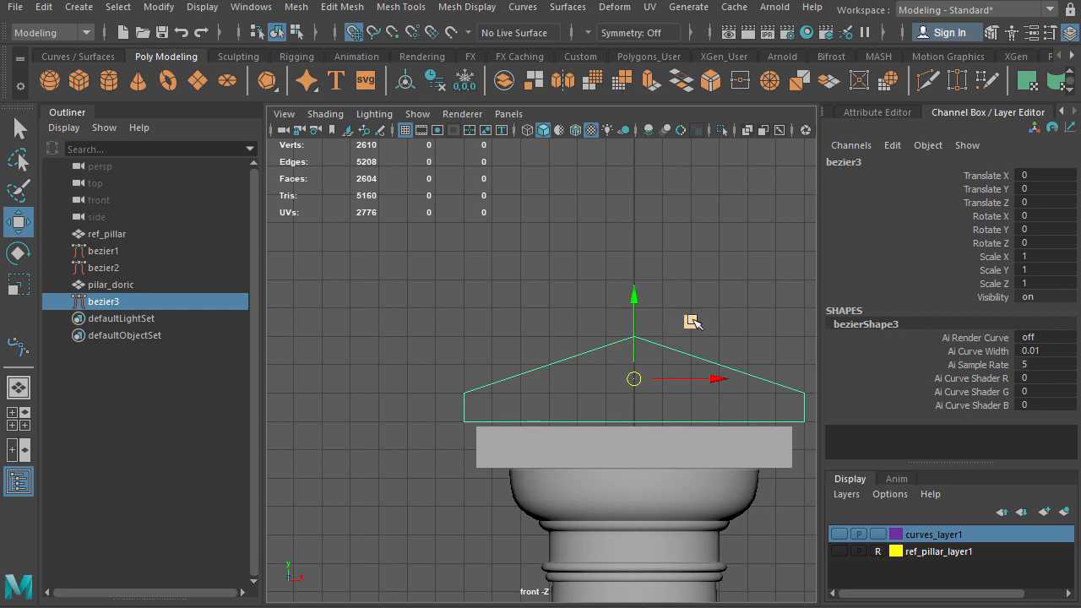
# Move the gable curve's pivot to its lower-left corner with grid snapping.
pyautogui.press('d')
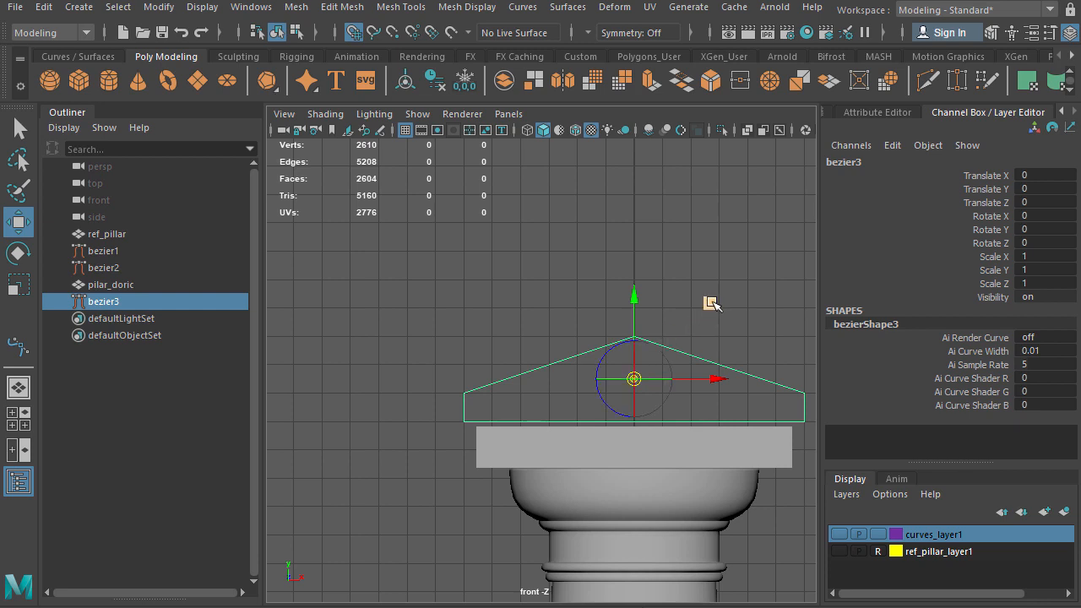
pyautogui.click(353, 34)
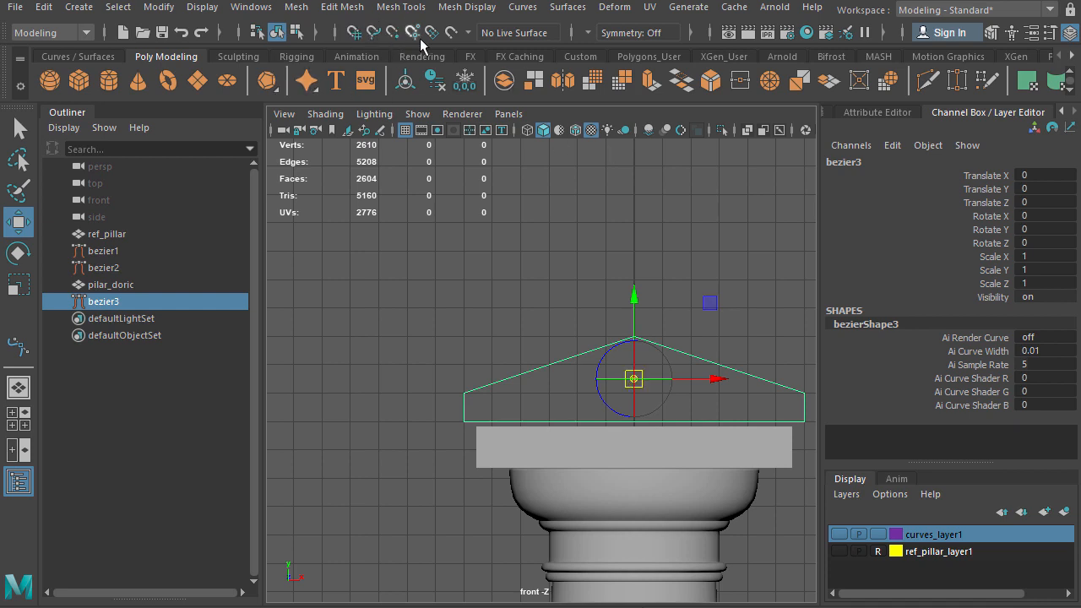
pyautogui.click(355, 34)
pyautogui.moveTo(712, 303); pyautogui.dragTo(465, 425)
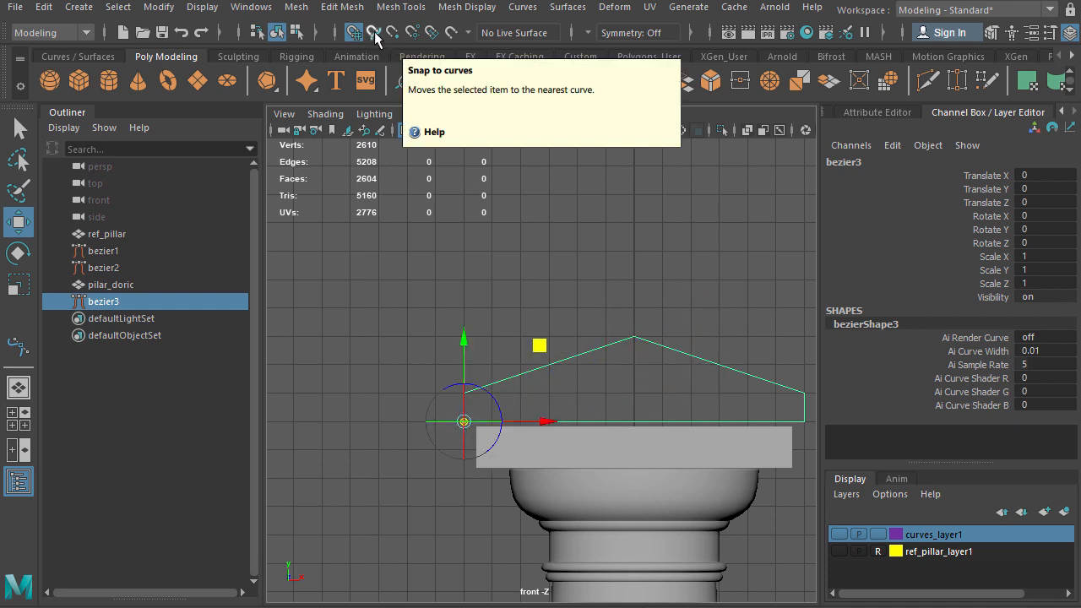
pyautogui.press('d')
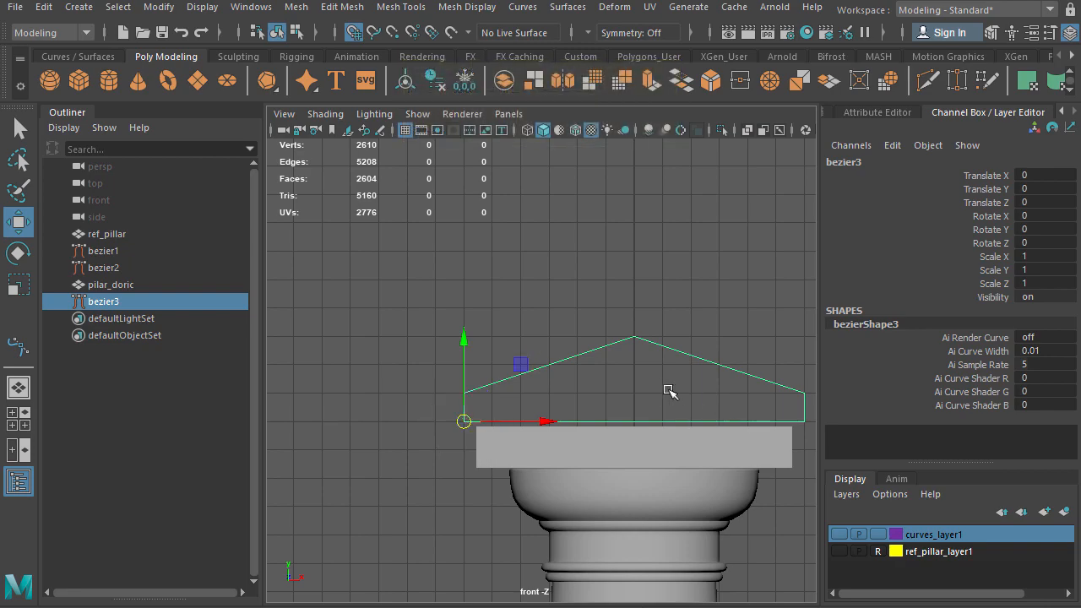
# Scale the gable curve uniformly from its corner pivot, setting Scale X, Y and Z to 7.
pyautogui.scroll(-8, 604, 375)
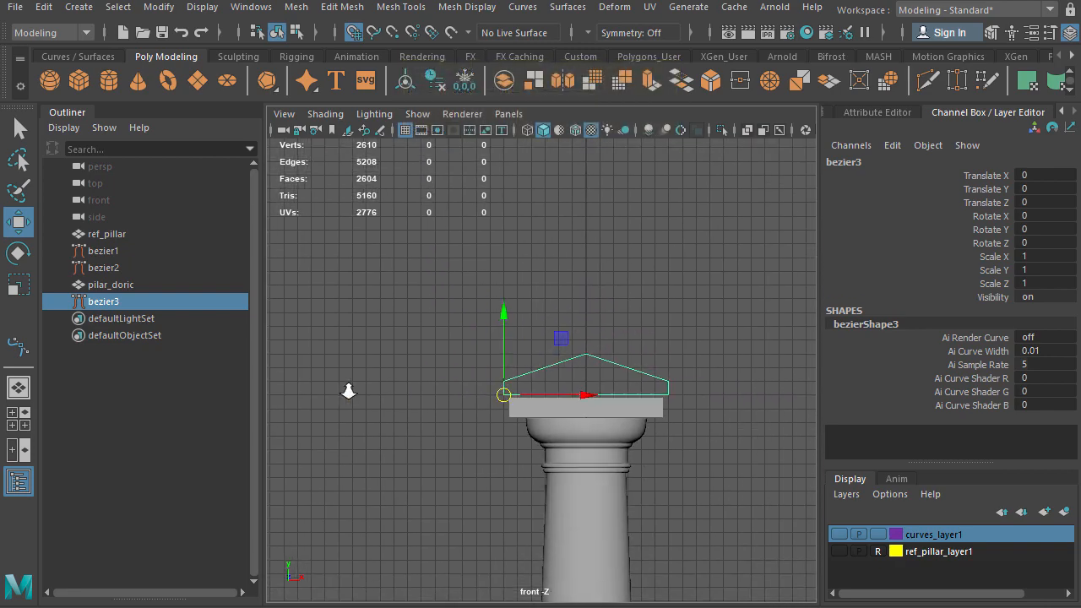
pyautogui.scroll(-6, 635, 441)
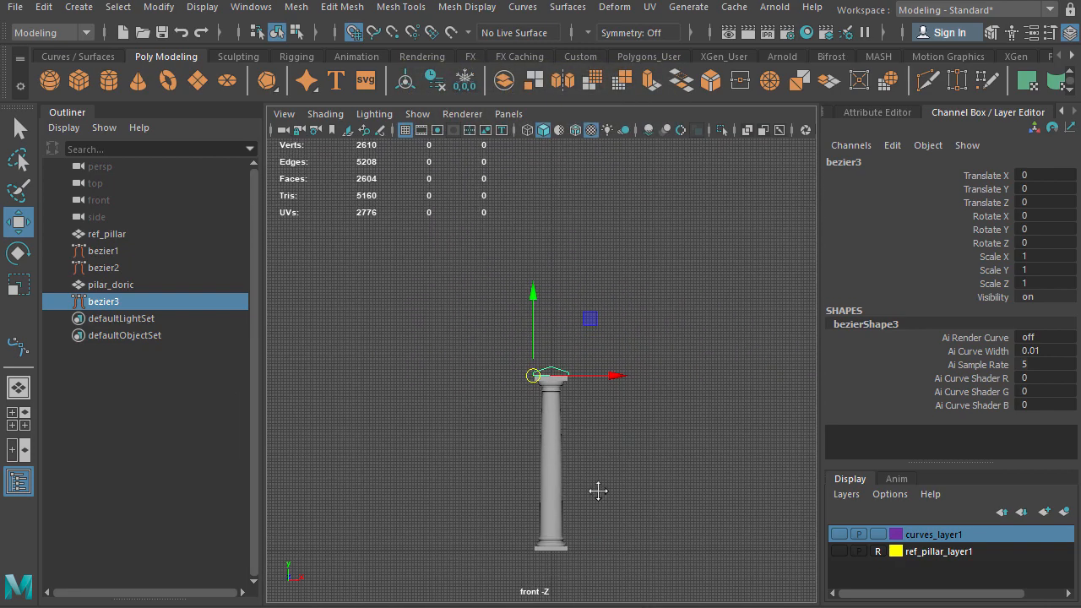
pyautogui.press('r')
pyautogui.moveTo(501, 373); pyautogui.dragTo(748, 312)
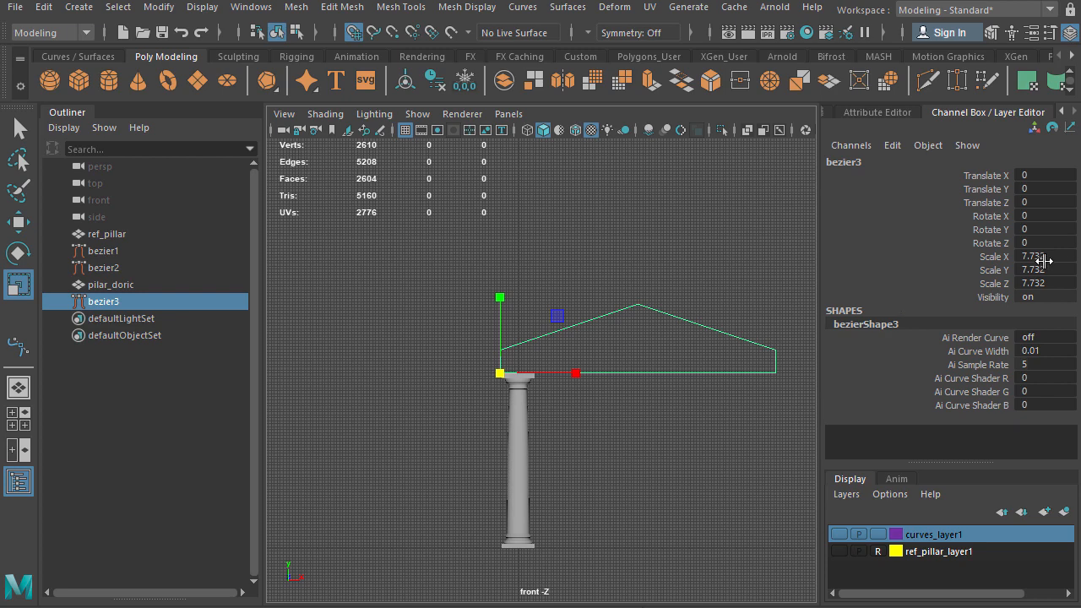
pyautogui.moveTo(1044, 261); pyautogui.dragTo(1050, 281)
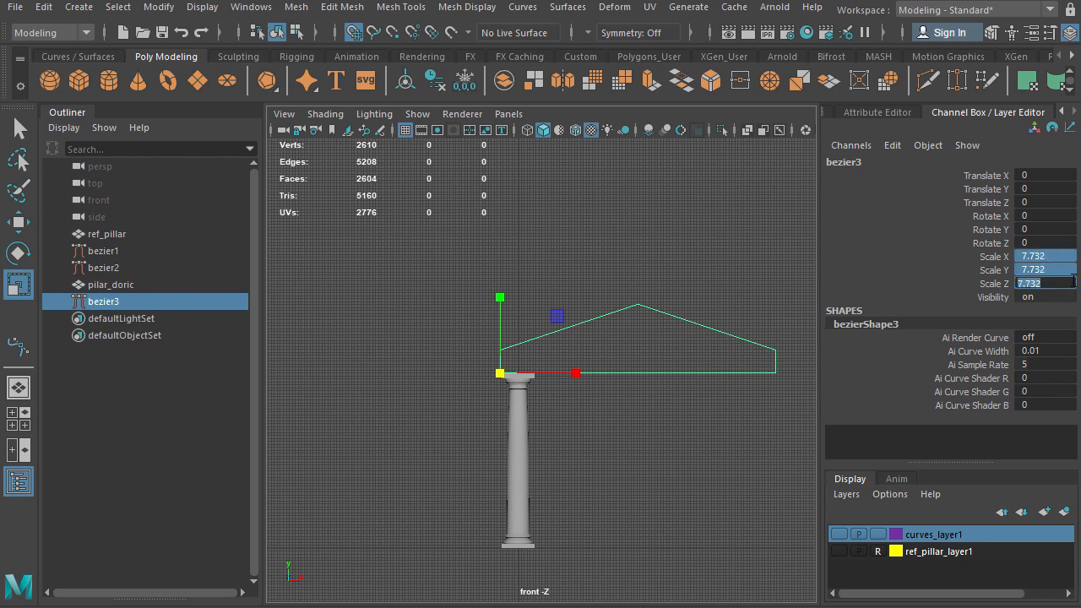
pyautogui.write('7')
pyautogui.press('Return')
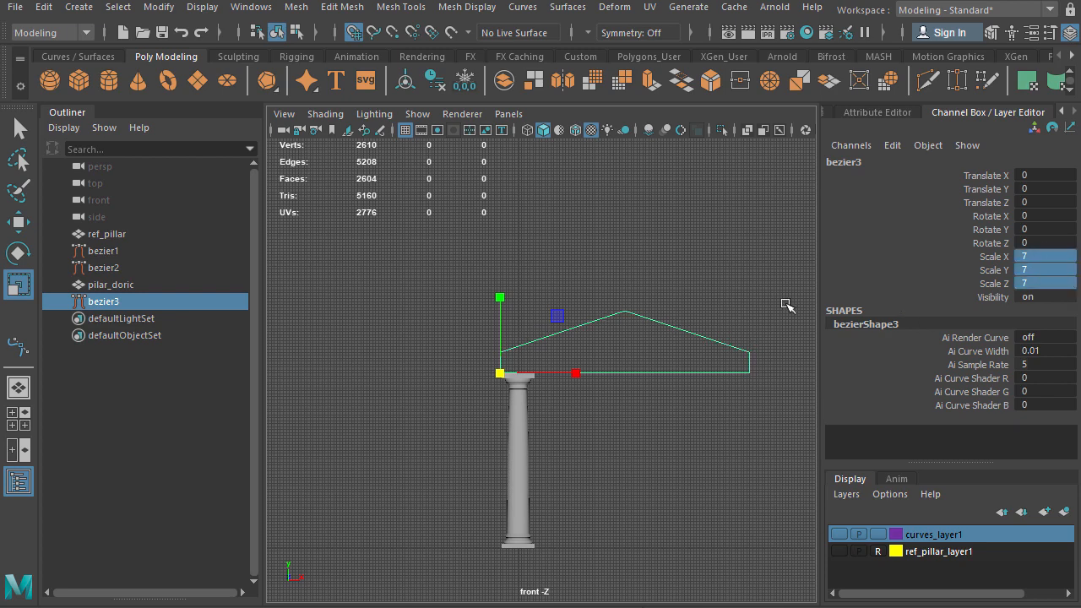
# Switch to the perspective view and duplicate the scaled gable curve.
pyautogui.scroll(5, 666, 387)
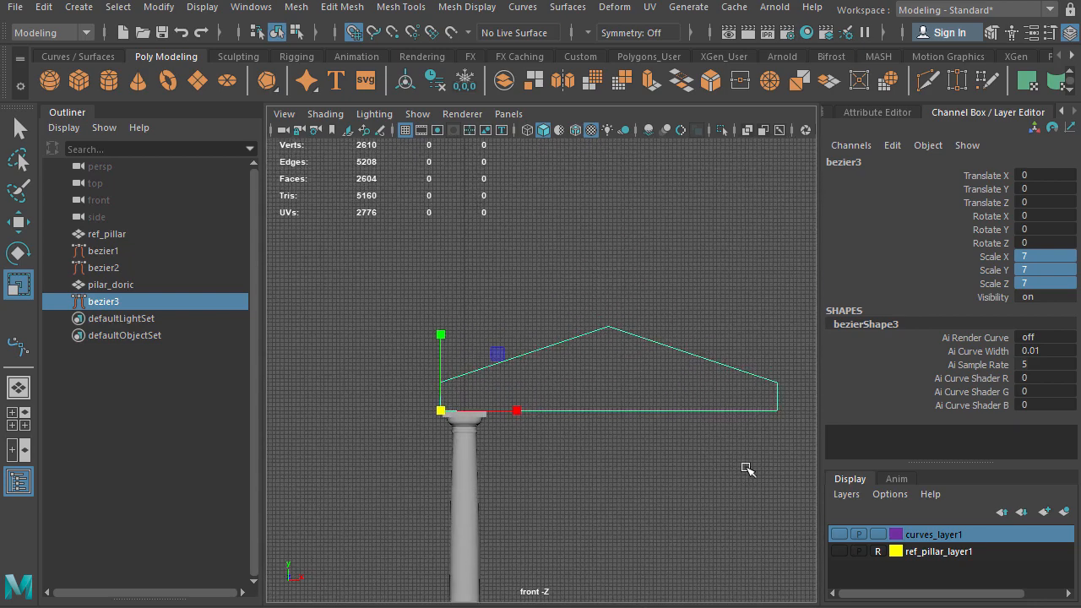
pyautogui.keyDown('alt'); pyautogui.moveTo(633, 481); pyautogui.dragTo(336, 469, button='middle'); pyautogui.keyUp('alt')
pyautogui.scroll(8, 596, 448)
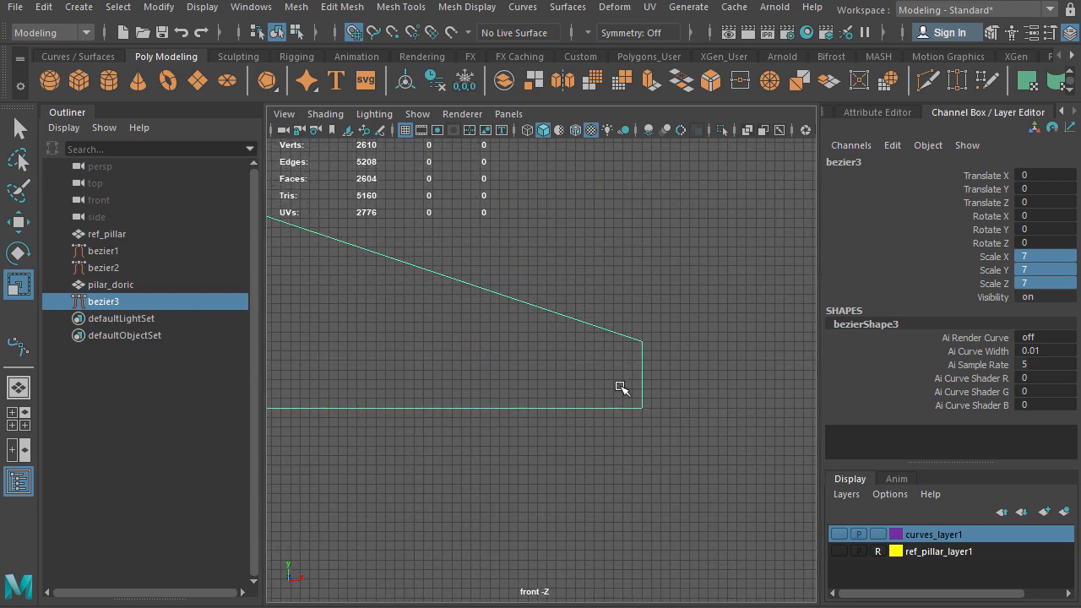
pyautogui.scroll(-8, 635, 403)
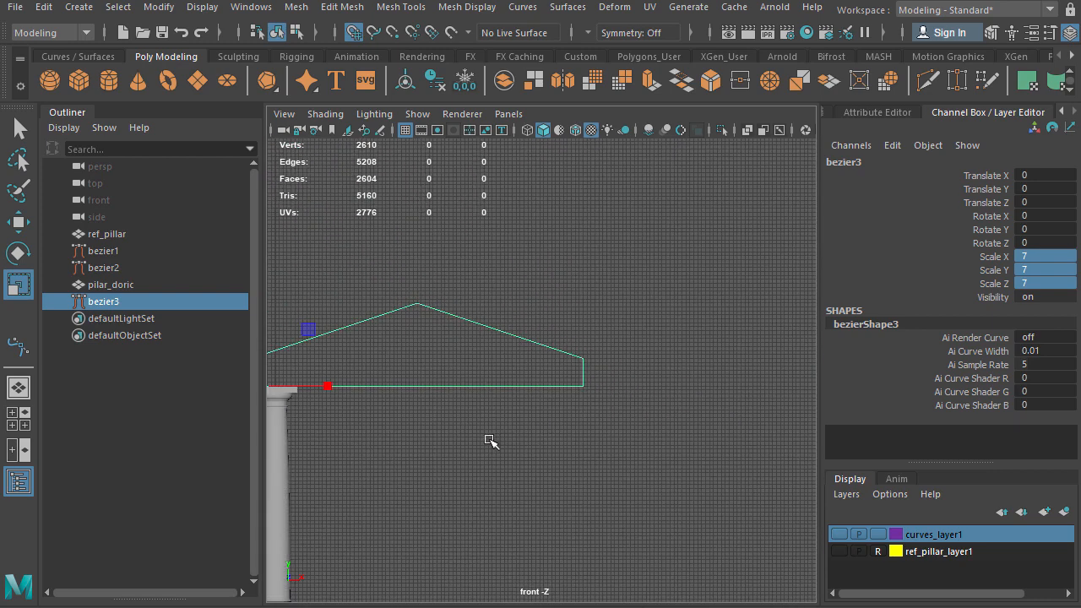
pyautogui.keyDown('alt'); pyautogui.moveTo(553, 425); pyautogui.dragTo(617, 416, button='middle'); pyautogui.keyUp('alt')
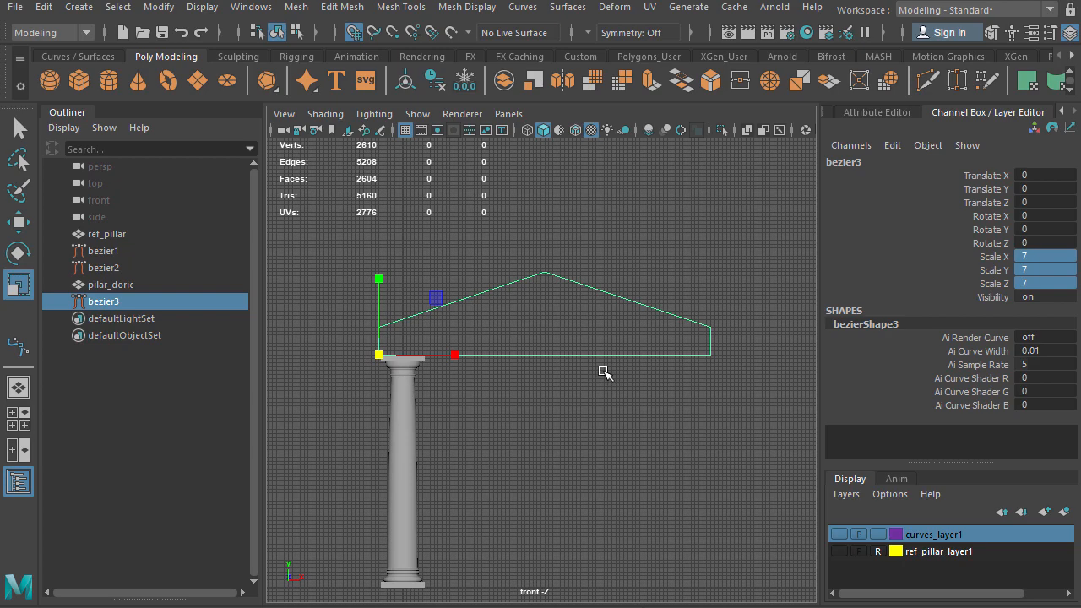
pyautogui.press('space')
pyautogui.moveTo(604, 371); pyautogui.dragTo(604, 332)
pyautogui.keyDown('alt'); pyautogui.moveTo(577, 410); pyautogui.dragTo(687, 435); pyautogui.keyUp('alt')
pyautogui.keyDown('alt'); pyautogui.moveTo(709, 424); pyautogui.dragTo(720, 477, button='middle'); pyautogui.keyUp('alt')
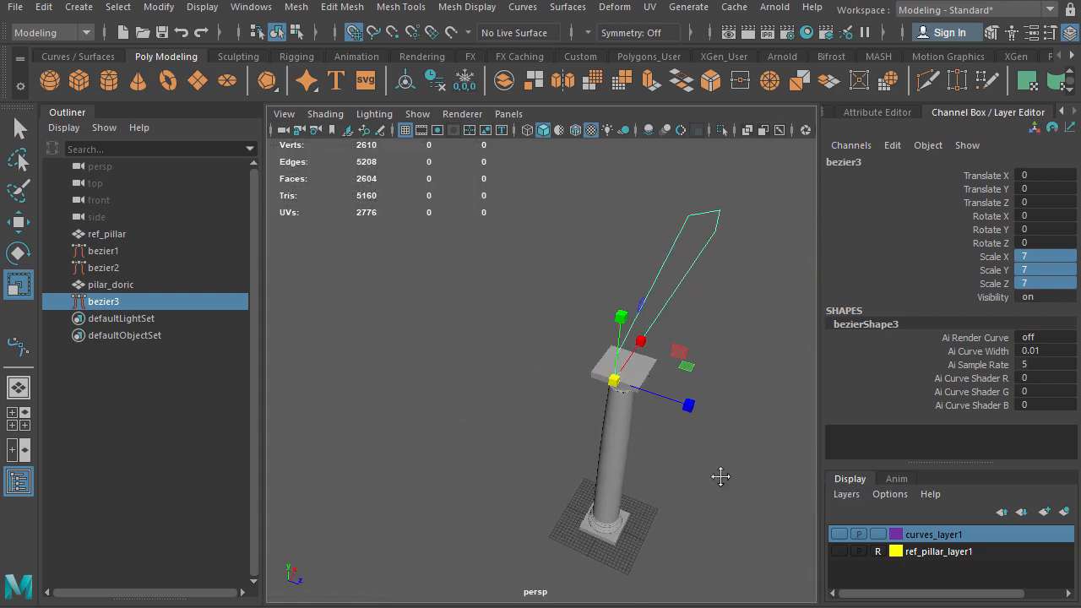
pyautogui.hotkey('ctrl', 'd')
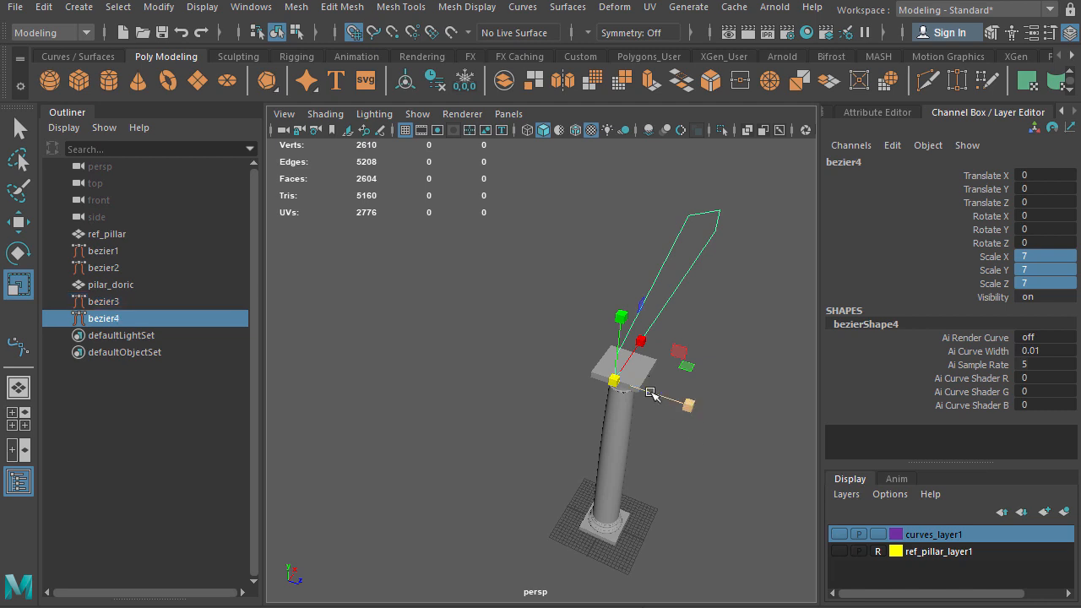
# Move the duplicated gable curve along Z to -18 and add the original gable curve to the selection.
pyautogui.press('w')
pyautogui.moveTo(691, 404); pyautogui.dragTo(534, 369)
pyautogui.keyDown('shift'); pyautogui.click(652, 290); pyautogui.keyUp('shift')
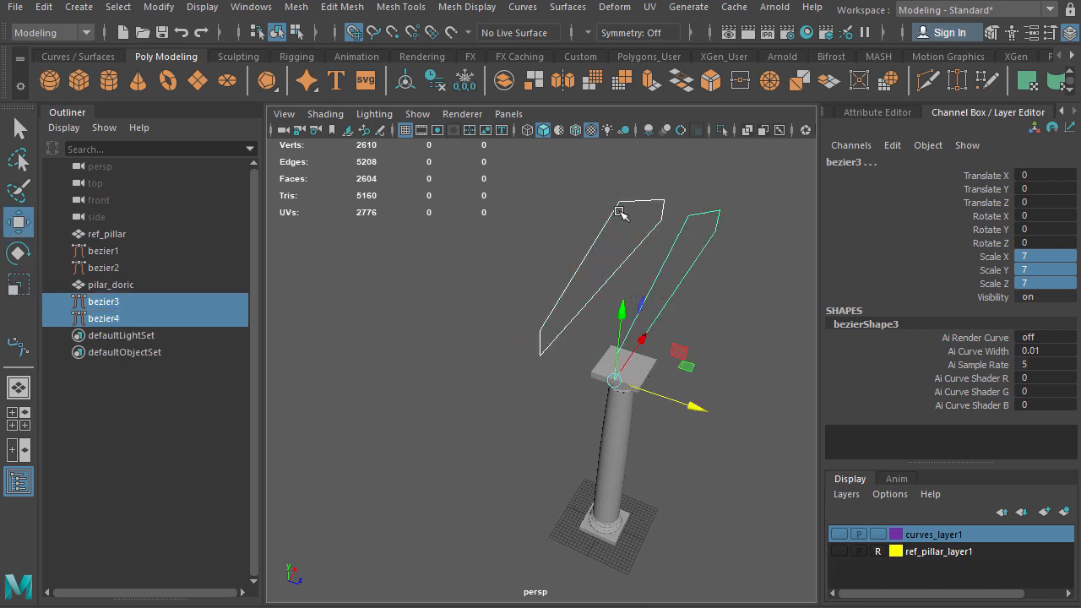
# Open the Loft options for the two selected gable curves and enlarge the dialog to show the tessellation settings.
pyautogui.click(108, 56)
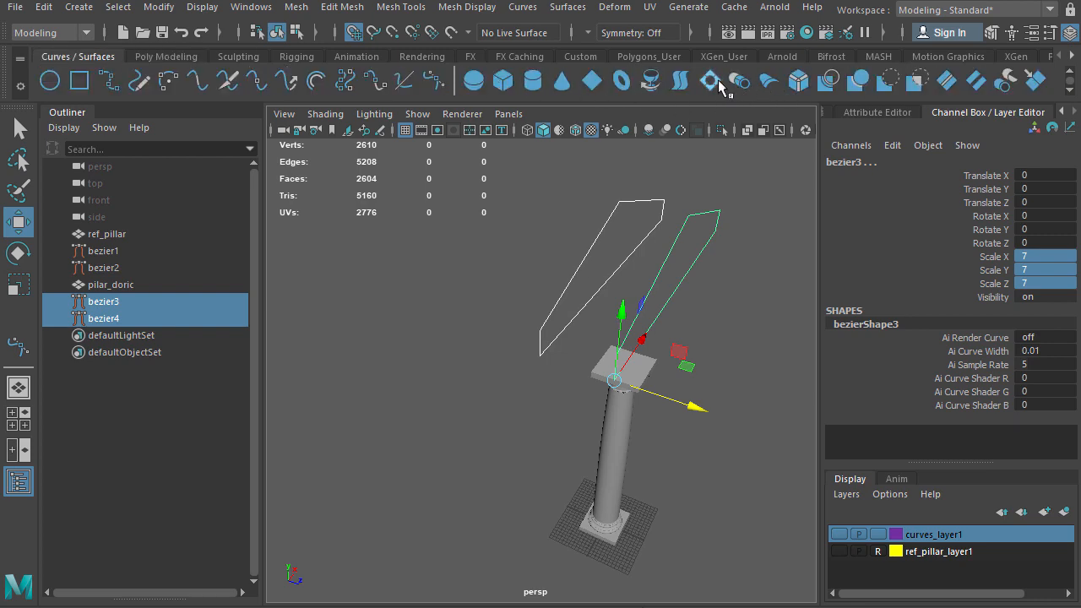
pyautogui.doubleClick(681, 81)
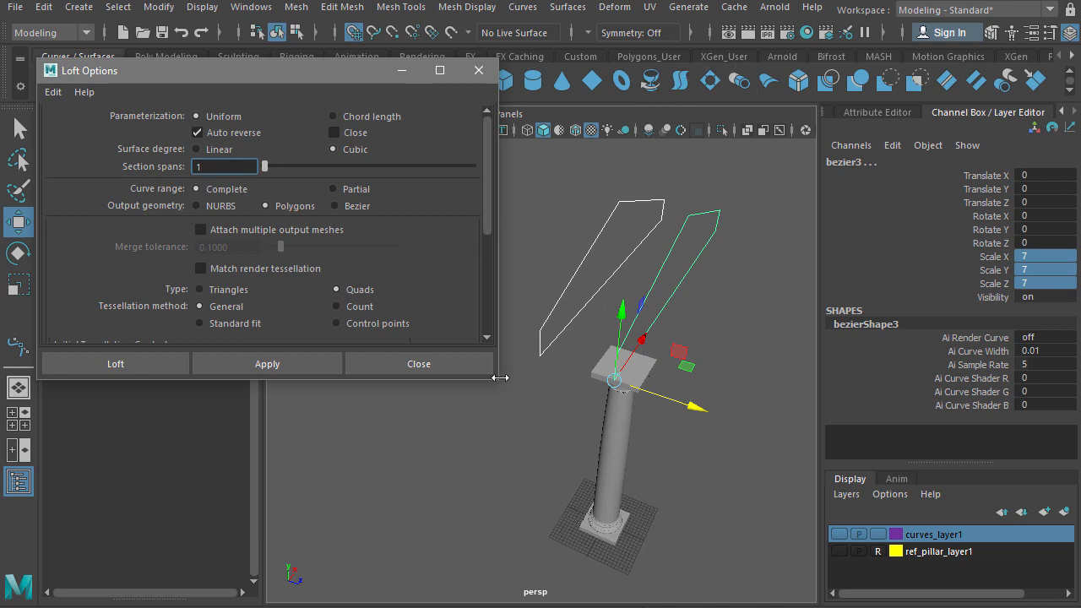
pyautogui.moveTo(498, 379); pyautogui.dragTo(505, 573)
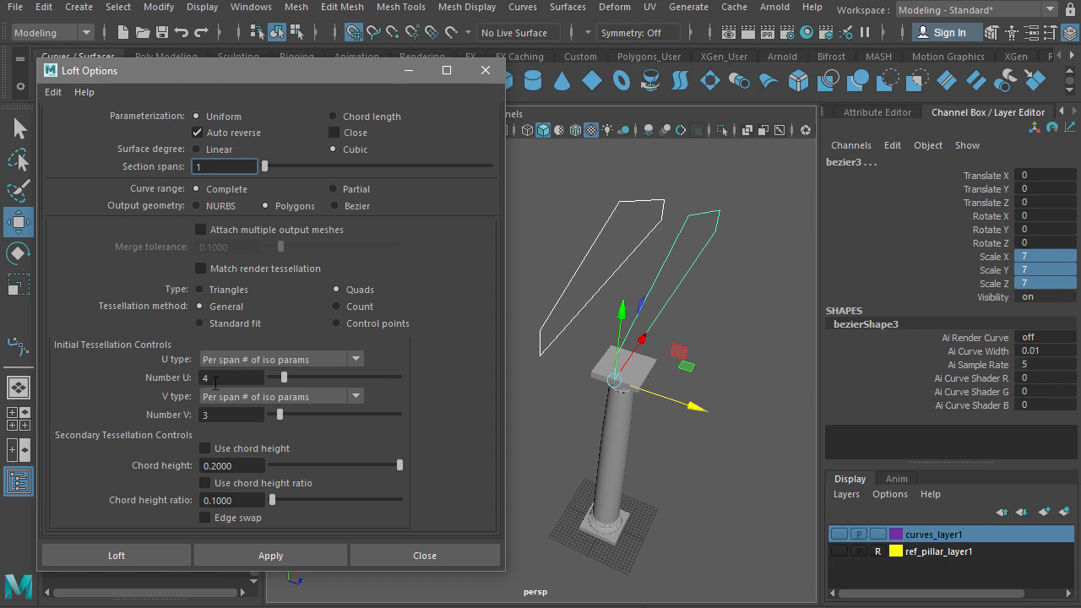
# Try lofting the two gable curves with Number U and Number V set to 2.
pyautogui.moveTo(219, 381); pyautogui.dragTo(184, 384)
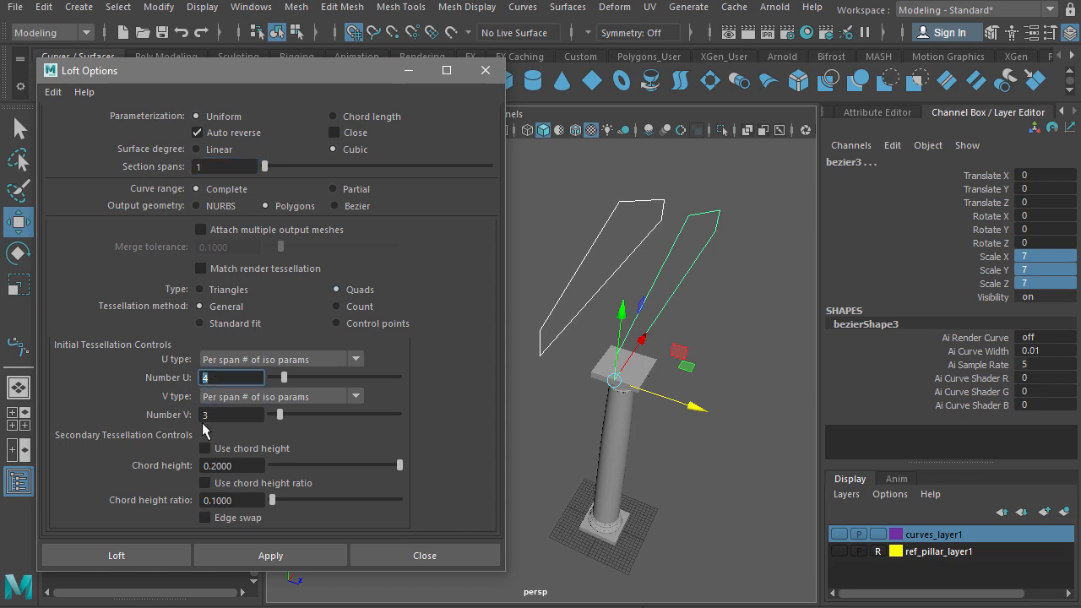
pyautogui.doubleClick(224, 412)
pyautogui.write('2')
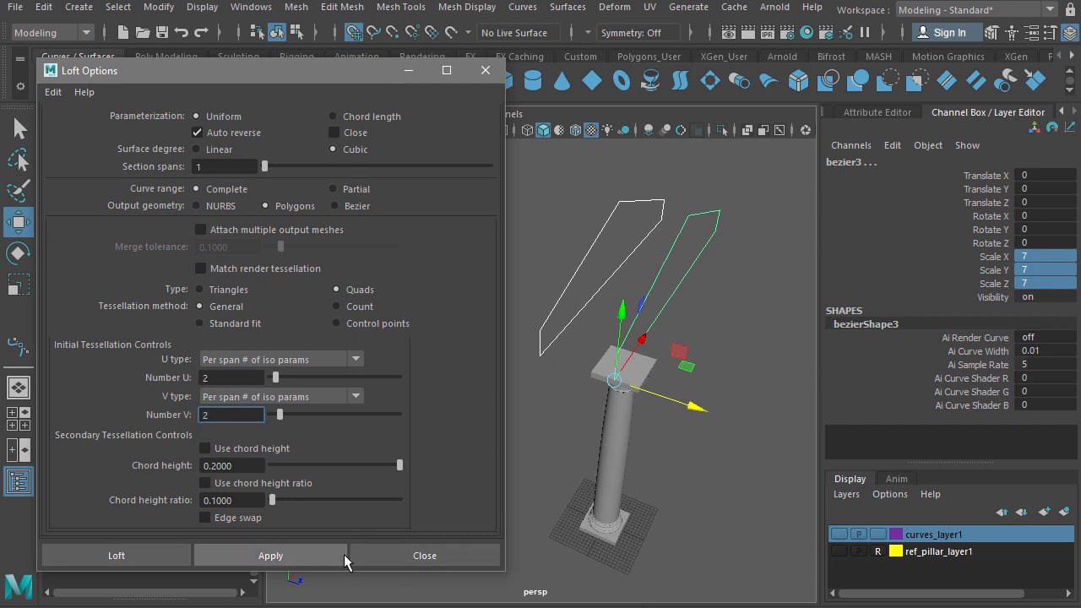
pyautogui.click(335, 554)
pyautogui.keyDown('alt'); pyautogui.moveTo(666, 337); pyautogui.dragTo(630, 313); pyautogui.keyUp('alt')
pyautogui.hotkey('ctrl', 'z')
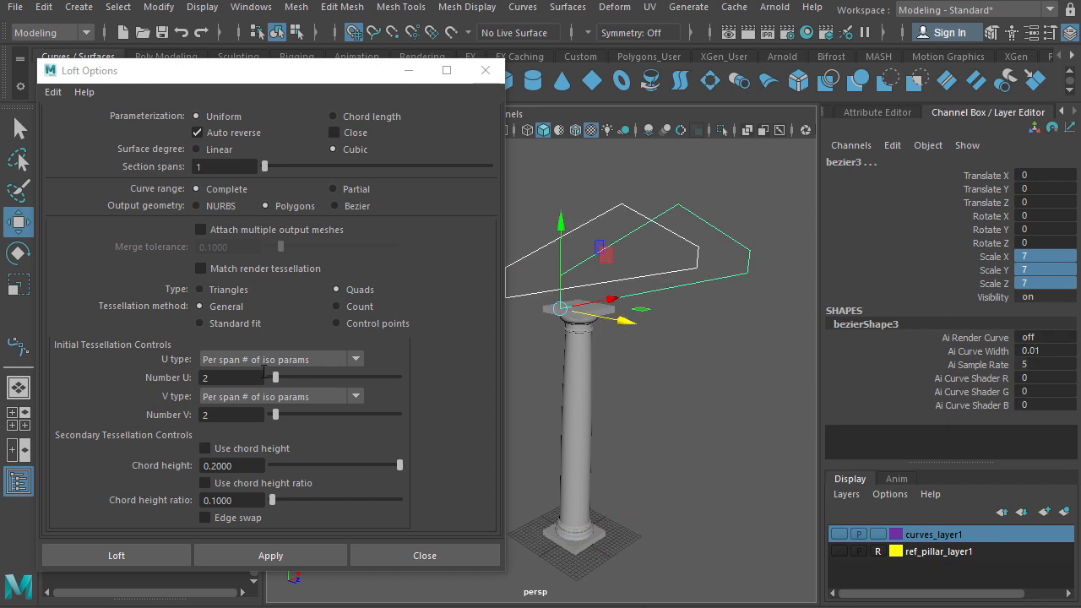
# Loft the two gable curves into a polygon surface with Number U and Number V set to 1.
pyautogui.doubleClick(202, 378)
pyautogui.write('1')
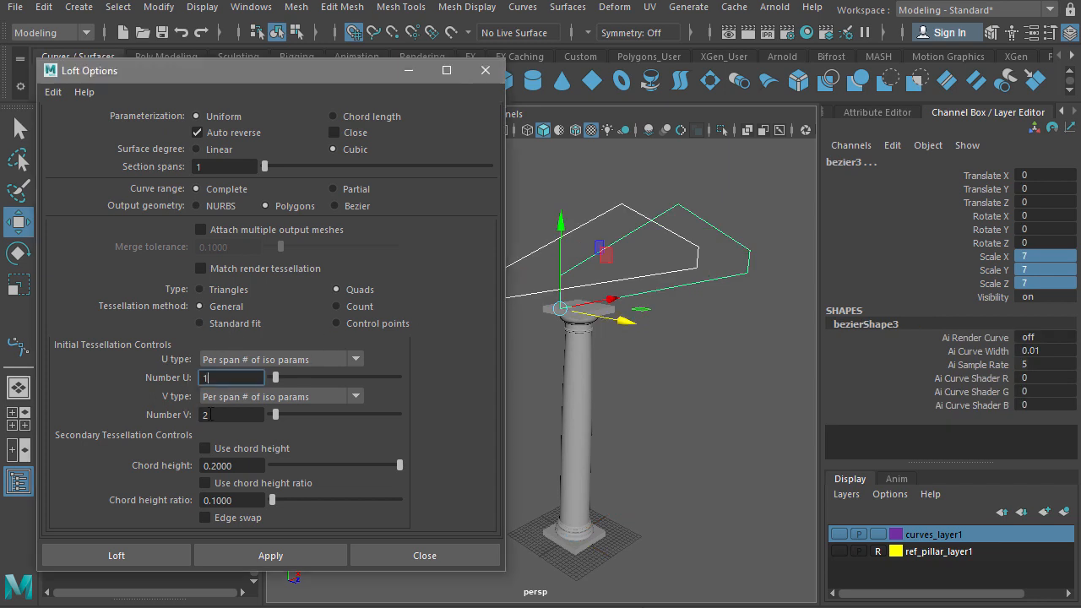
pyautogui.doubleClick(210, 415)
pyautogui.write('1')
pyautogui.click(312, 555)
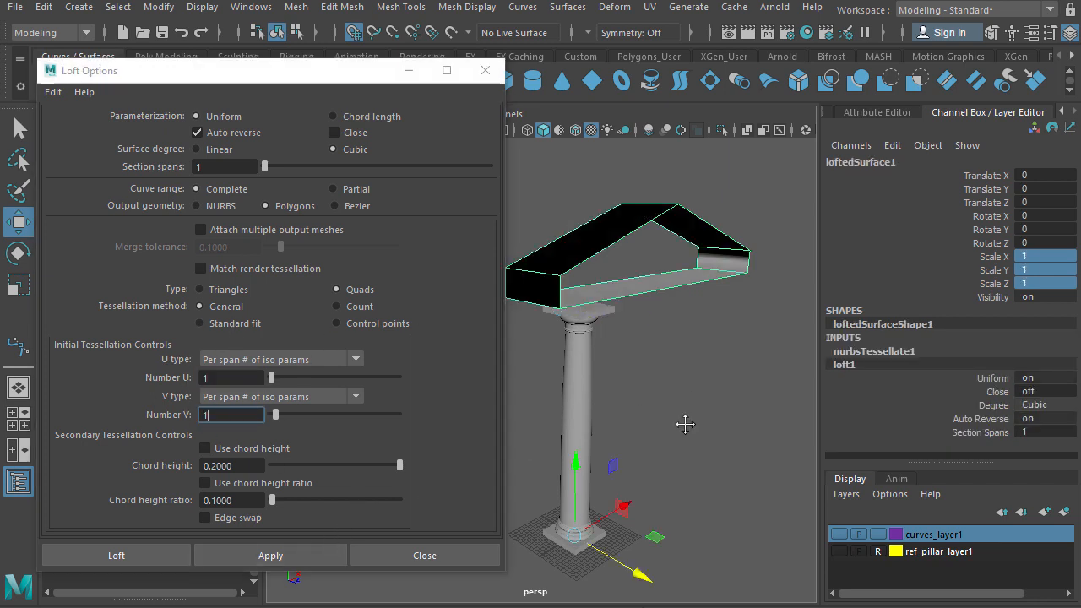
pyautogui.keyDown('alt'); pyautogui.moveTo(685, 425); pyautogui.dragTo(644, 442); pyautogui.keyUp('alt')
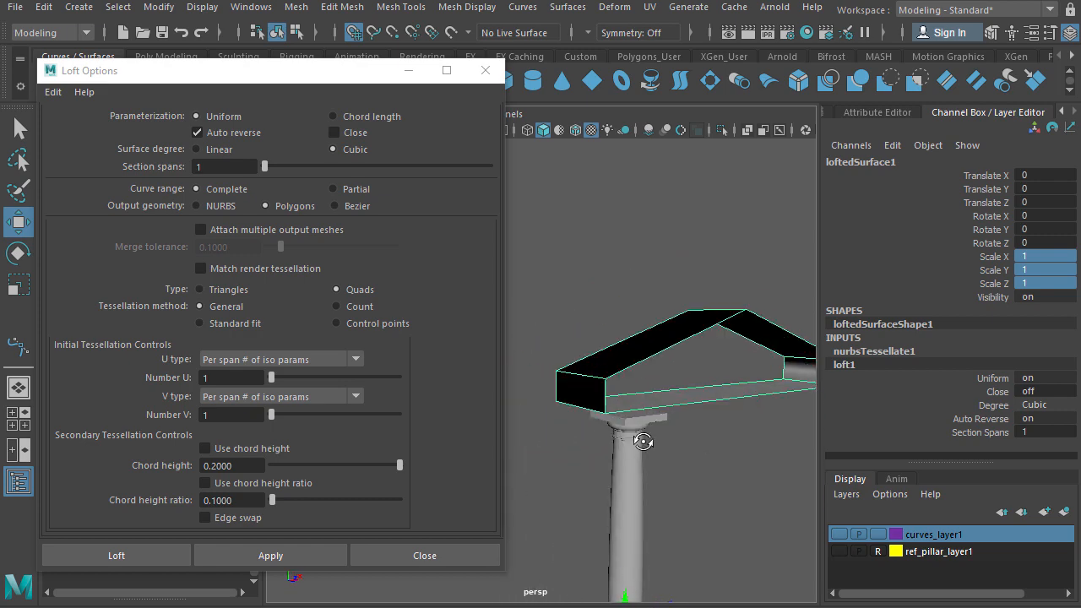
pyautogui.click(425, 555)
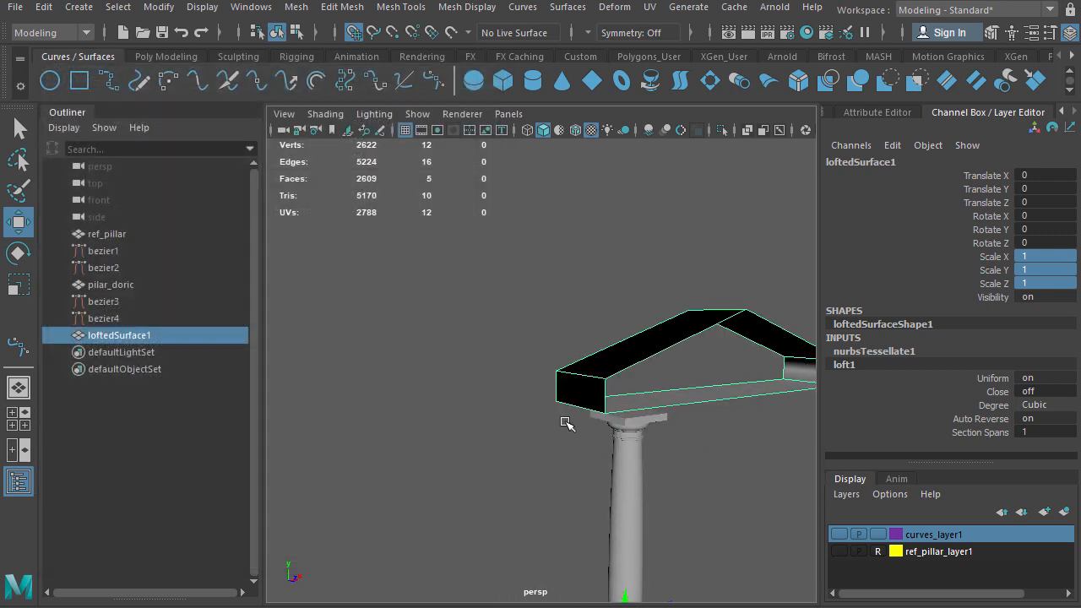
# Try to flip the lofted roof surface with the Reverse Direction curve command.
pyautogui.keyDown('alt'); pyautogui.moveTo(568, 425); pyautogui.dragTo(591, 405); pyautogui.keyUp('alt')
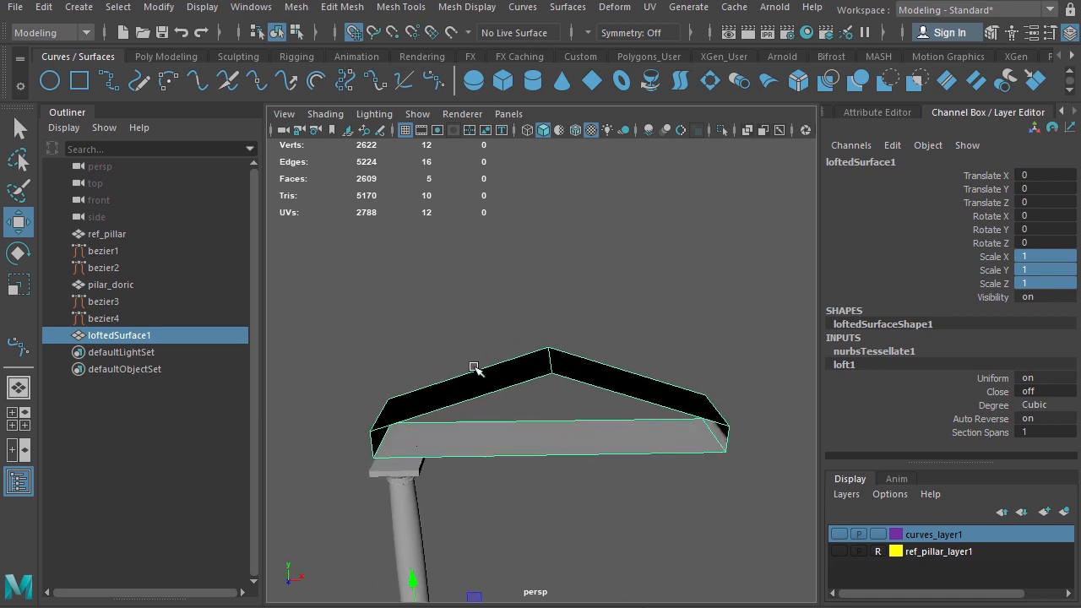
pyautogui.click(533, 11)
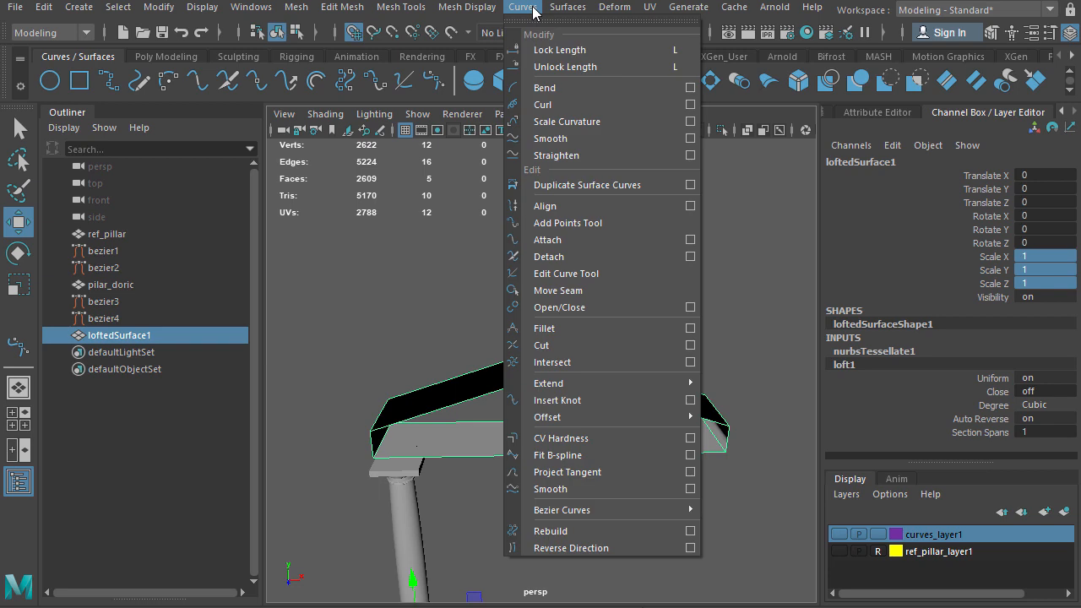
pyautogui.moveTo(574, 511)
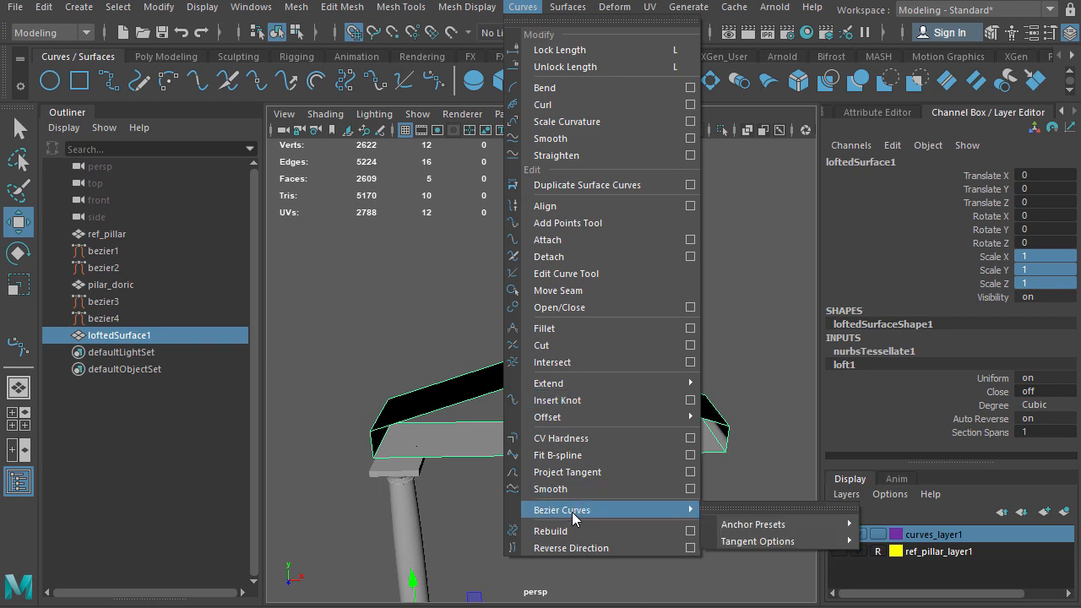
pyautogui.click(572, 545)
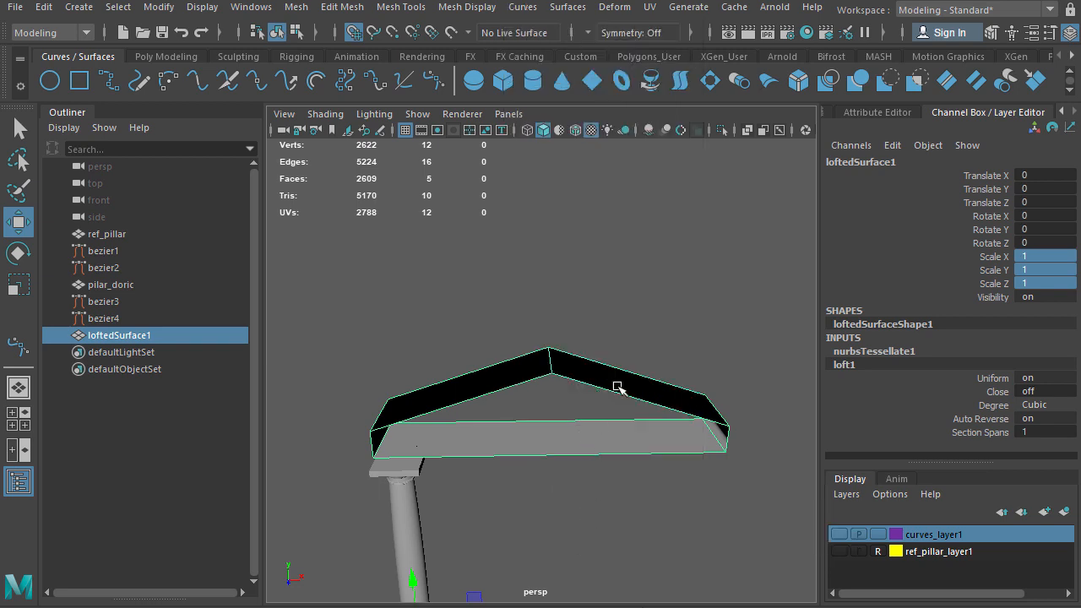
# Reverse the mesh normals of the lofted roof surface and clear the selection.
pyautogui.moveTo(617, 387); pyautogui.dragTo(640, 385, button='right')
pyautogui.click(469, 7)
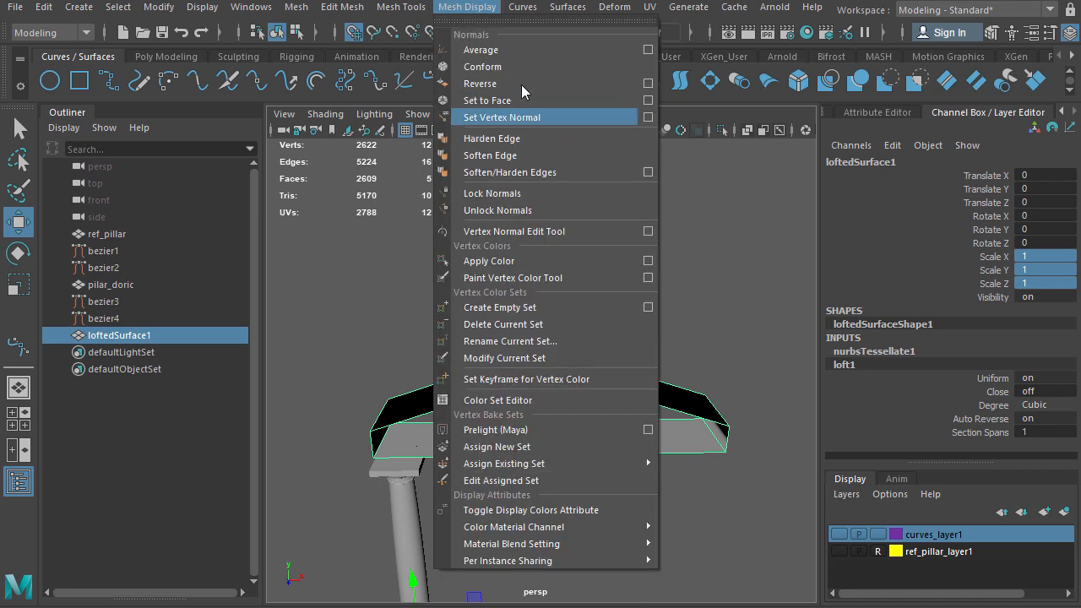
pyautogui.click(480, 83)
pyautogui.click(461, 333)
pyautogui.keyDown('alt'); pyautogui.moveTo(461, 332); pyautogui.dragTo(589, 315); pyautogui.keyUp('alt')
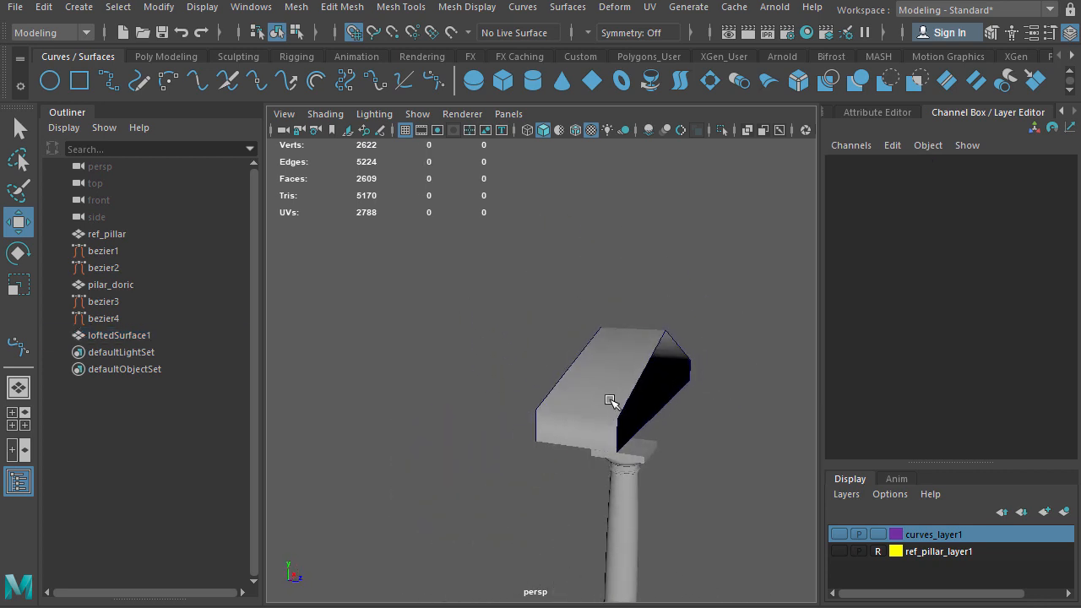
pyautogui.click(610, 403)
pyautogui.keyDown('alt'); pyautogui.moveTo(611, 403); pyautogui.dragTo(664, 434, button='right'); pyautogui.keyUp('alt')
pyautogui.keyDown('alt'); pyautogui.moveTo(615, 444); pyautogui.dragTo(592, 432, button='middle'); pyautogui.keyUp('alt')
pyautogui.keyDown('alt'); pyautogui.moveTo(592, 433); pyautogui.dragTo(479, 389); pyautogui.keyUp('alt')
pyautogui.scroll(2, 533, 390)
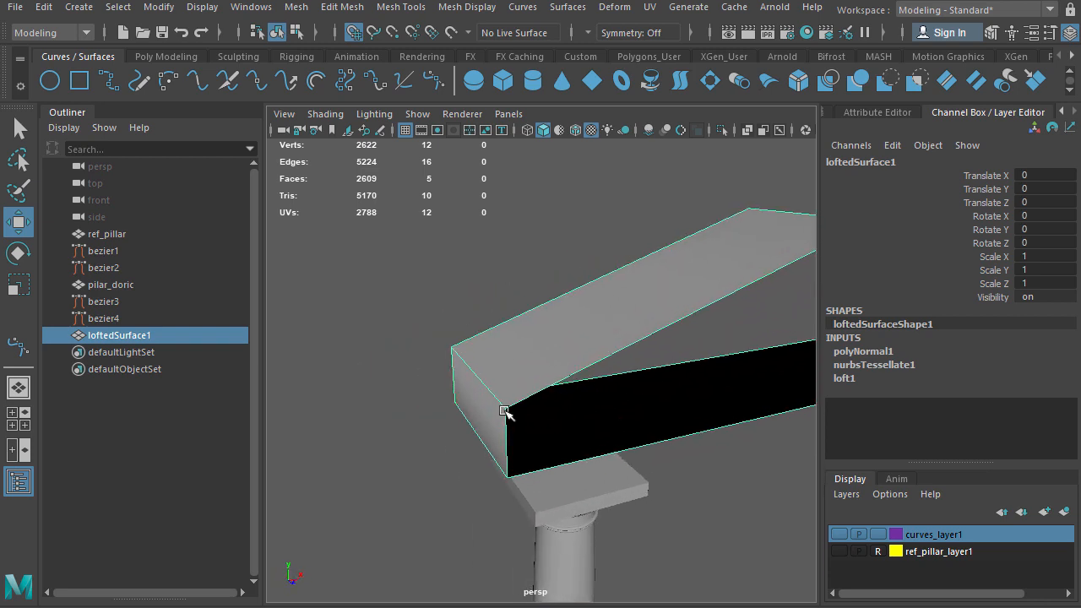
pyautogui.rightClick(615, 351)
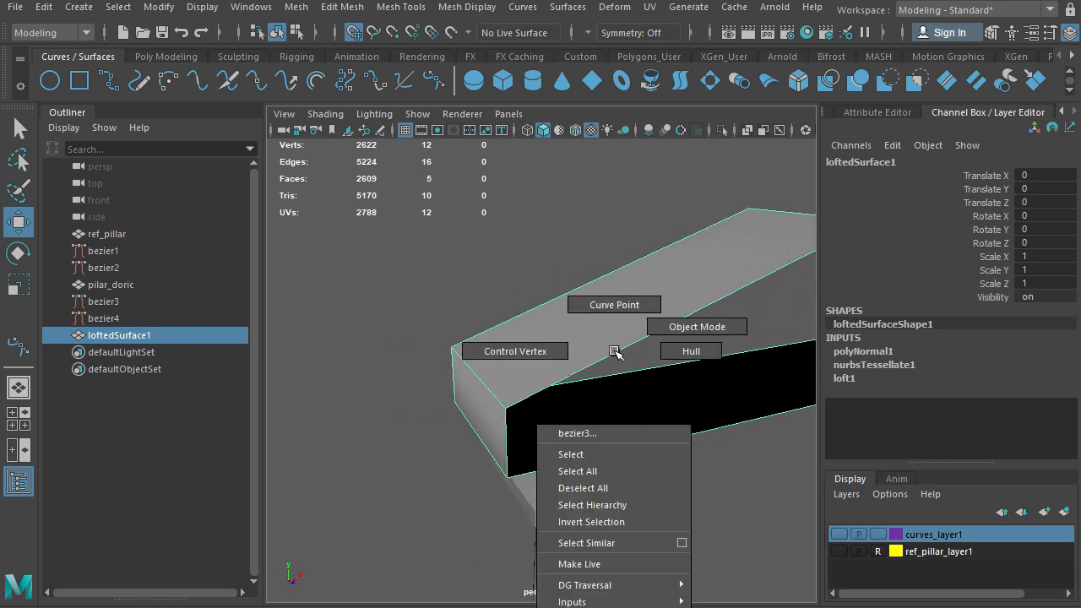
# Add the two gable curves bezier3 and bezier4 to the display layer curves_layer1.
pyautogui.click(105, 251)
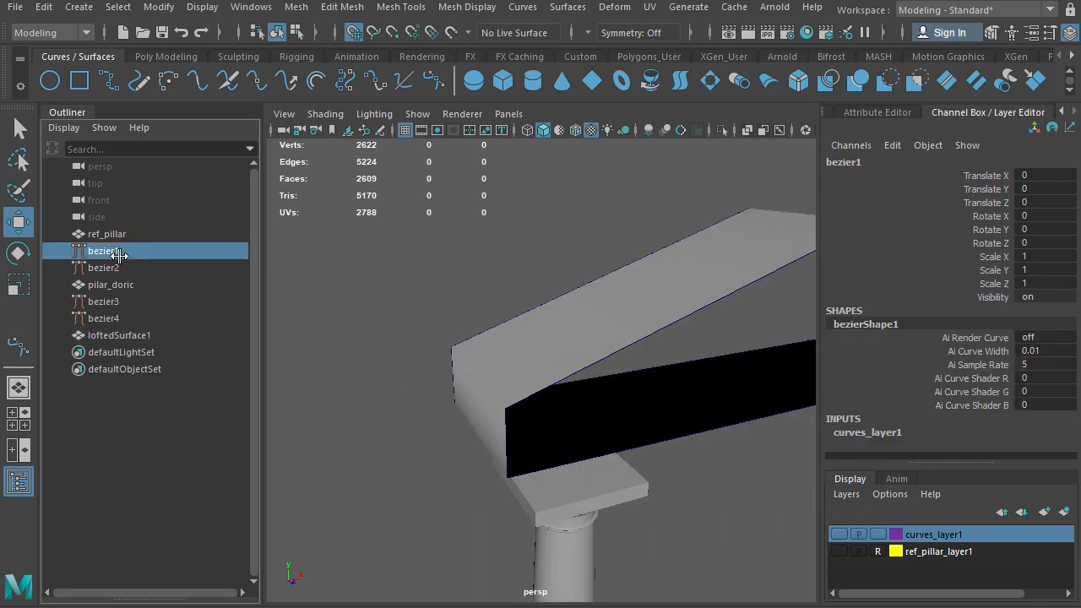
pyautogui.click(96, 304)
pyautogui.keyDown('shift'); pyautogui.click(103, 321); pyautogui.keyUp('shift')
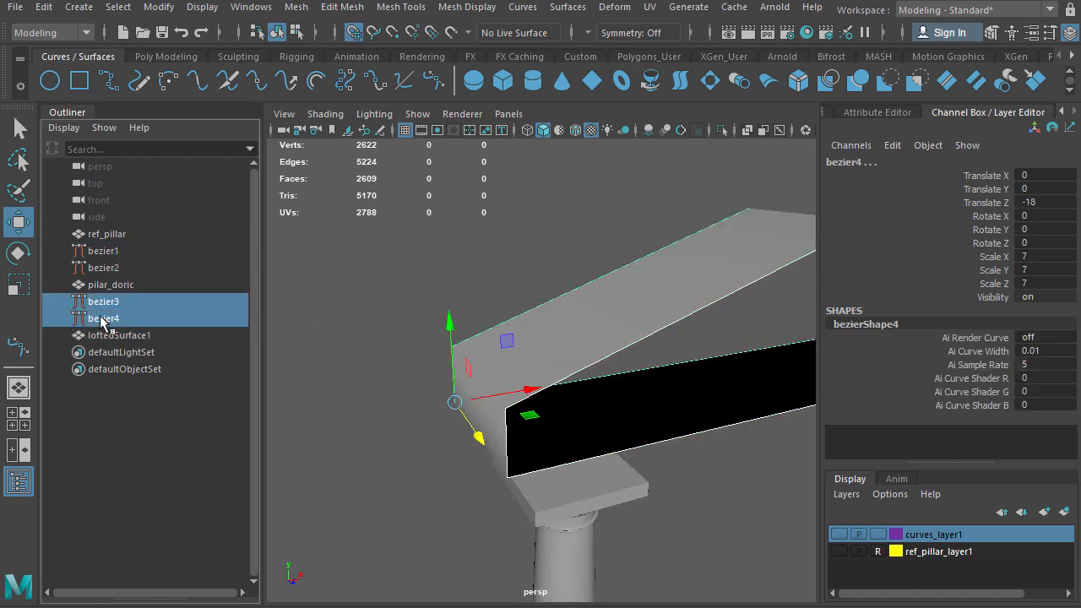
pyautogui.rightClick(958, 541)
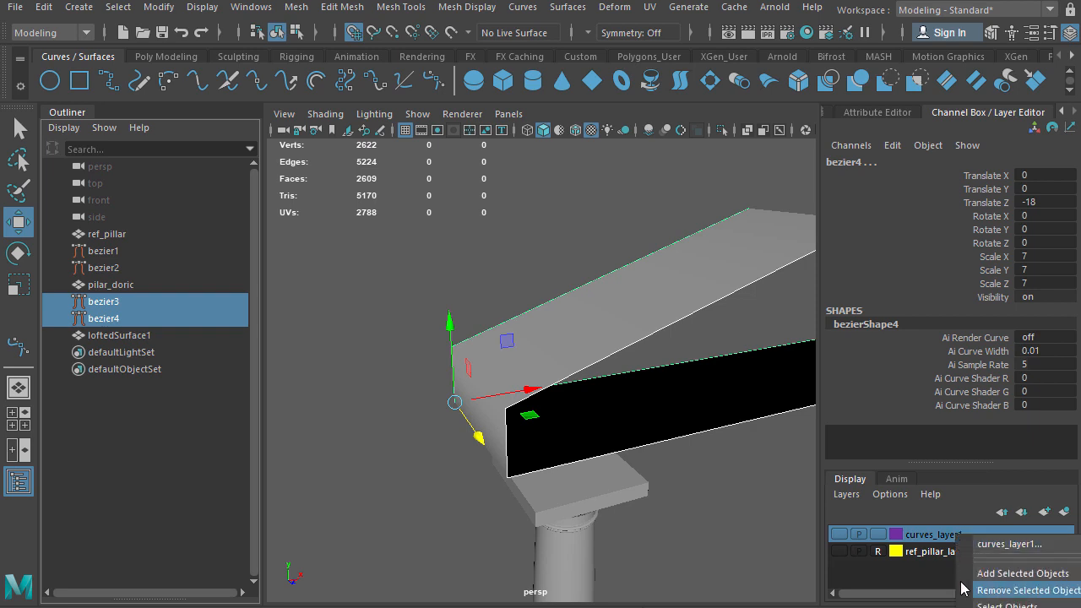
pyautogui.click(932, 532)
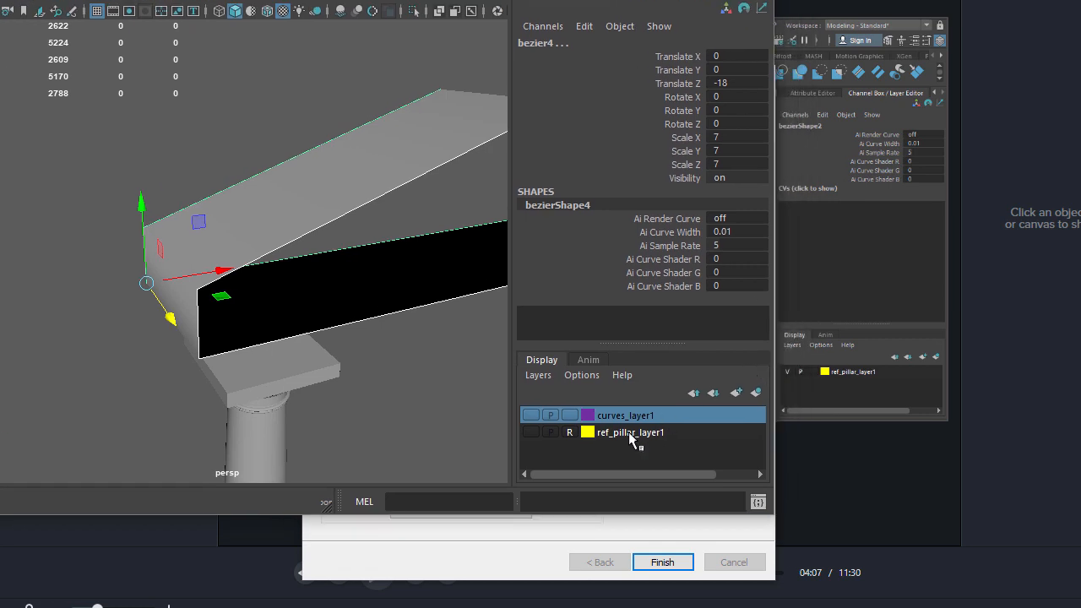
pyautogui.rightClick(625, 416)
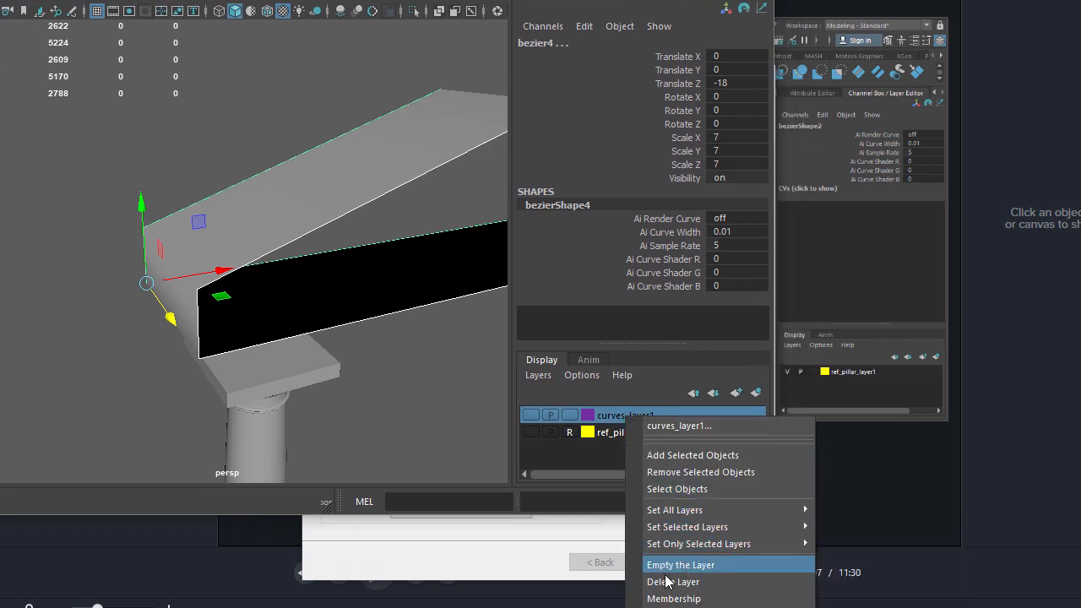
pyautogui.moveTo(689, 516)
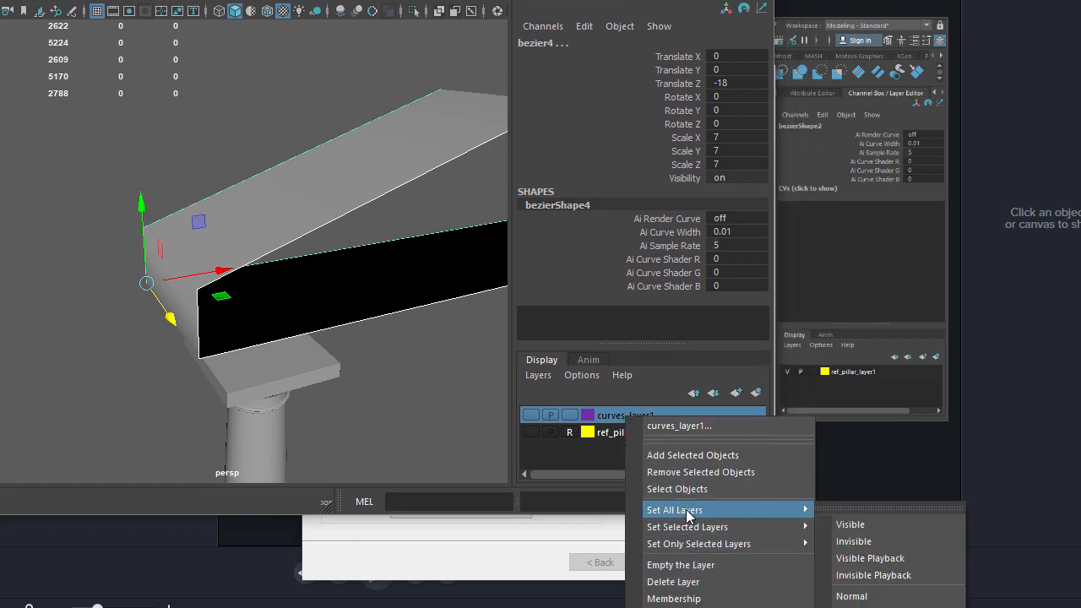
pyautogui.click(789, 455)
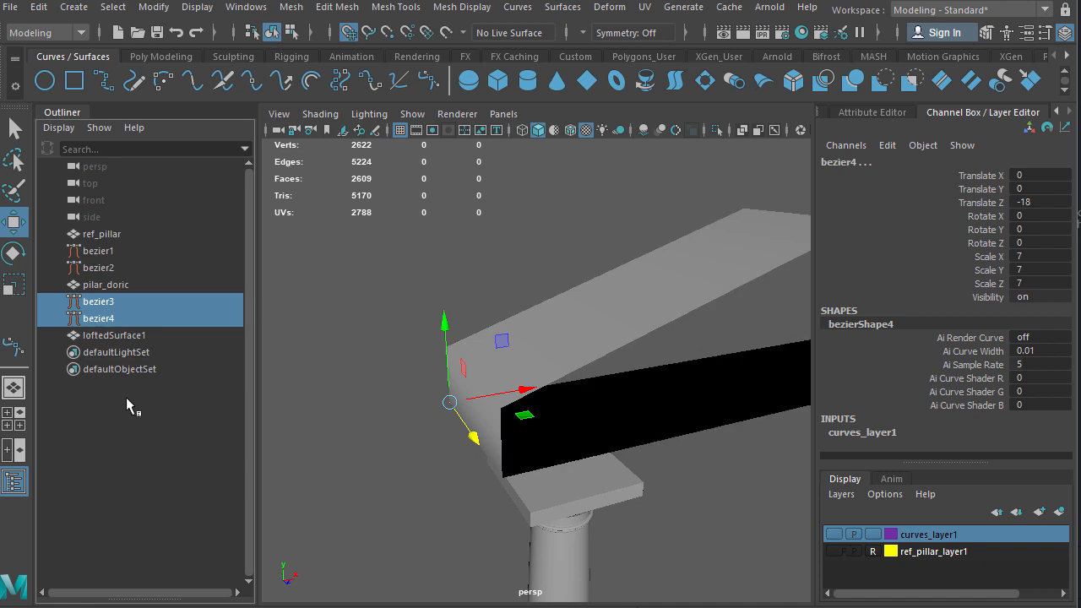
# Switch the lofted roof surface to edge selection and select its entire open border.
pyautogui.click(630, 337)
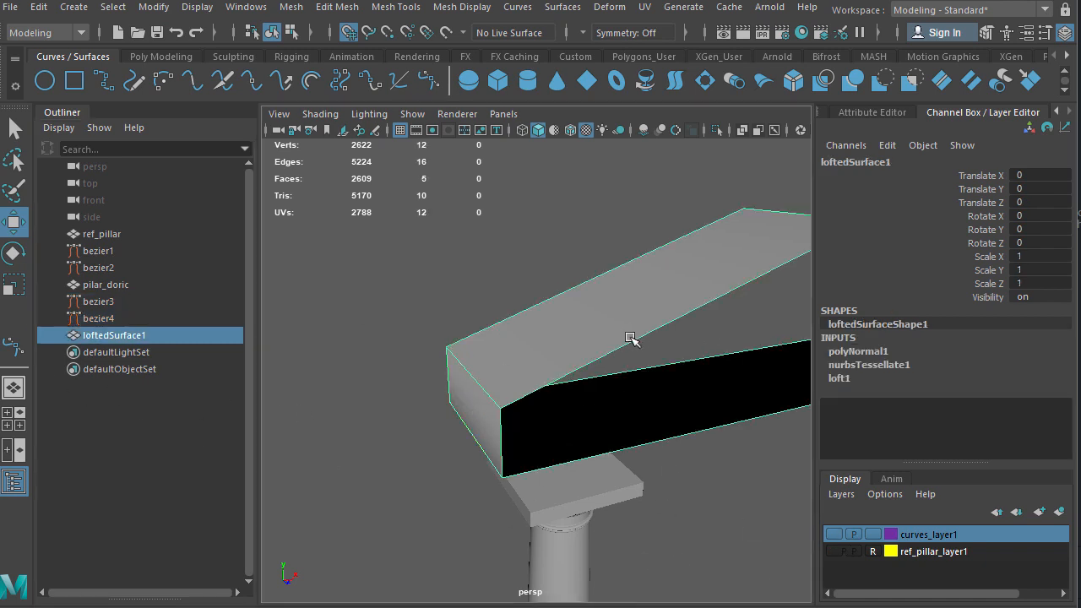
pyautogui.moveTo(637, 338); pyautogui.dragTo(636, 299, button='right')
pyautogui.doubleClick(622, 352)
# Examine the roof's open gable ends and the border edges at the lower corner above the pillar.
pyautogui.scroll(-3, 642, 432)
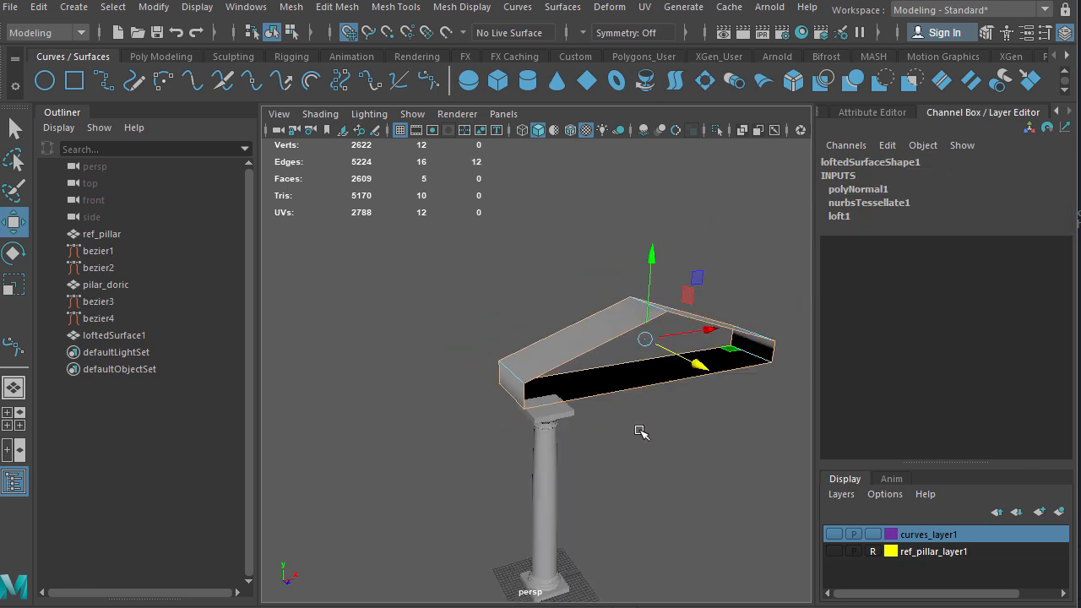
pyautogui.scroll(3, 682, 433)
pyautogui.keyDown('alt'); pyautogui.moveTo(693, 433); pyautogui.dragTo(655, 516); pyautogui.keyUp('alt')
pyautogui.moveTo(572, 337); pyautogui.dragTo(572, 288, button='right')
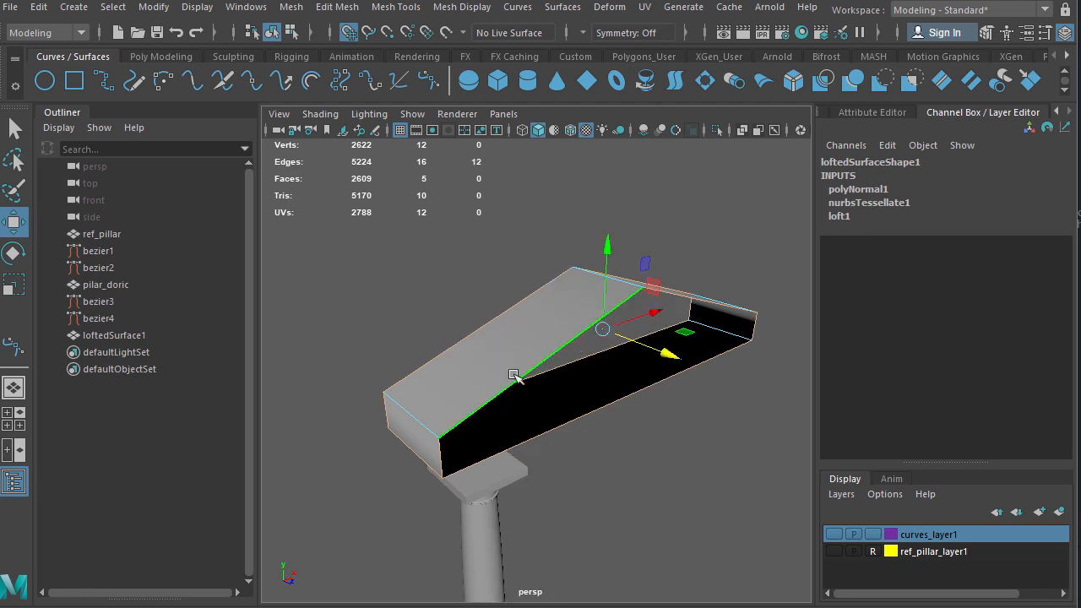
pyautogui.click(409, 407)
pyautogui.keyDown('alt'); pyautogui.moveTo(409, 407); pyautogui.dragTo(551, 484); pyautogui.keyUp('alt')
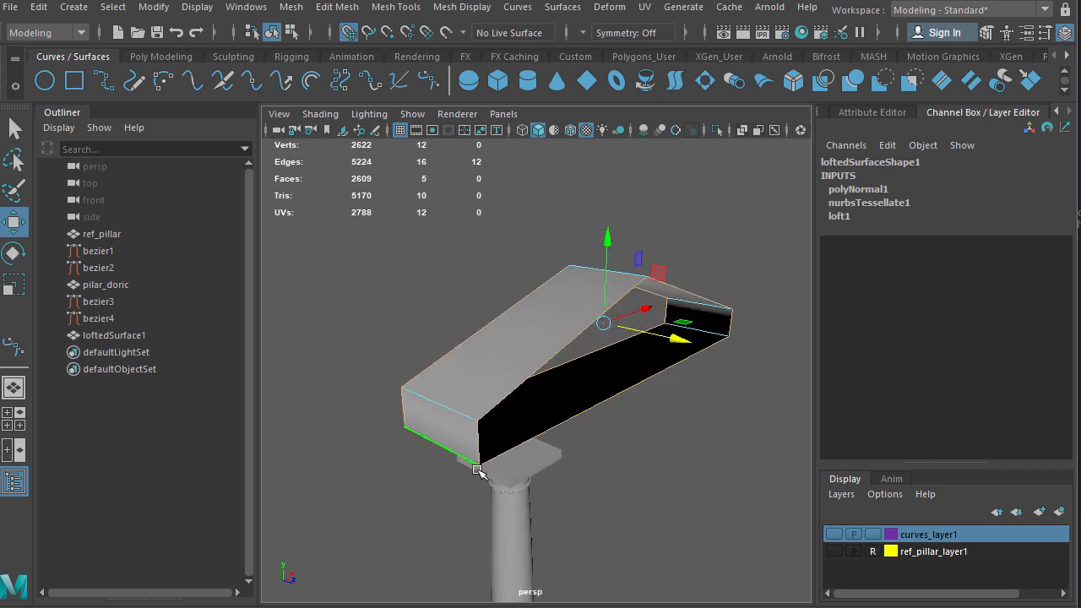
pyautogui.keyDown('alt'); pyautogui.moveTo(386, 470); pyautogui.dragTo(532, 456); pyautogui.keyUp('alt')
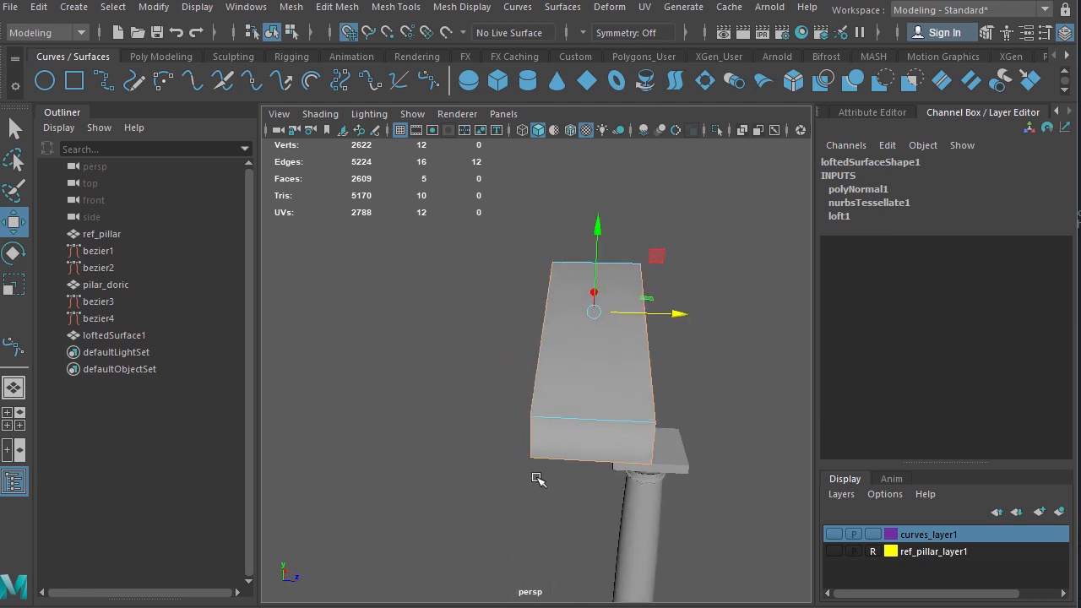
pyautogui.keyDown('alt'); pyautogui.moveTo(610, 454); pyautogui.dragTo(511, 446); pyautogui.keyUp('alt')
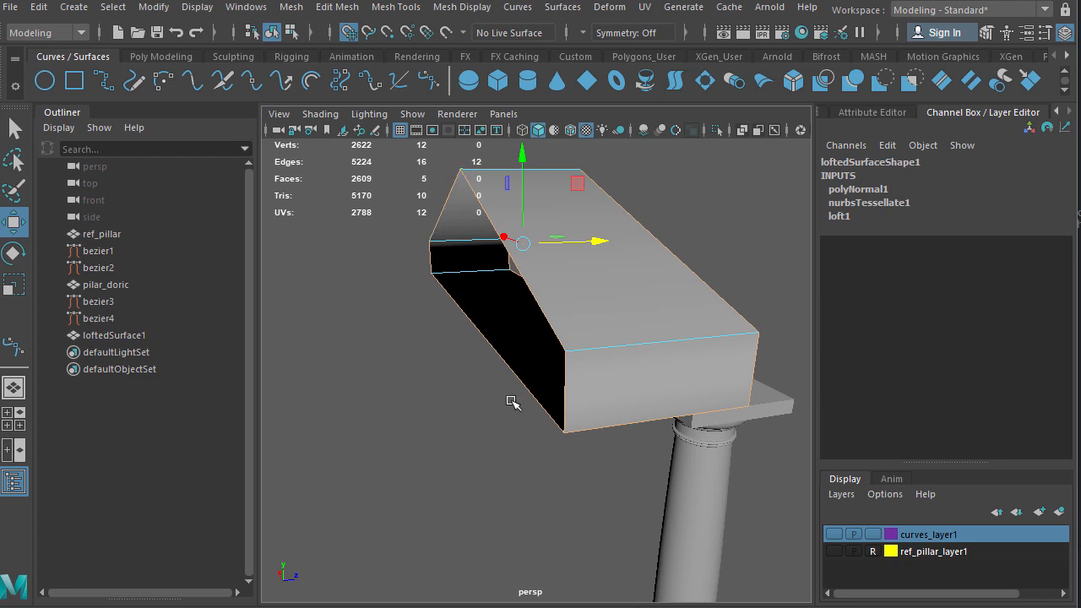
pyautogui.keyDown('alt'); pyautogui.moveTo(507, 475); pyautogui.dragTo(550, 476); pyautogui.keyUp('alt')
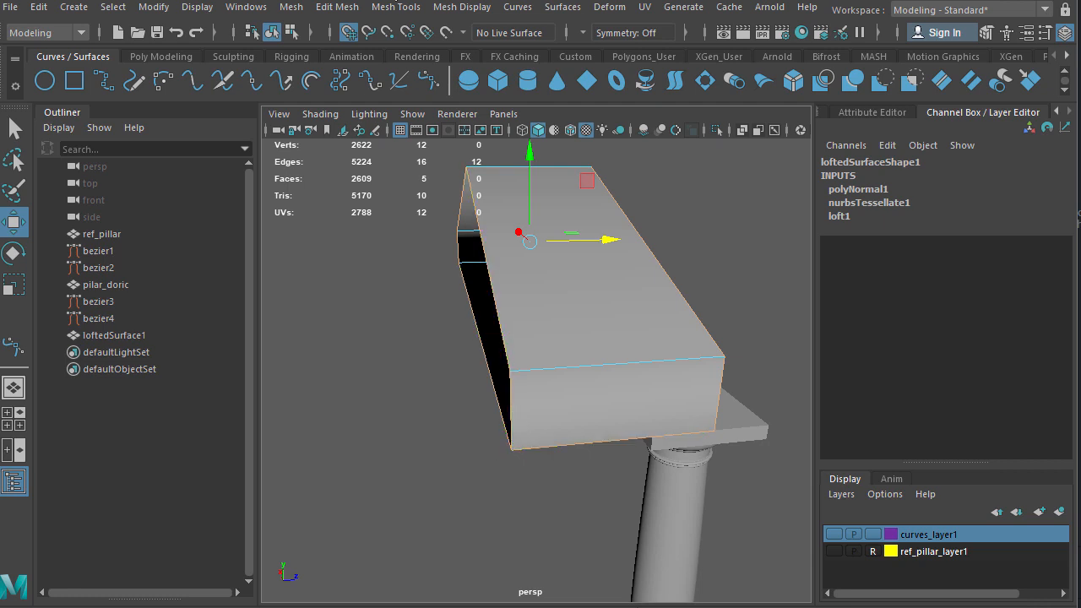
# Try to close the roof's open gable ends by filling the hole along the selected border edges.
pyautogui.click(290, 6)
pyautogui.click(334, 131)
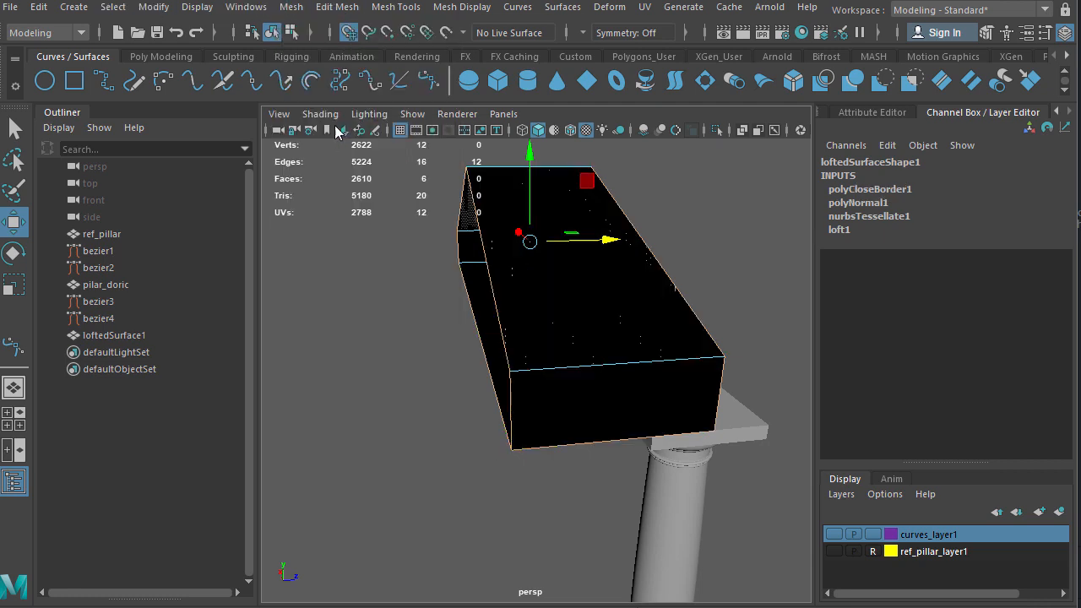
pyautogui.keyDown('alt'); pyautogui.moveTo(526, 465); pyautogui.dragTo(524, 358); pyautogui.keyUp('alt')
pyautogui.hotkey('ctrl', 'z')
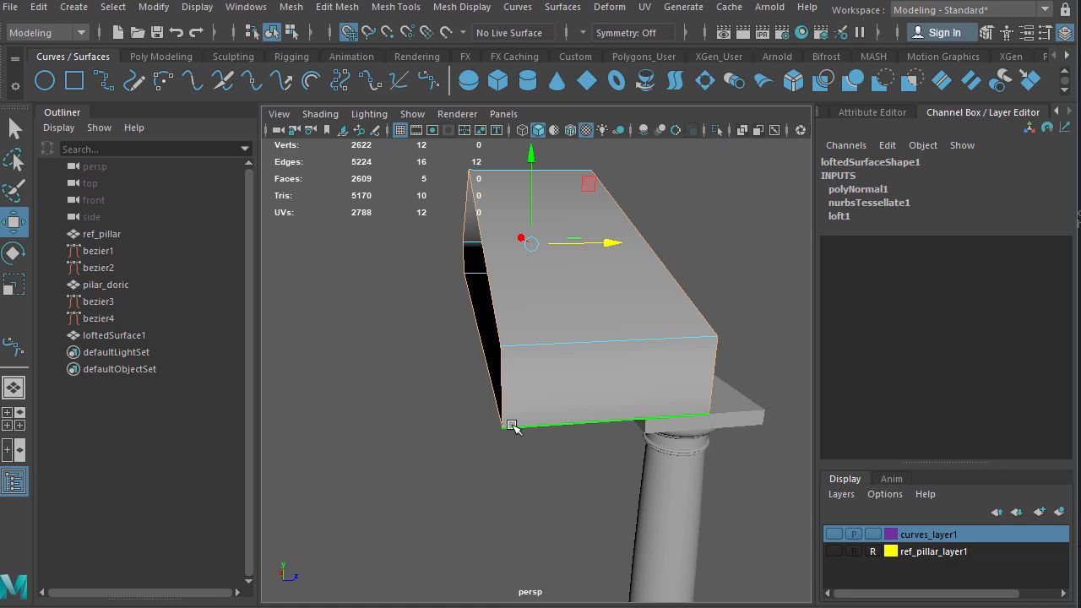
# Switch the roof to vertex selection and merge the overlapping vertices along its lower edge above the pillar.
pyautogui.moveTo(512, 425); pyautogui.dragTo(449, 350, button='right')
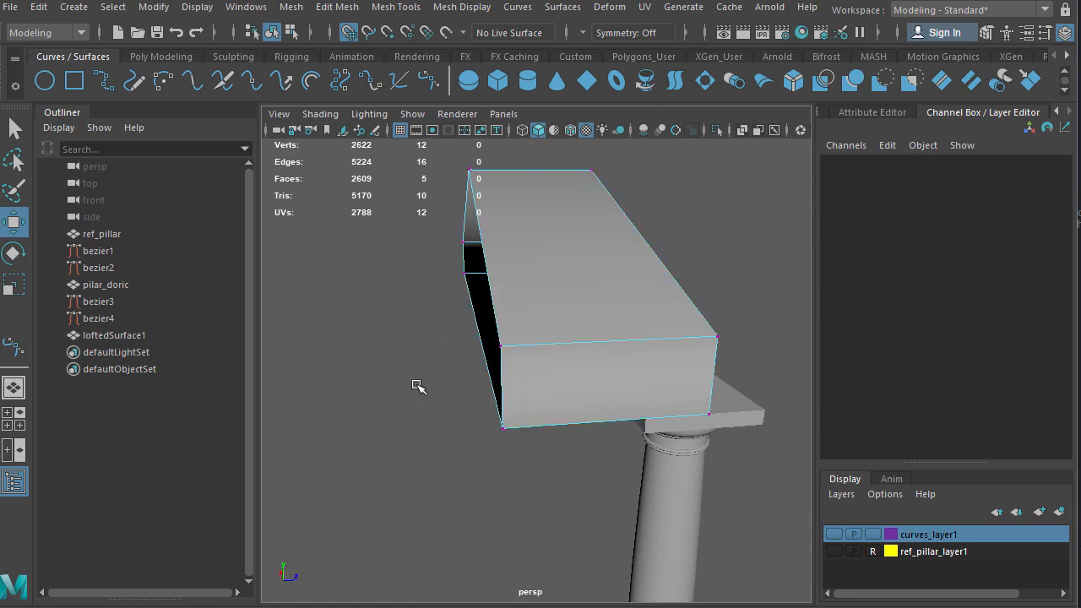
pyautogui.moveTo(420, 382); pyautogui.dragTo(743, 495)
pyautogui.keyDown('alt'); pyautogui.moveTo(628, 478); pyautogui.dragTo(689, 479); pyautogui.keyUp('alt')
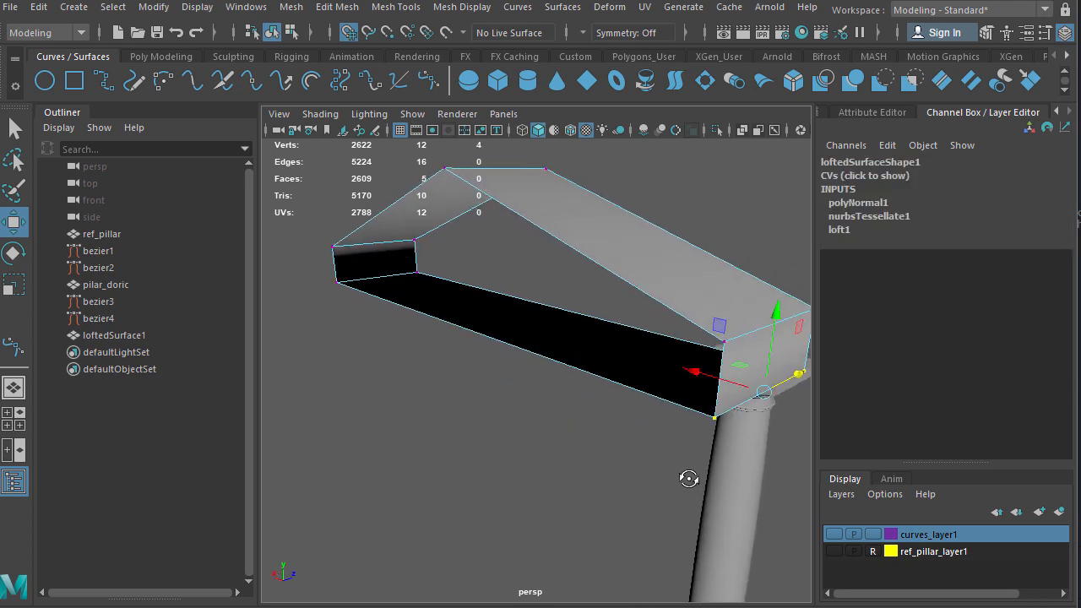
pyautogui.keyDown('alt'); pyautogui.moveTo(765, 443); pyautogui.dragTo(586, 445); pyautogui.keyUp('alt')
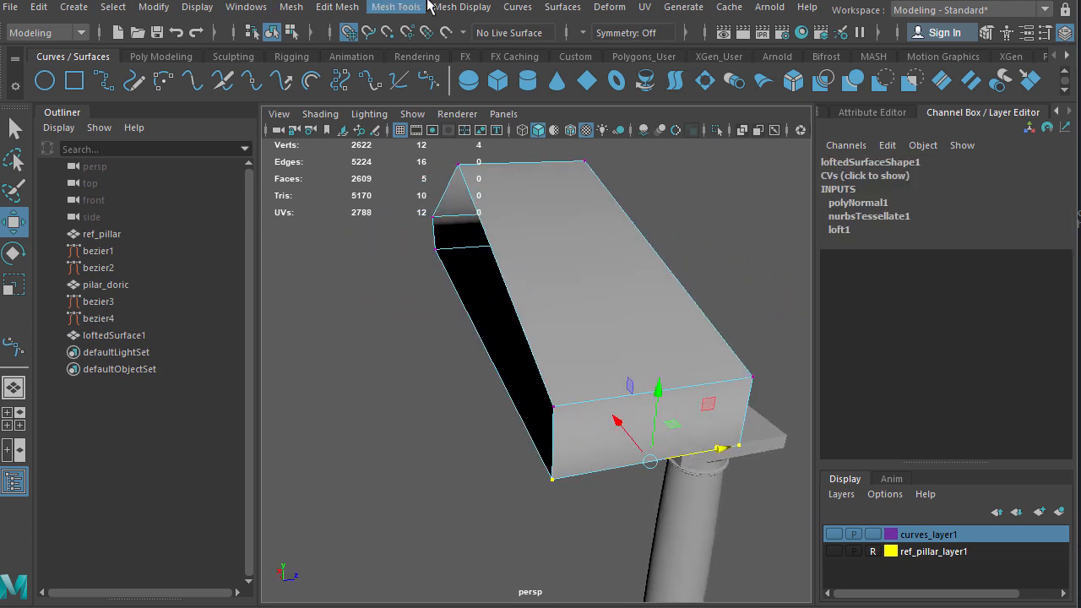
pyautogui.click(334, 8)
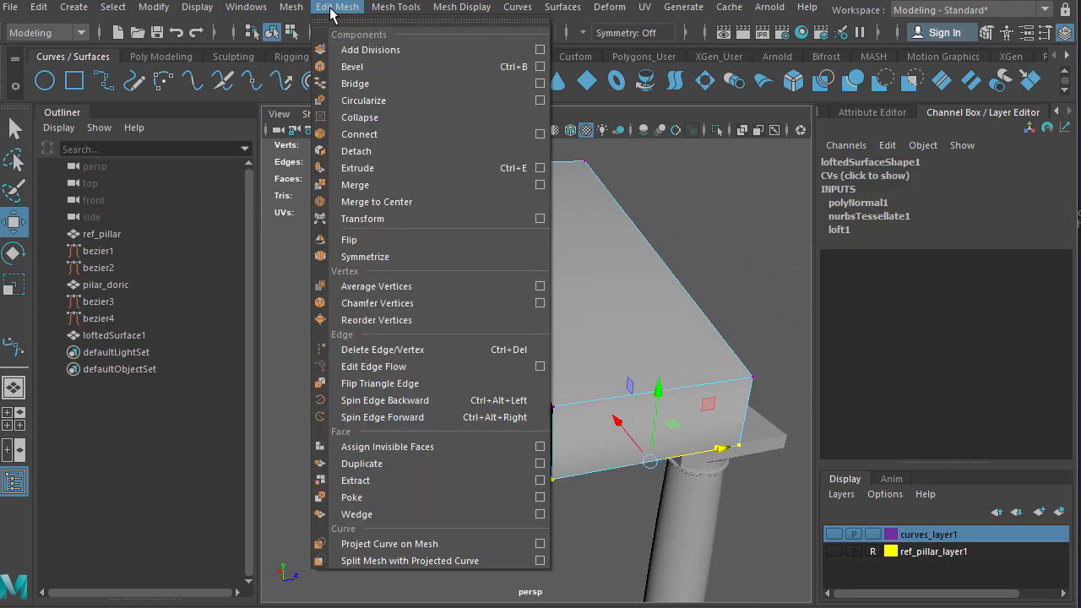
pyautogui.click(375, 187)
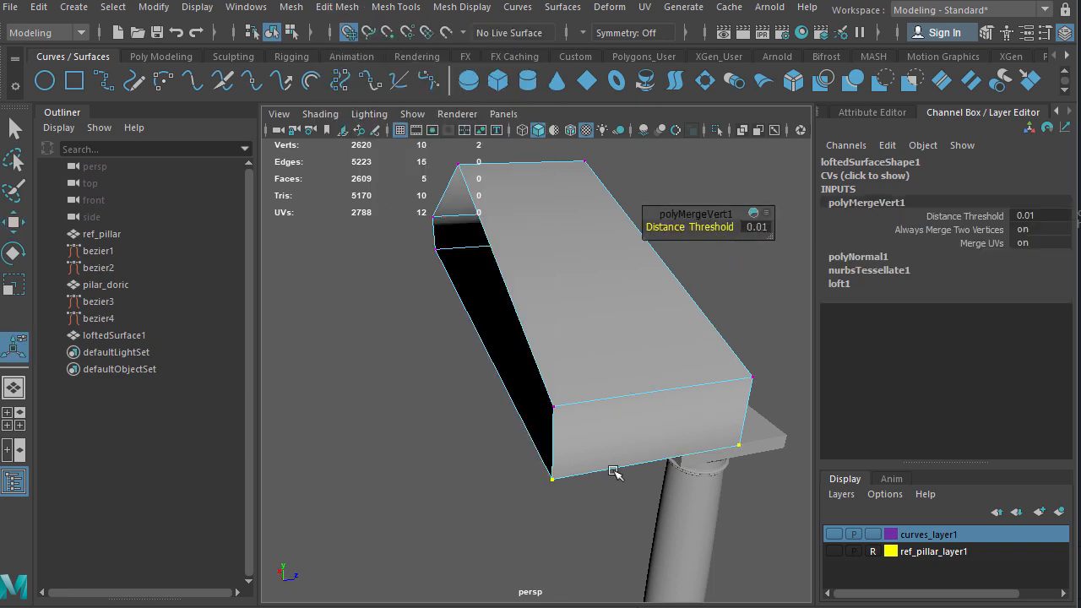
# Adjust the merge's distance threshold, trying 10 and 40 before settling on 1.
pyautogui.keyDown('alt'); pyautogui.moveTo(652, 483); pyautogui.dragTo(644, 473, button='middle'); pyautogui.keyUp('alt')
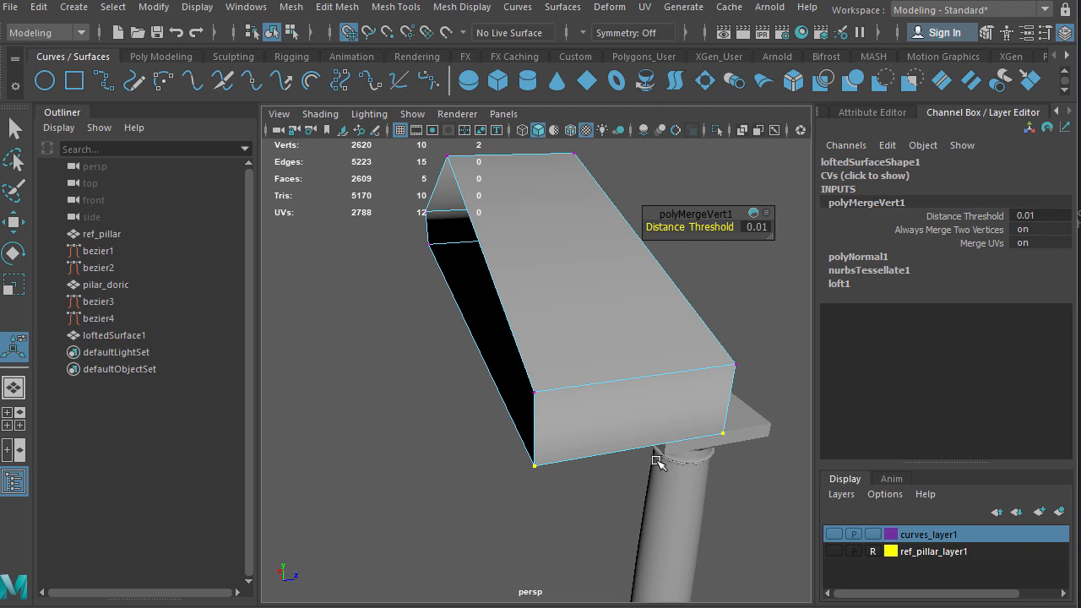
pyautogui.click(754, 227)
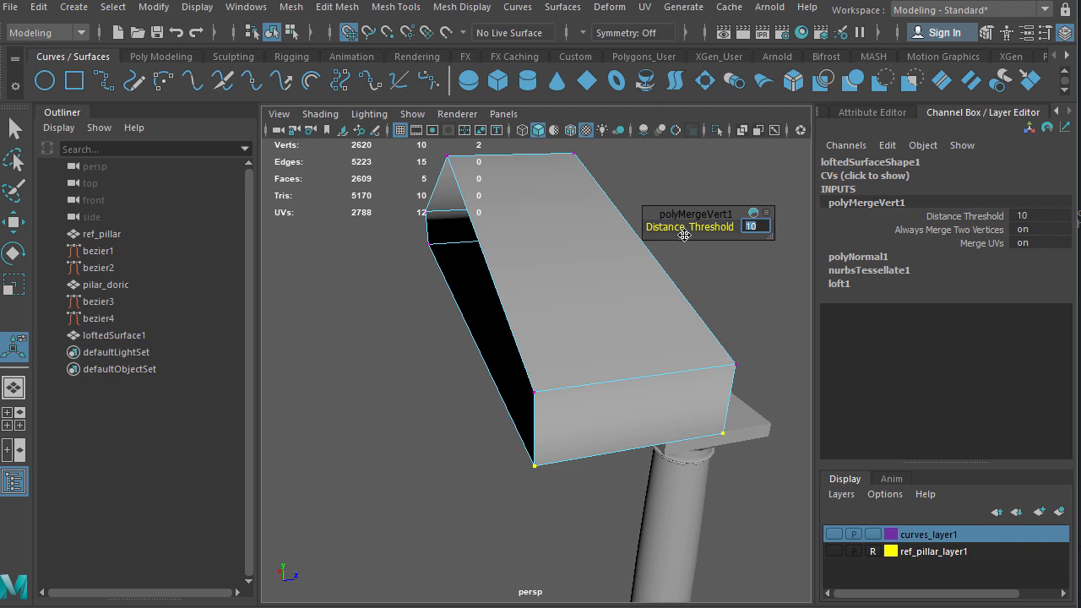
pyautogui.write('1')
pyautogui.press('Return')
pyautogui.click(770, 229)
pyautogui.write('40')
pyautogui.press('Return')
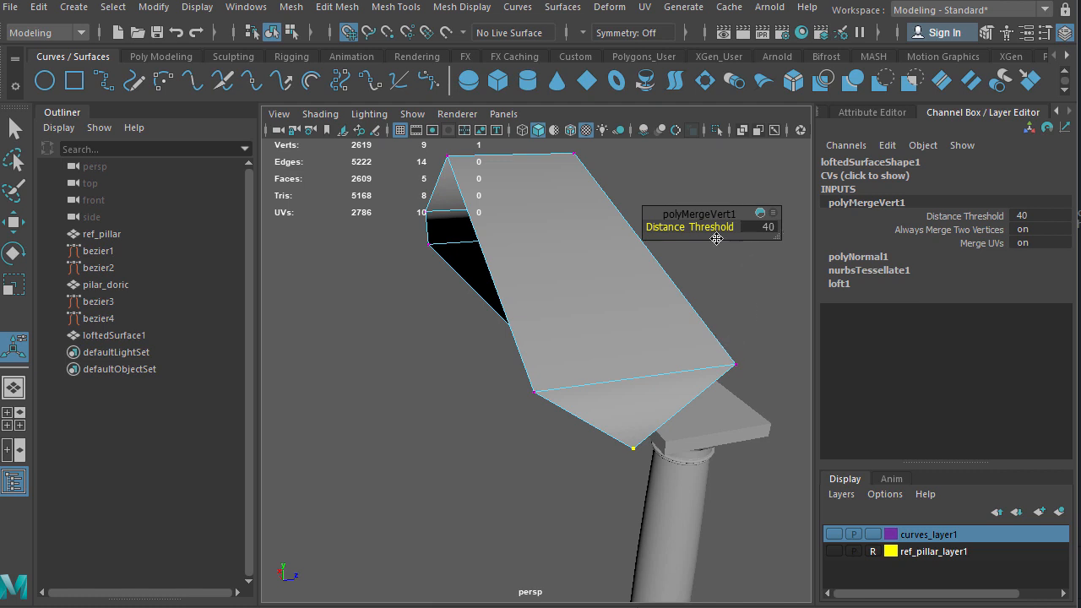
pyautogui.moveTo(708, 226); pyautogui.dragTo(672, 226)
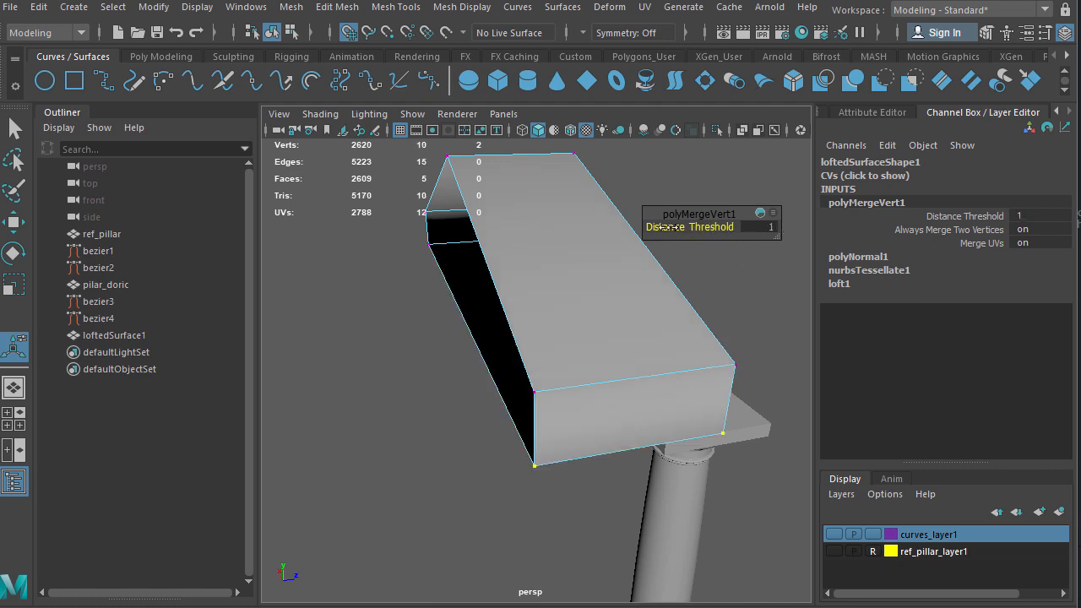
# Switch the roof to edge selection and select the complete border loops of both open gable ends.
pyautogui.keyDown('alt'); pyautogui.moveTo(658, 442); pyautogui.dragTo(566, 448); pyautogui.keyUp('alt')
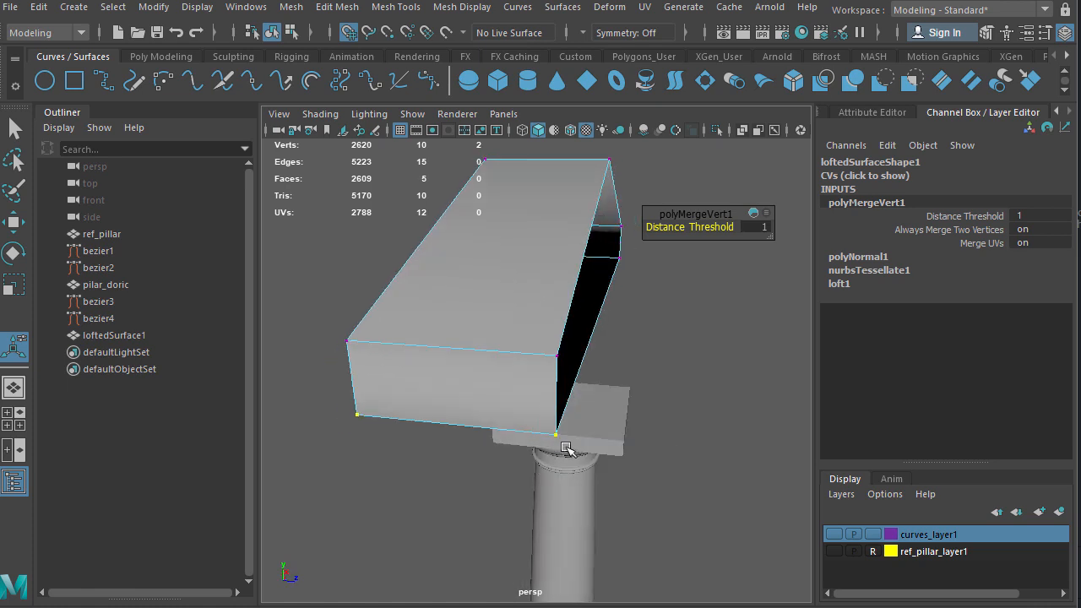
pyautogui.click(549, 430)
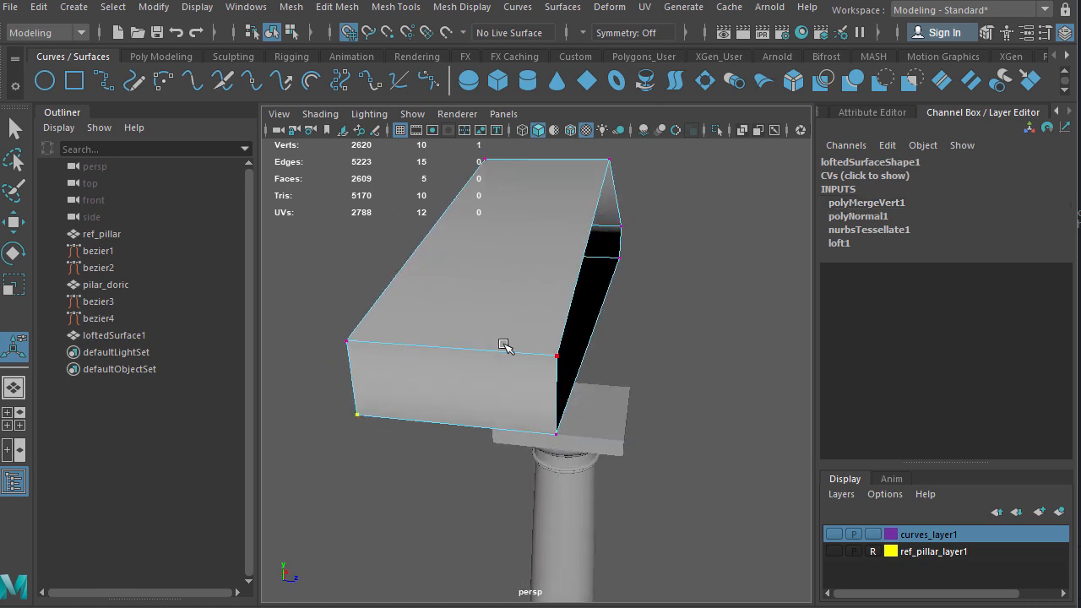
pyautogui.moveTo(504, 345); pyautogui.dragTo(522, 285, button='right')
pyautogui.click(559, 299)
pyautogui.click(572, 288)
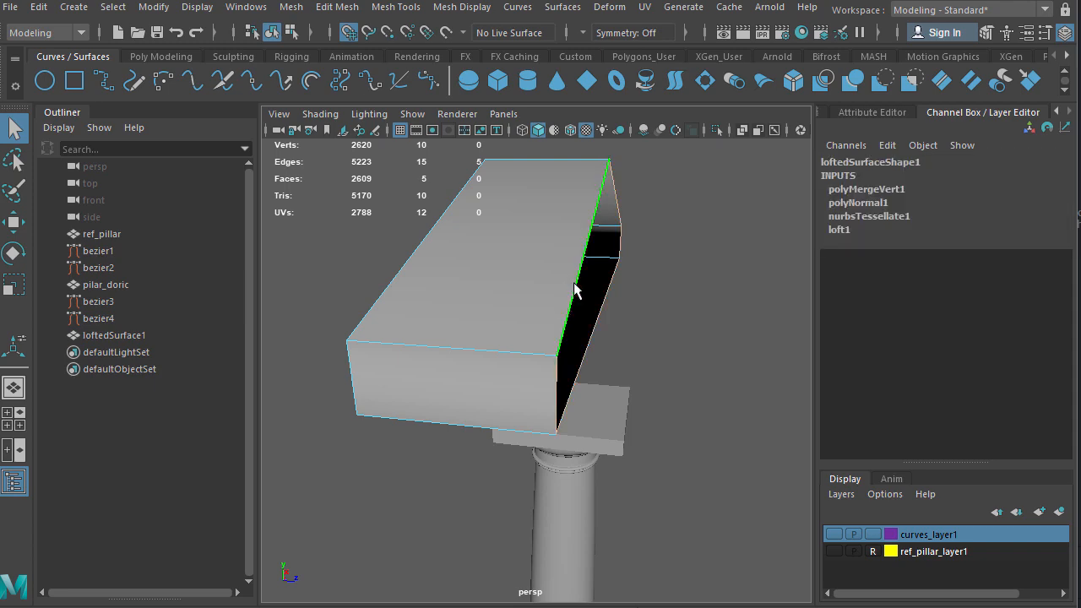
pyautogui.keyDown('alt'); pyautogui.moveTo(689, 348); pyautogui.dragTo(574, 321); pyautogui.keyUp('alt')
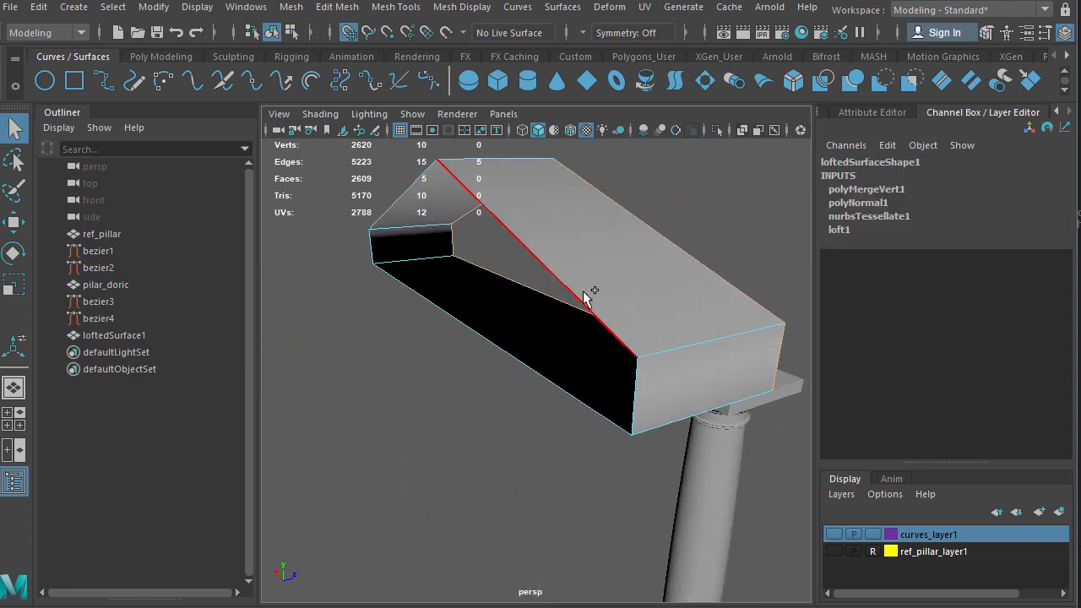
pyautogui.keyDown('shift'); pyautogui.doubleClick(580, 291); pyautogui.keyUp('shift')
pyautogui.keyDown('alt'); pyautogui.moveTo(732, 369); pyautogui.dragTo(524, 373); pyautogui.keyUp('alt')
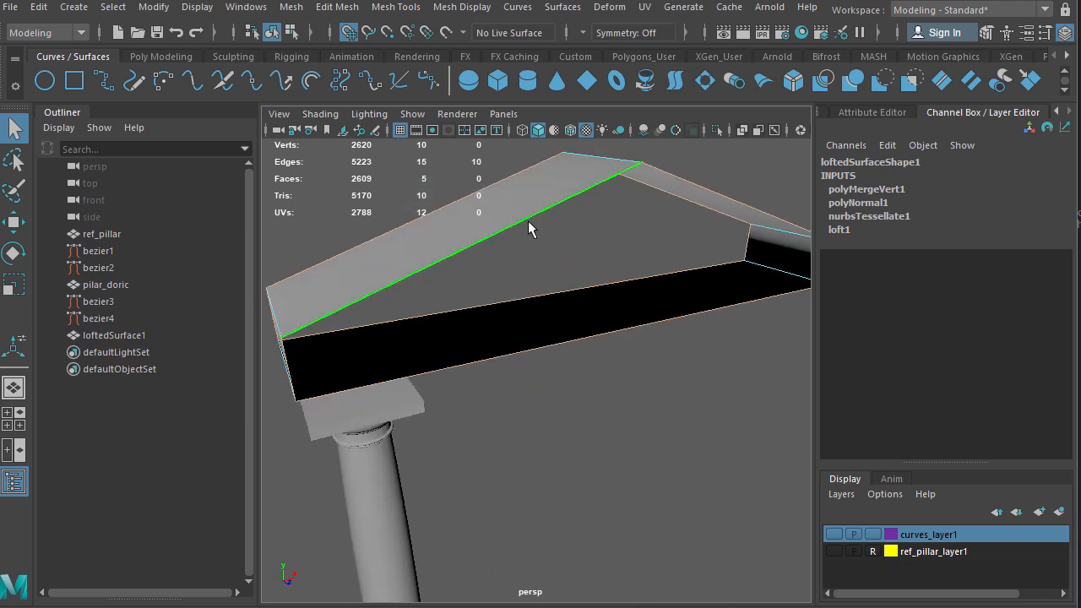
pyautogui.doubleClick(528, 221)
pyautogui.keyDown('alt'); pyautogui.moveTo(528, 221); pyautogui.dragTo(523, 270); pyautogui.keyUp('alt')
pyautogui.keyDown('shift'); pyautogui.click(510, 240); pyautogui.keyUp('shift')
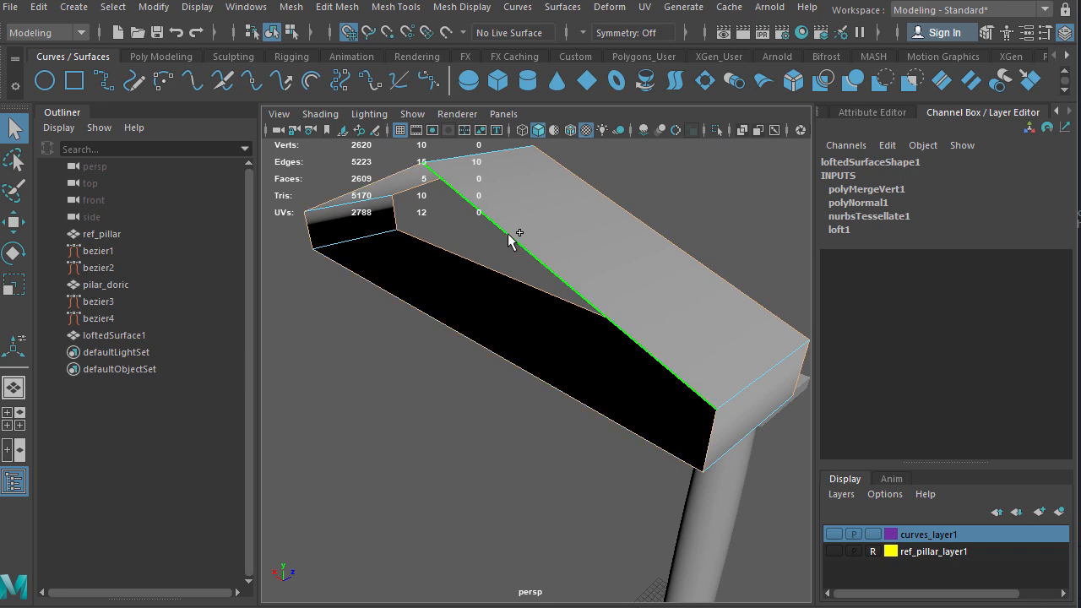
# Close both open gable ends of the roof with Fill Hole.
pyautogui.click(292, 8)
pyautogui.click(323, 130)
pyautogui.keyDown('alt'); pyautogui.moveTo(584, 301); pyautogui.dragTo(563, 341); pyautogui.keyUp('alt')
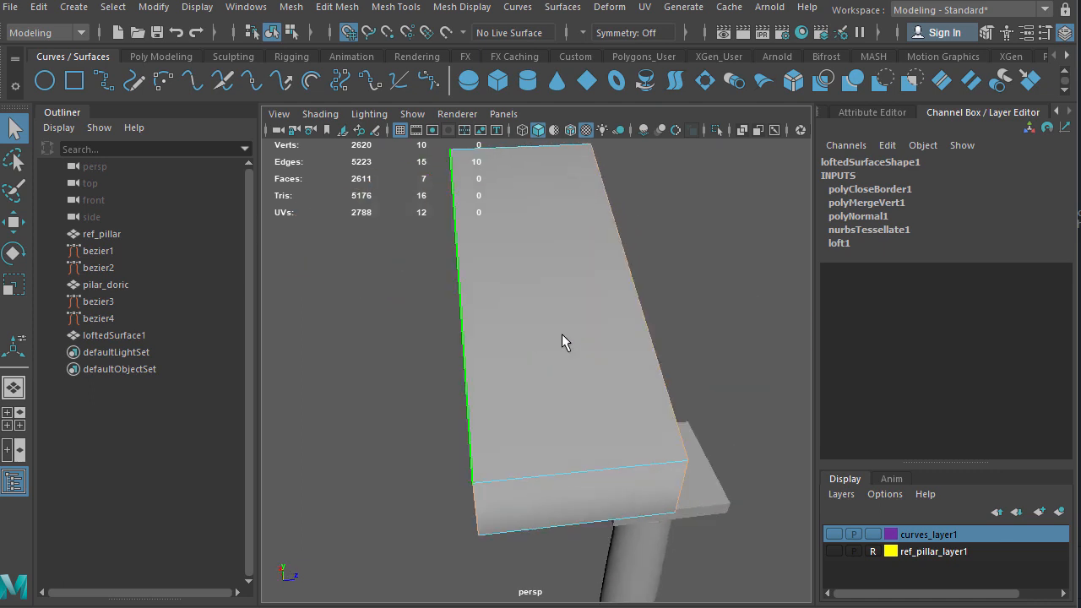
pyautogui.scroll(-3, 562, 340)
# Return the roof to object selection with the Move tool active and switch to the front view.
pyautogui.moveTo(540, 309); pyautogui.dragTo(602, 282, button='right')
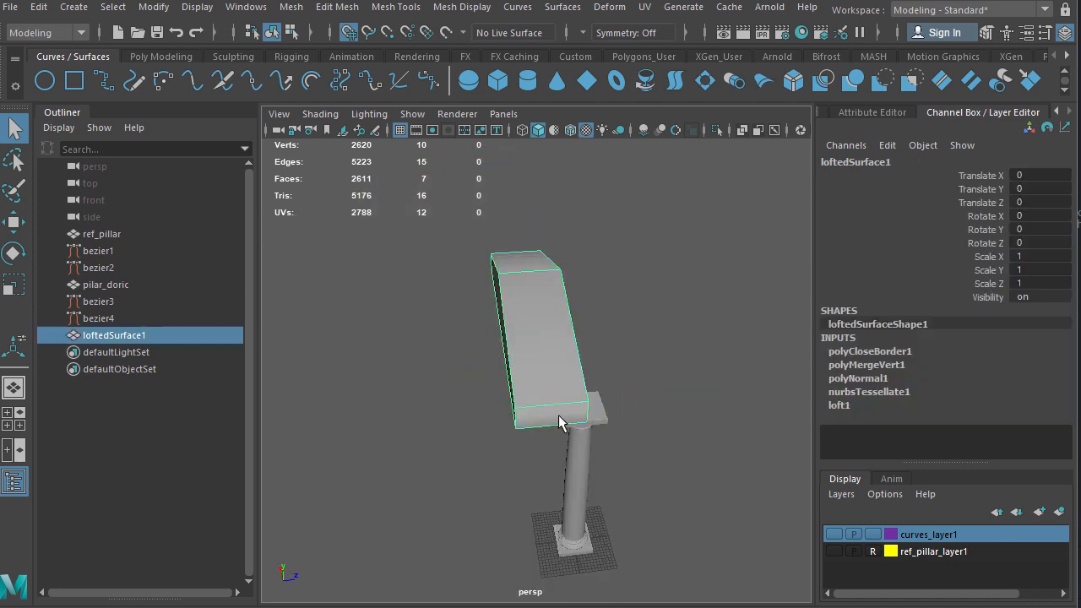
pyautogui.keyDown('alt'); pyautogui.moveTo(559, 423); pyautogui.dragTo(580, 434); pyautogui.keyUp('alt')
pyautogui.press('r')
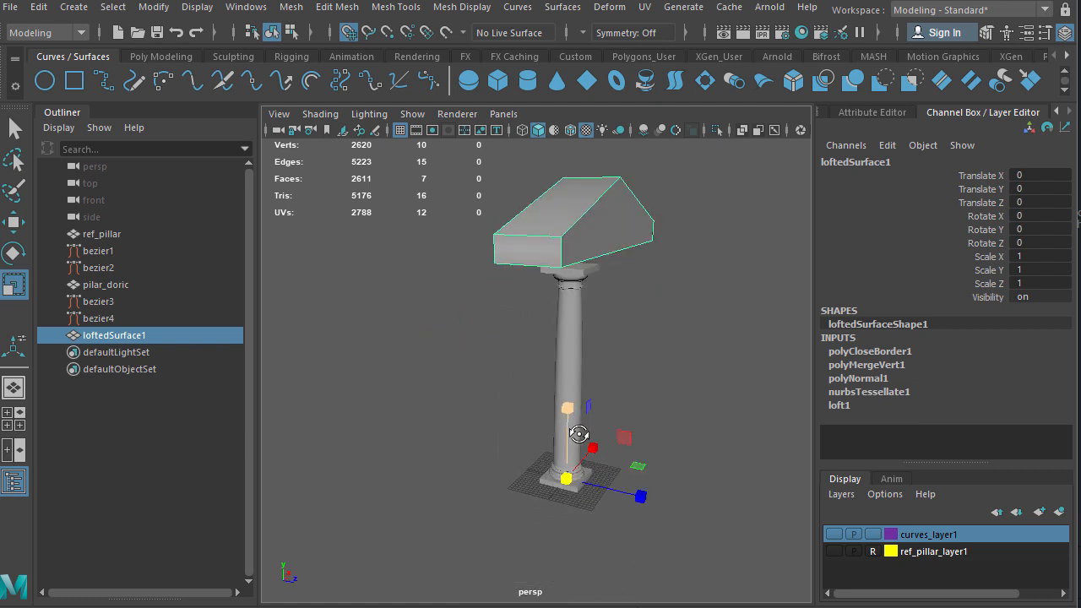
pyautogui.press('w')
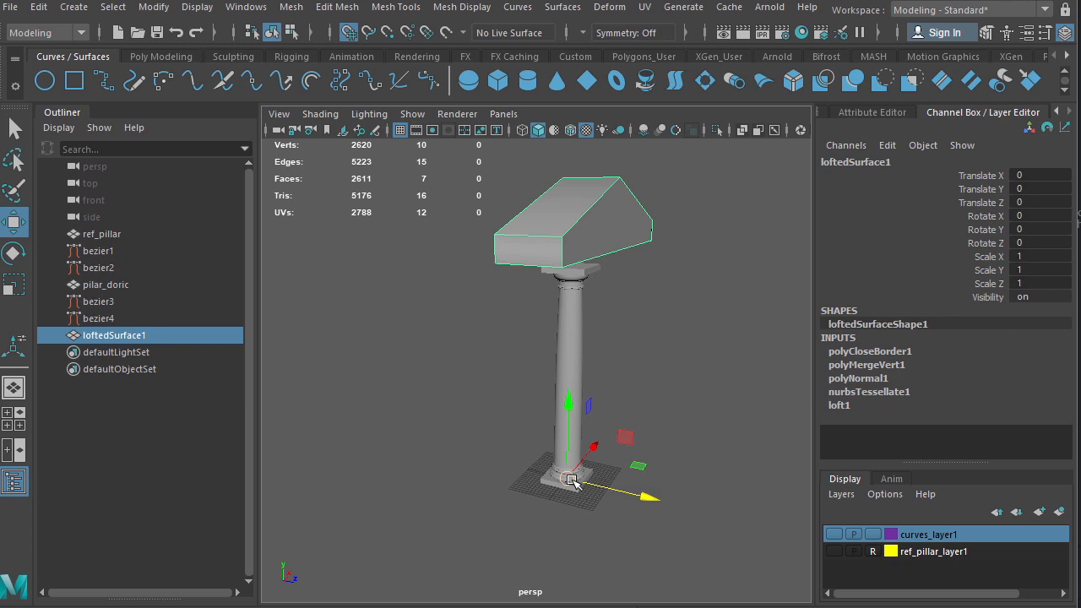
pyautogui.click(348, 32)
pyautogui.press('space')
pyautogui.moveTo(673, 411); pyautogui.dragTo(664, 397)
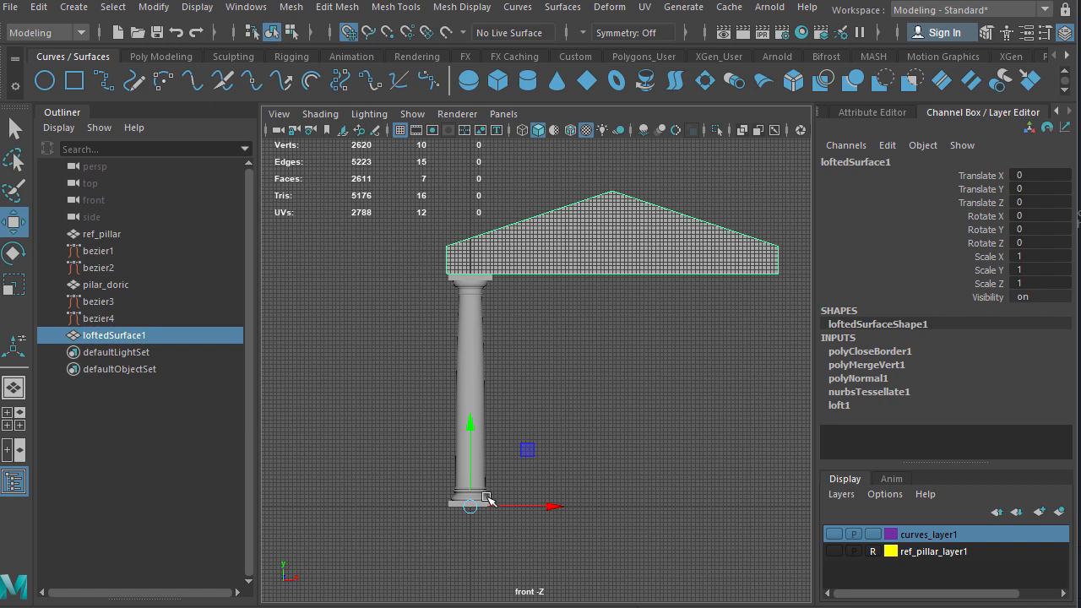
# Move the roof's pivot from the pillar's base to the roof's lower corner above the capital, snapped to the grid.
pyautogui.press('d')
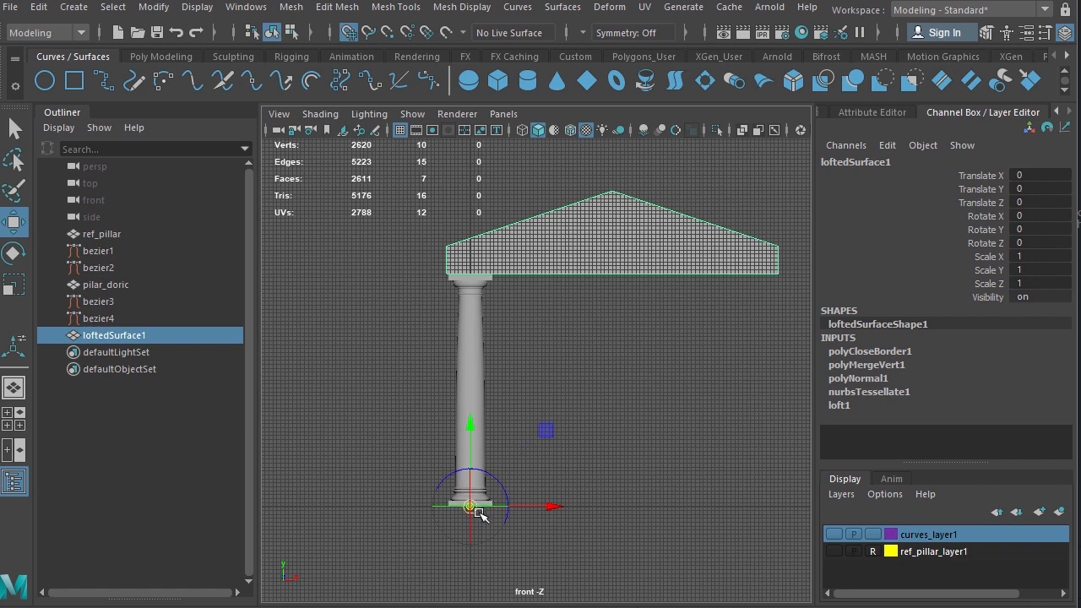
pyautogui.moveTo(471, 507); pyautogui.dragTo(450, 274)
pyautogui.keyDown('alt'); pyautogui.moveTo(439, 254); pyautogui.dragTo(486, 222, button='right'); pyautogui.keyUp('alt')
pyautogui.keyDown('alt'); pyautogui.moveTo(417, 234); pyautogui.dragTo(525, 461, button='middle'); pyautogui.keyUp('alt')
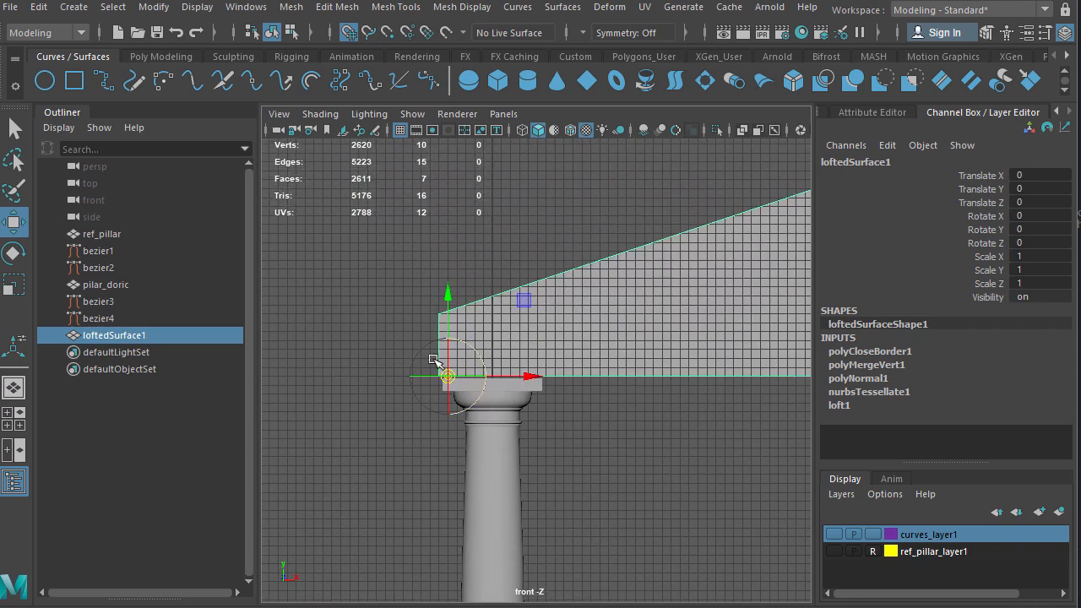
pyautogui.keyDown('alt'); pyautogui.moveTo(434, 360); pyautogui.dragTo(490, 338, button='right'); pyautogui.keyUp('alt')
pyautogui.keyDown('alt'); pyautogui.moveTo(358, 386); pyautogui.dragTo(495, 409, button='middle'); pyautogui.keyUp('alt')
pyautogui.moveTo(472, 397); pyautogui.dragTo(452, 397)
pyautogui.press('space')
pyautogui.moveTo(625, 355)
pyautogui.mouseDown()
pyautogui.moveTo(635, 316)
pyautogui.moveTo(613, 357)
pyautogui.mouseUp()
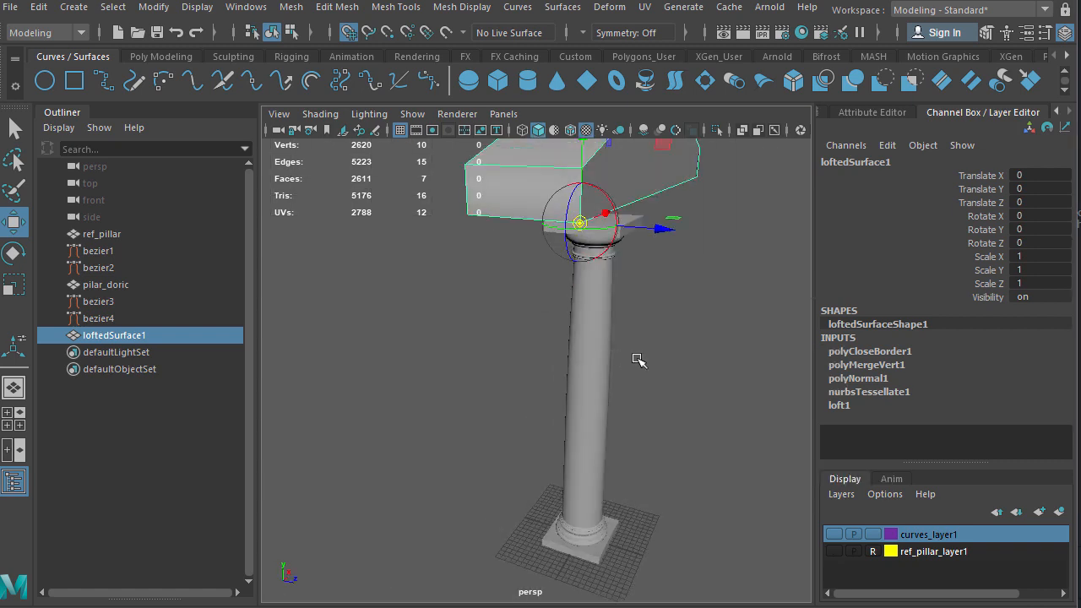
pyautogui.press('d')
# Stretch the roof along the Z axis to a scale of about 5.67.
pyautogui.keyDown('alt'); pyautogui.moveTo(633, 351); pyautogui.dragTo(609, 335, button='right'); pyautogui.keyUp('alt')
pyautogui.keyDown('alt'); pyautogui.moveTo(611, 336); pyautogui.dragTo(614, 404, button='middle'); pyautogui.keyUp('alt')
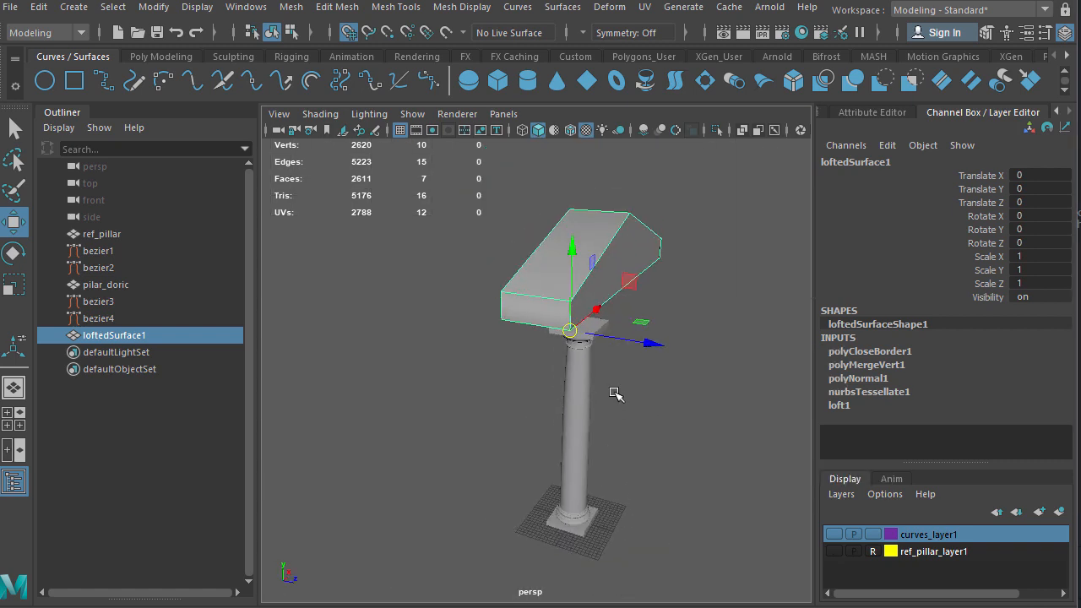
pyautogui.press('r')
pyautogui.moveTo(639, 341); pyautogui.dragTo(1060, 412)
pyautogui.keyDown('alt'); pyautogui.moveTo(673, 391); pyautogui.dragTo(564, 403); pyautogui.keyUp('alt')
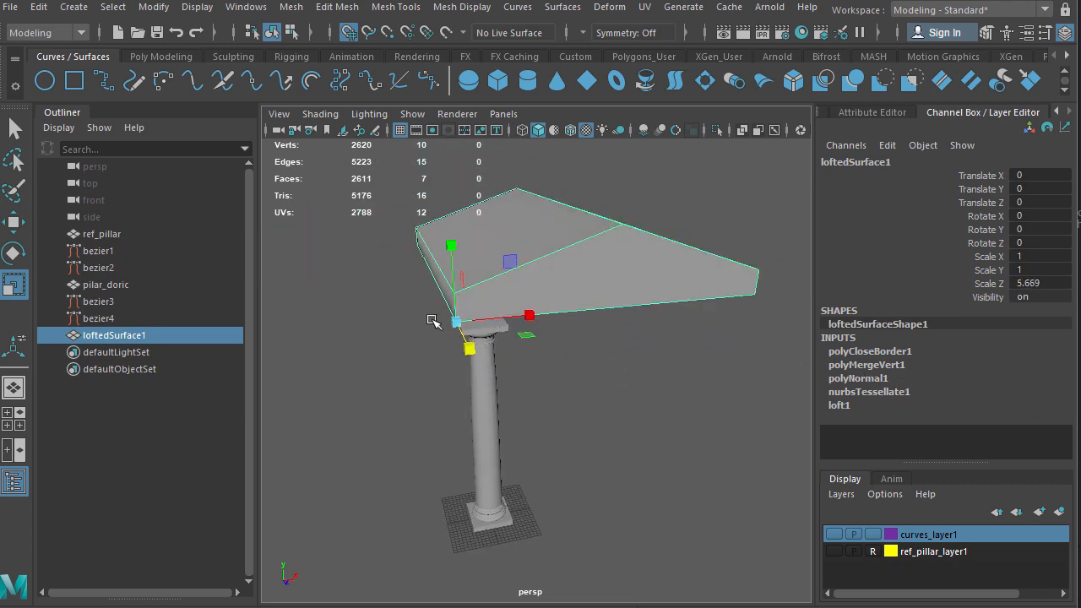
pyautogui.moveTo(455, 320); pyautogui.dragTo(574, 269)
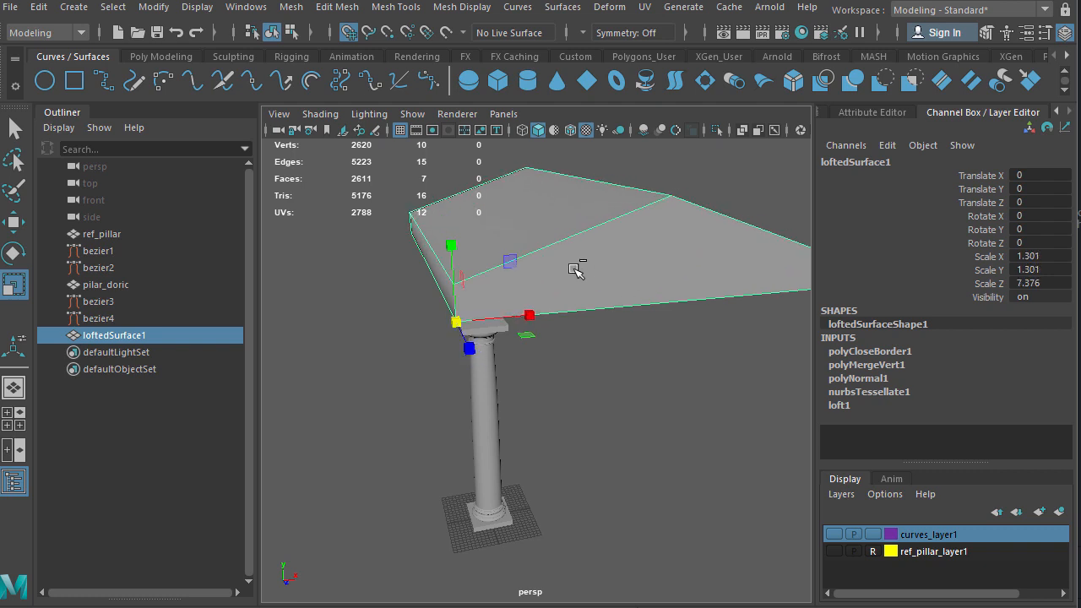
pyautogui.hotkey('ctrl', 'z')
pyautogui.keyDown('alt'); pyautogui.moveTo(483, 337); pyautogui.dragTo(451, 391); pyautogui.keyUp('alt')
# Move the roof along the Z axis to about 6.82 so that its front edge overhangs the pillar.
pyautogui.click(589, 513)
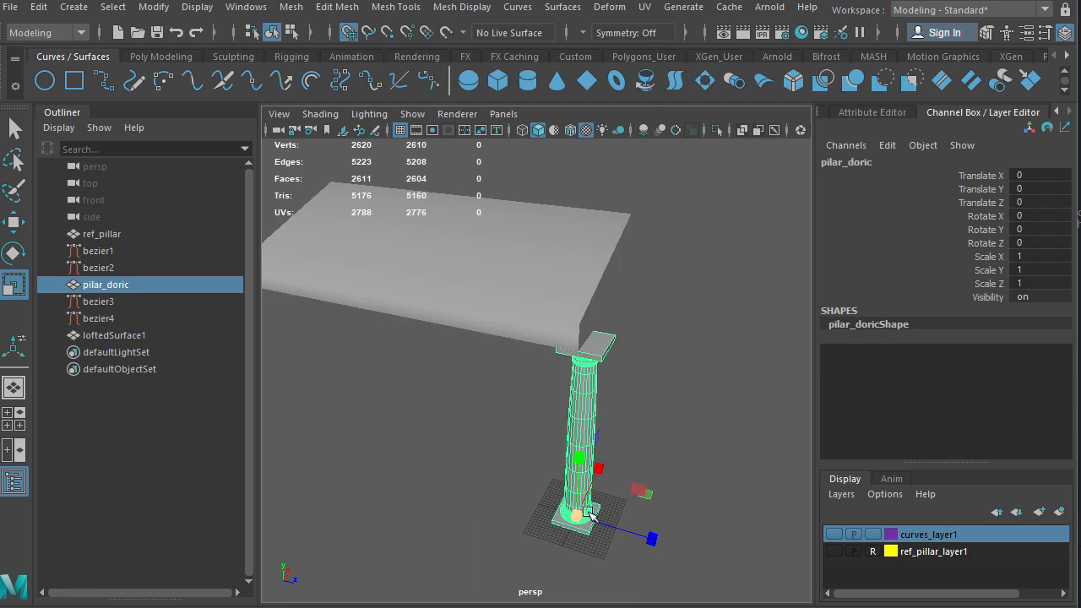
pyautogui.click(541, 302)
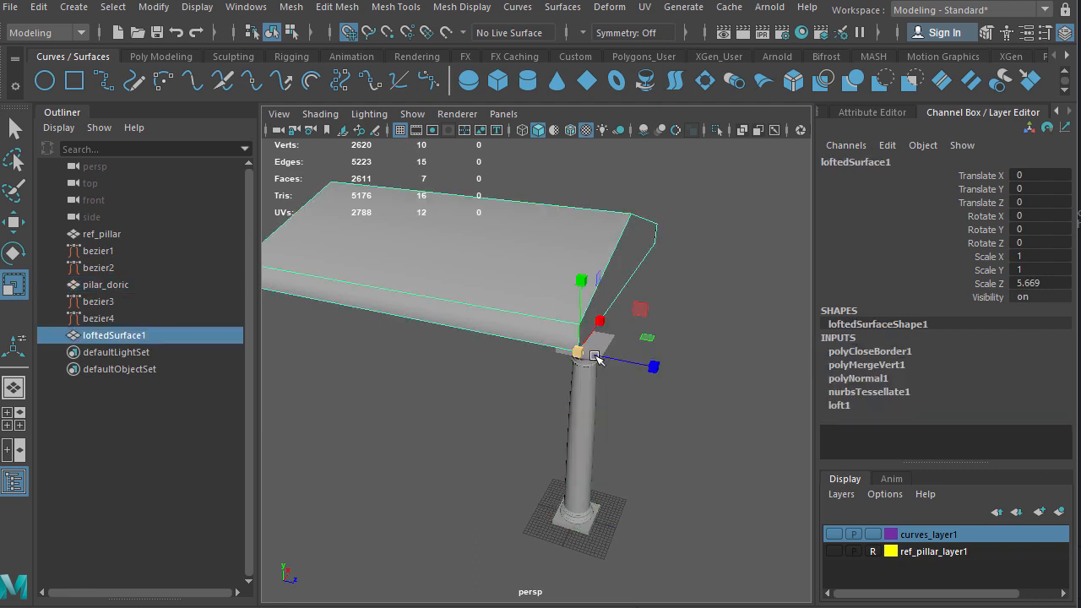
pyautogui.press('w')
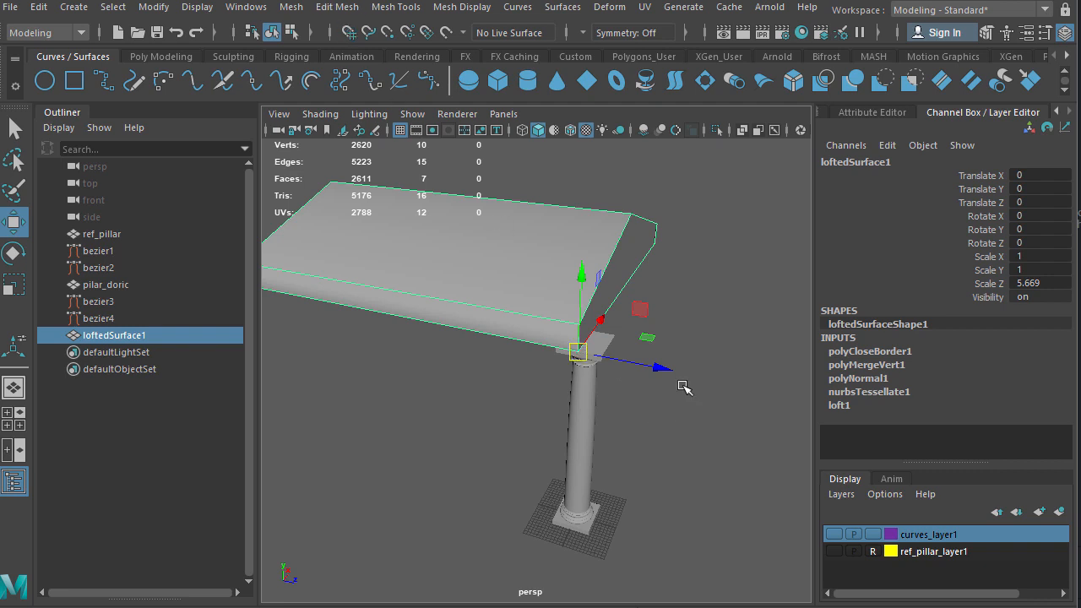
pyautogui.moveTo(672, 374); pyautogui.dragTo(697, 384)
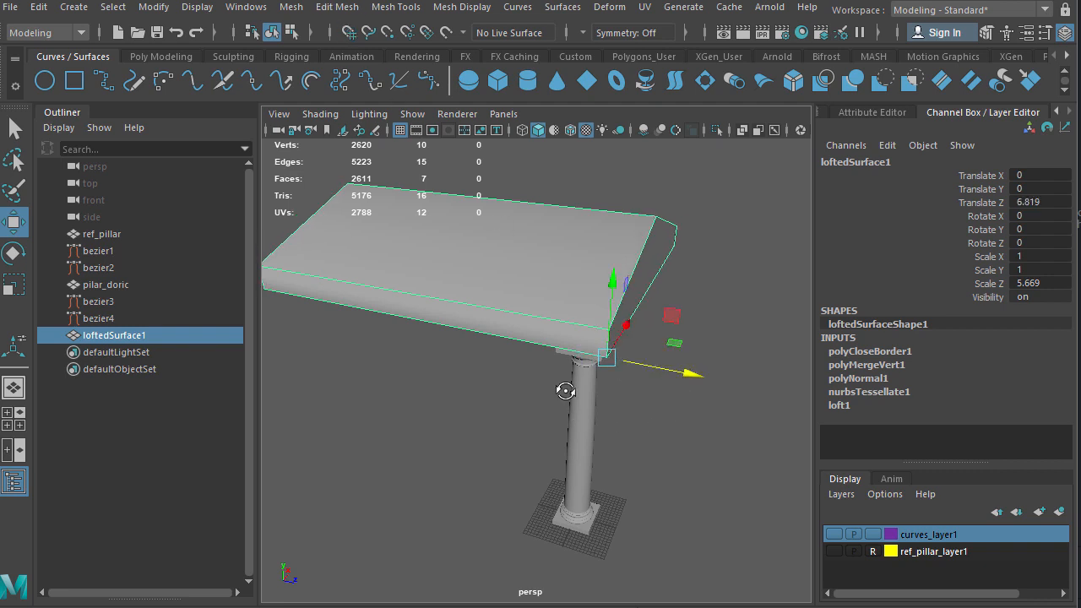
pyautogui.keyDown('alt'); pyautogui.moveTo(566, 391); pyautogui.dragTo(577, 368); pyautogui.keyUp('alt')
# Try the pillar beneath the roof's far end at about -88.37 along Z, and reset its Translate Z to 0.
pyautogui.click(576, 367)
pyautogui.keyDown('alt'); pyautogui.moveTo(487, 434); pyautogui.dragTo(556, 393); pyautogui.keyUp('alt')
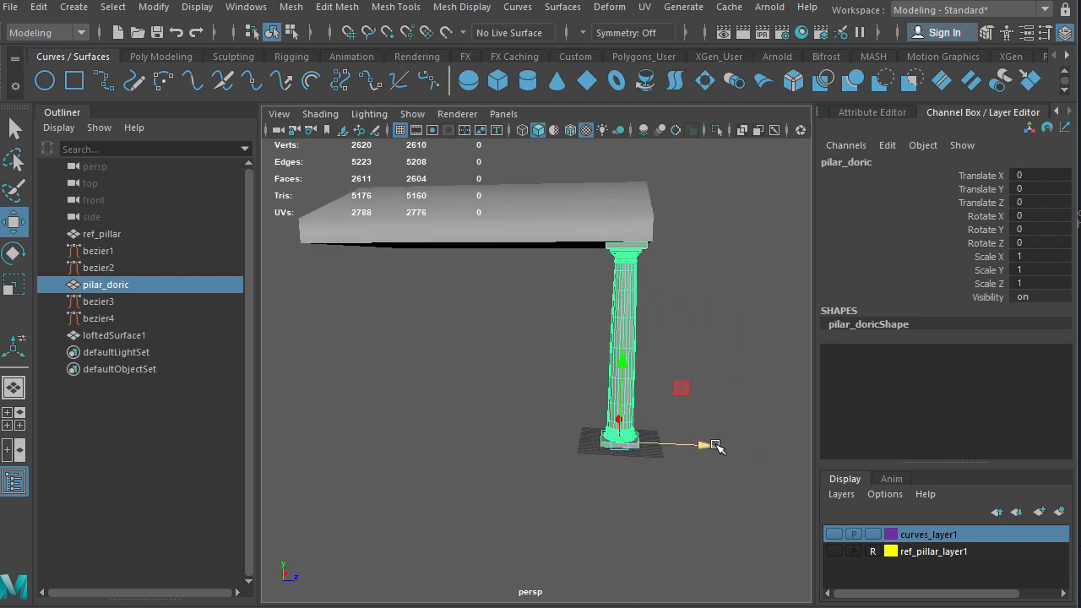
pyautogui.moveTo(716, 446); pyautogui.dragTo(428, 446)
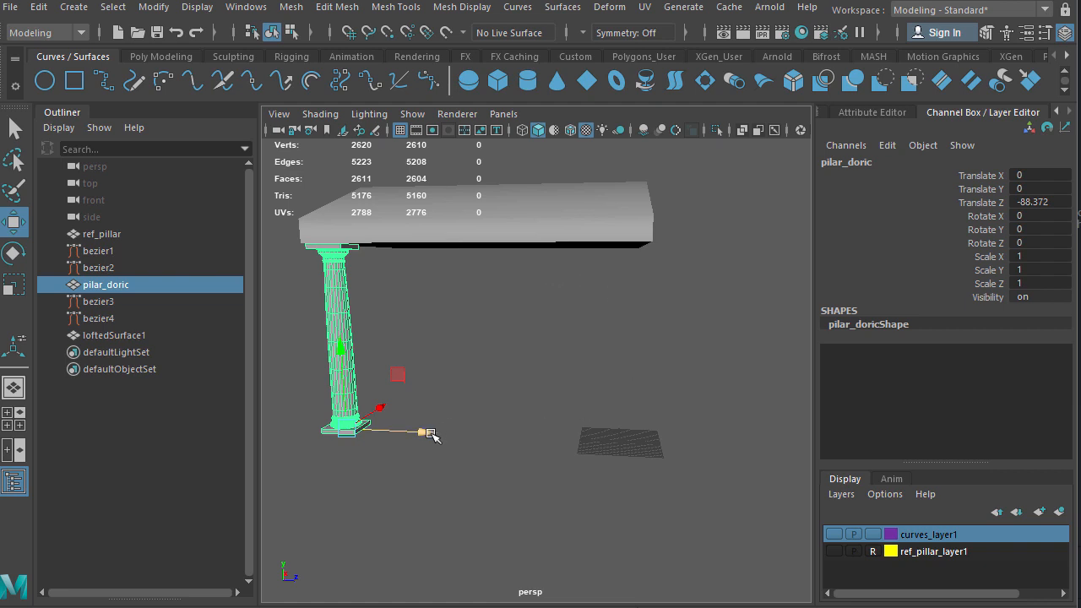
pyautogui.moveTo(428, 433); pyautogui.dragTo(667, 442)
pyautogui.doubleClick(1057, 203)
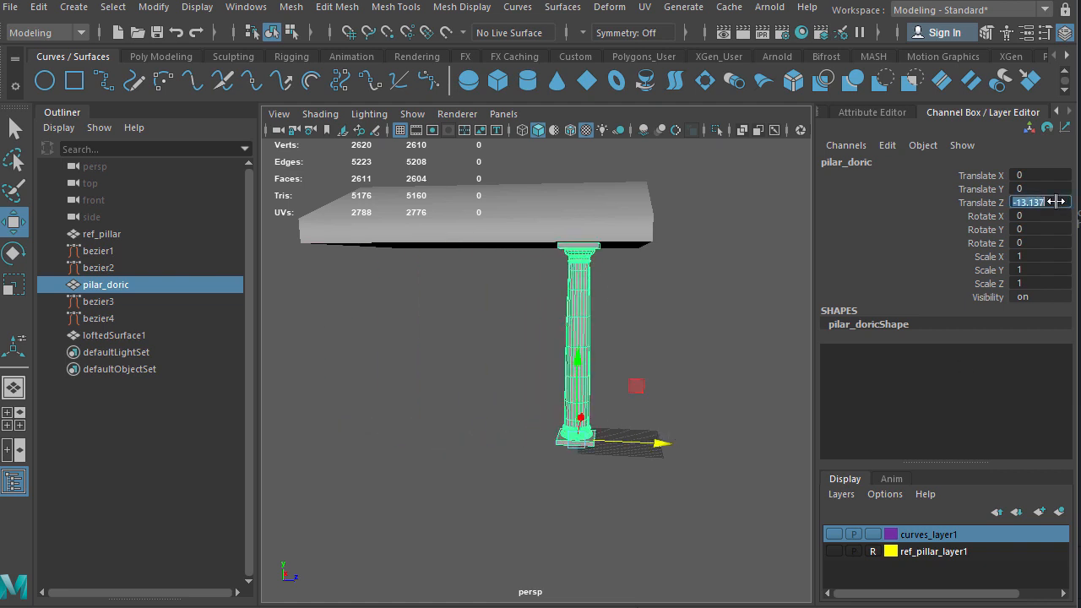
pyautogui.press('Return')
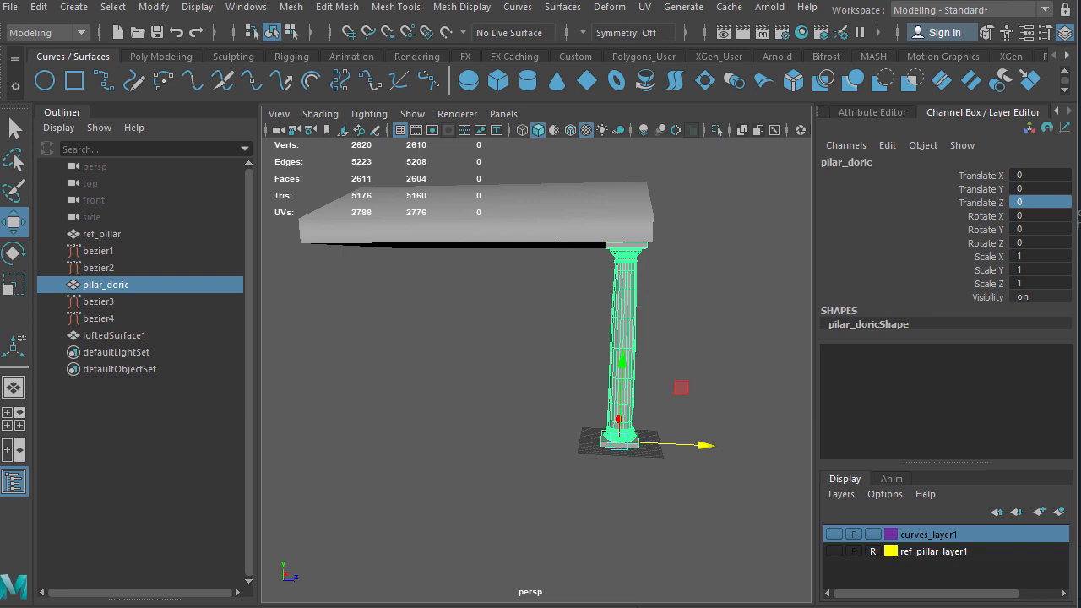
# Switch to the Calculator, divide 88 by 3 to work out the pillar spacing, and return to the temple scene.
pyautogui.hotkey('alt', 'Tab')
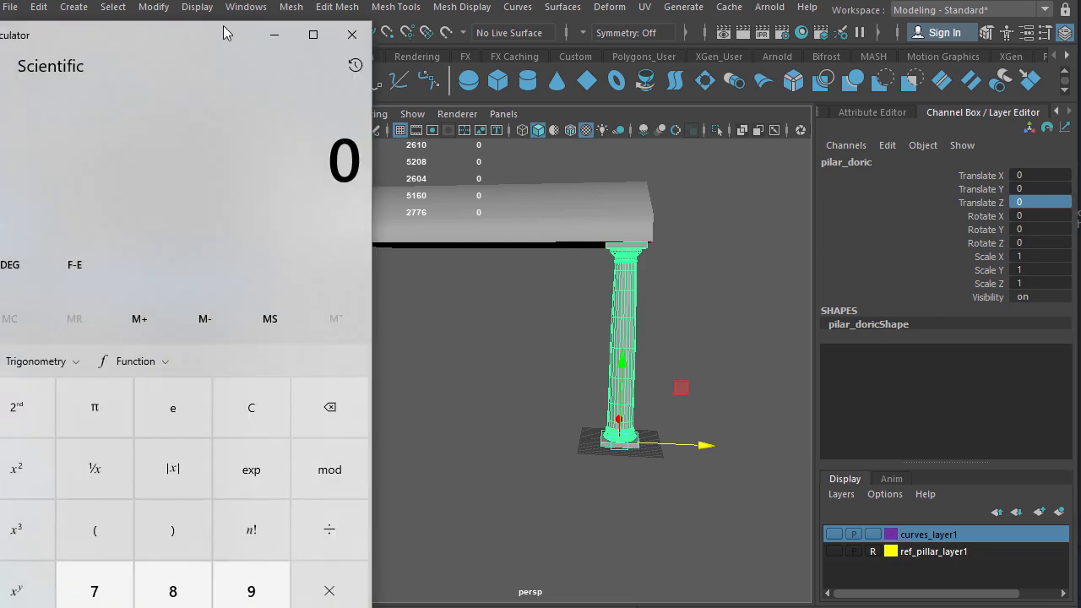
pyautogui.moveTo(224, 23); pyautogui.dragTo(409, 33)
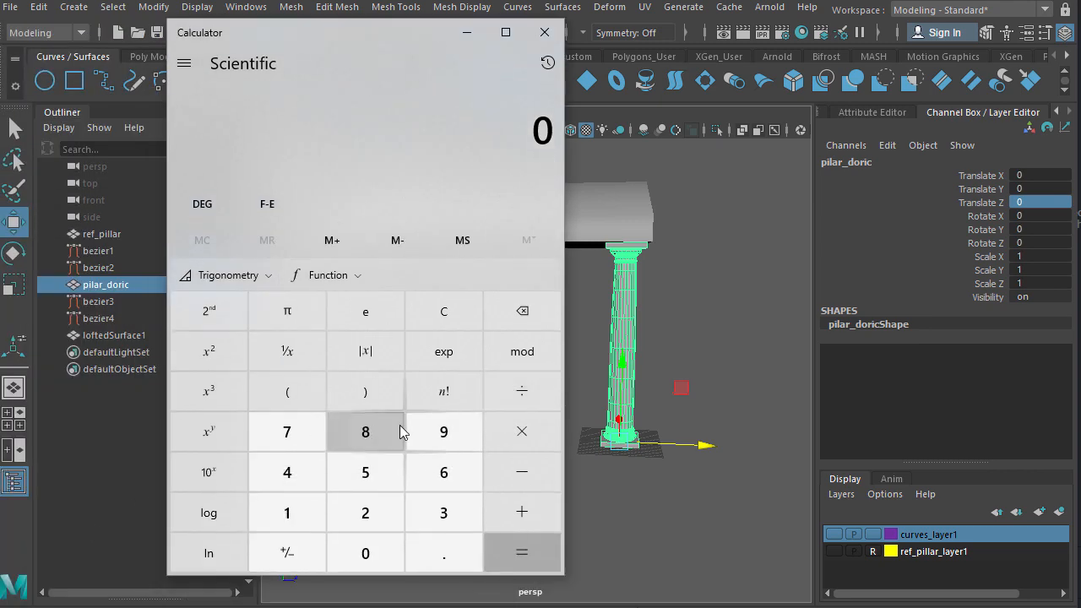
pyautogui.doubleClick(369, 433)
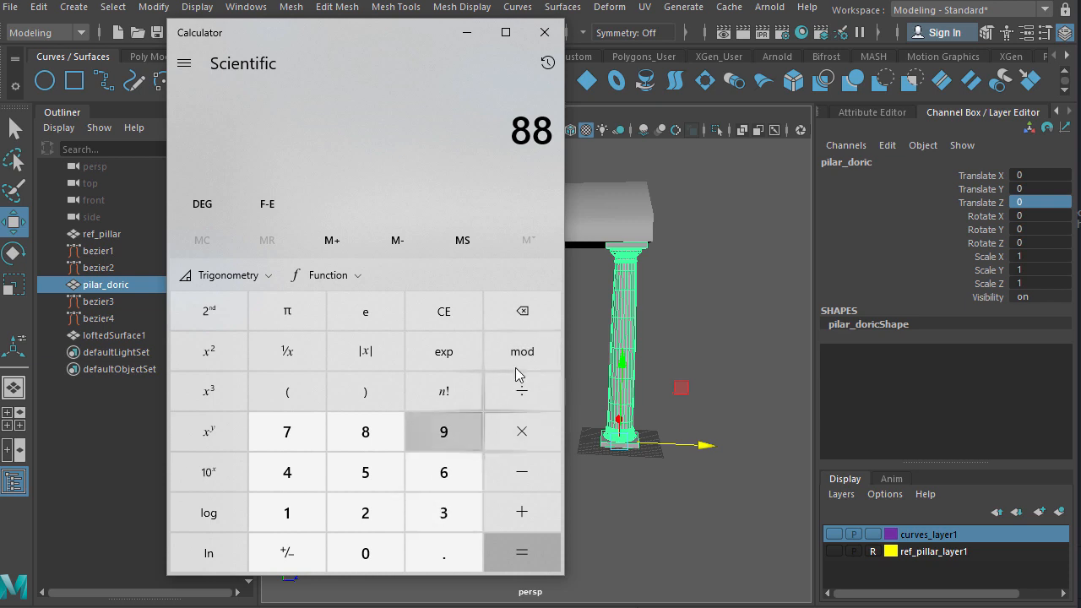
pyautogui.click(530, 384)
pyautogui.click(444, 513)
pyautogui.click(522, 554)
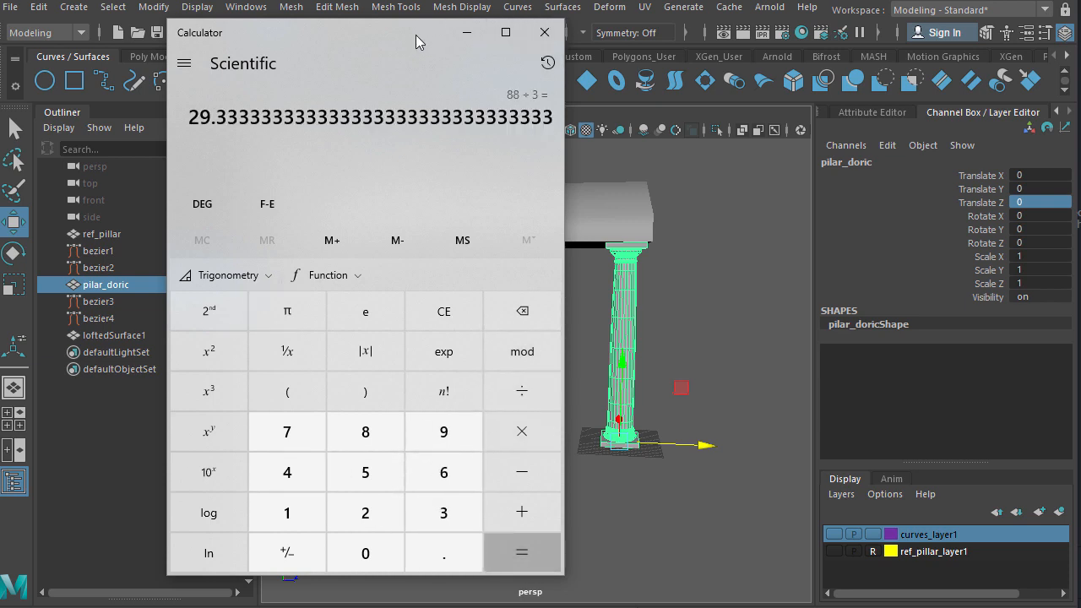
pyautogui.click(459, 33)
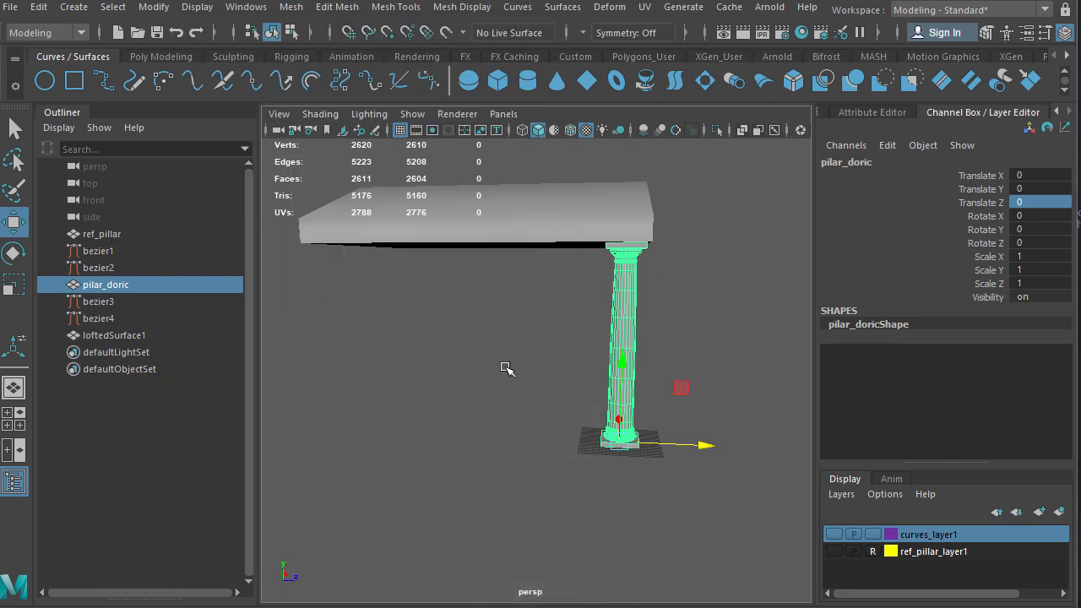
# Duplicate the Doric pillar with Duplicate Special, making 3 copies spaced -30 along the Z axis.
pyautogui.keyDown('alt'); pyautogui.moveTo(507, 368); pyautogui.dragTo(495, 380); pyautogui.keyUp('alt')
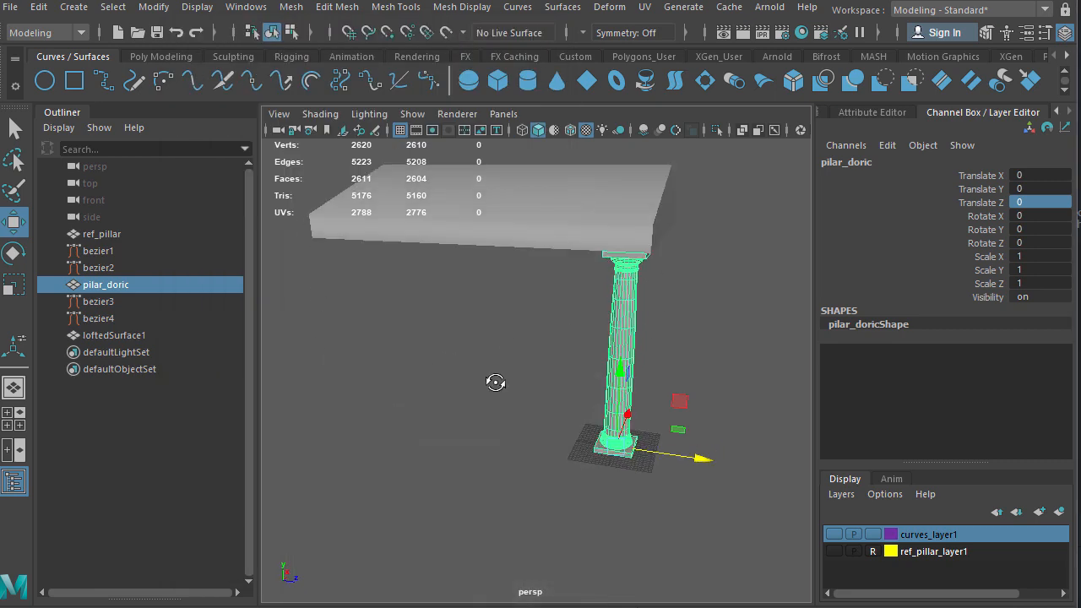
pyautogui.click(39, 7)
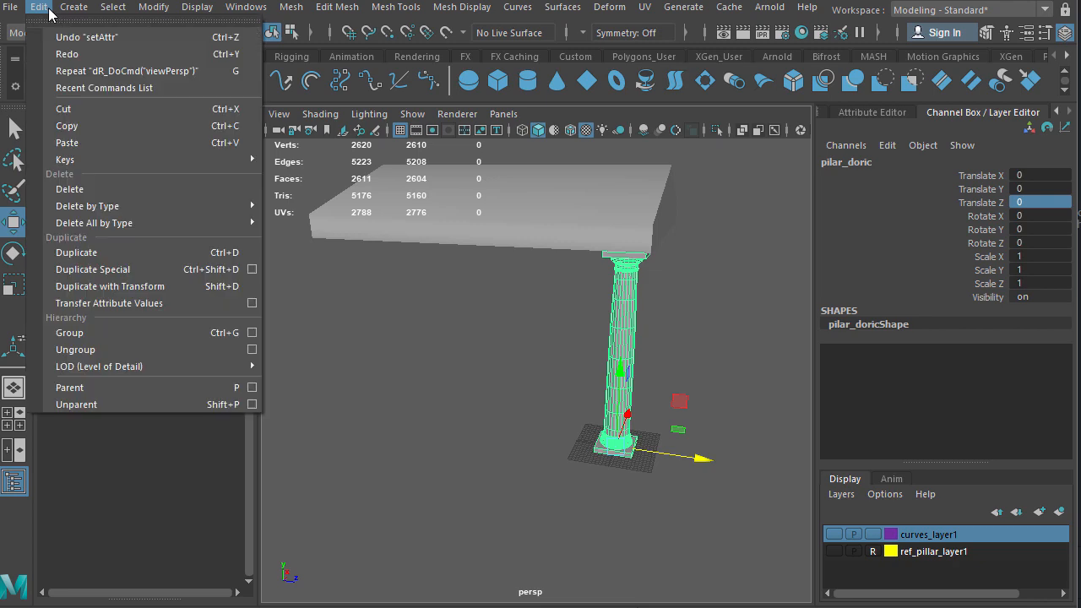
pyautogui.click(252, 268)
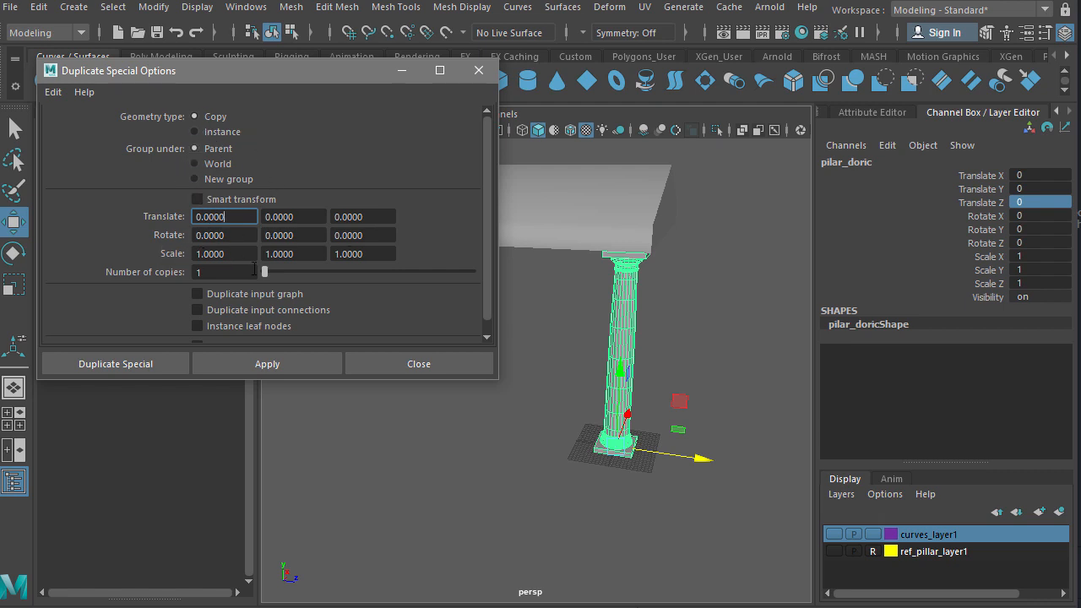
pyautogui.moveTo(226, 272); pyautogui.dragTo(198, 272)
pyautogui.write('3')
pyautogui.moveTo(247, 219); pyautogui.dragTo(192, 218)
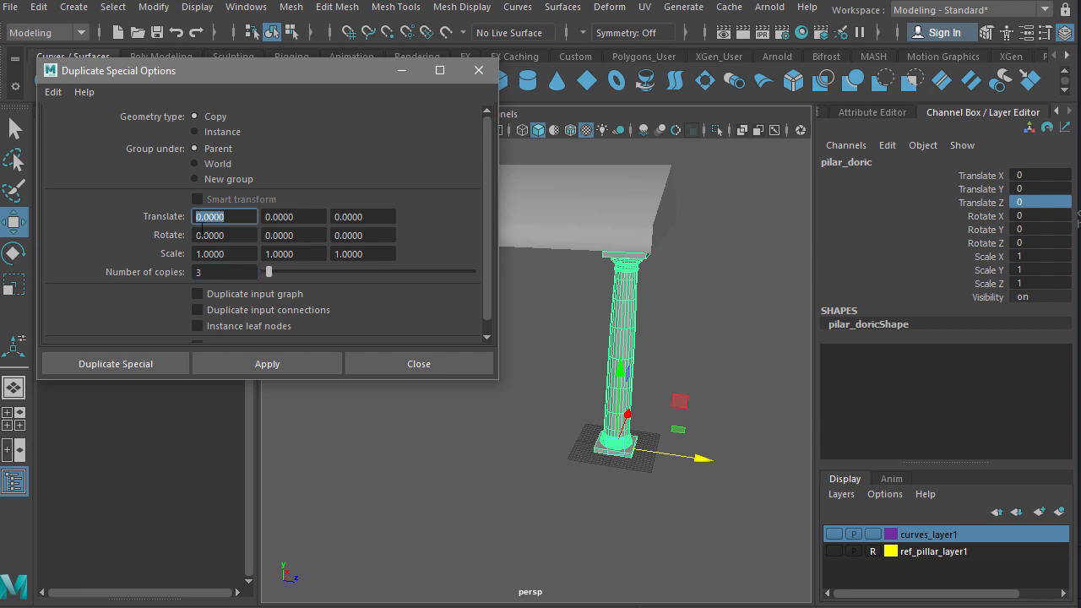
pyautogui.moveTo(372, 221); pyautogui.dragTo(330, 216)
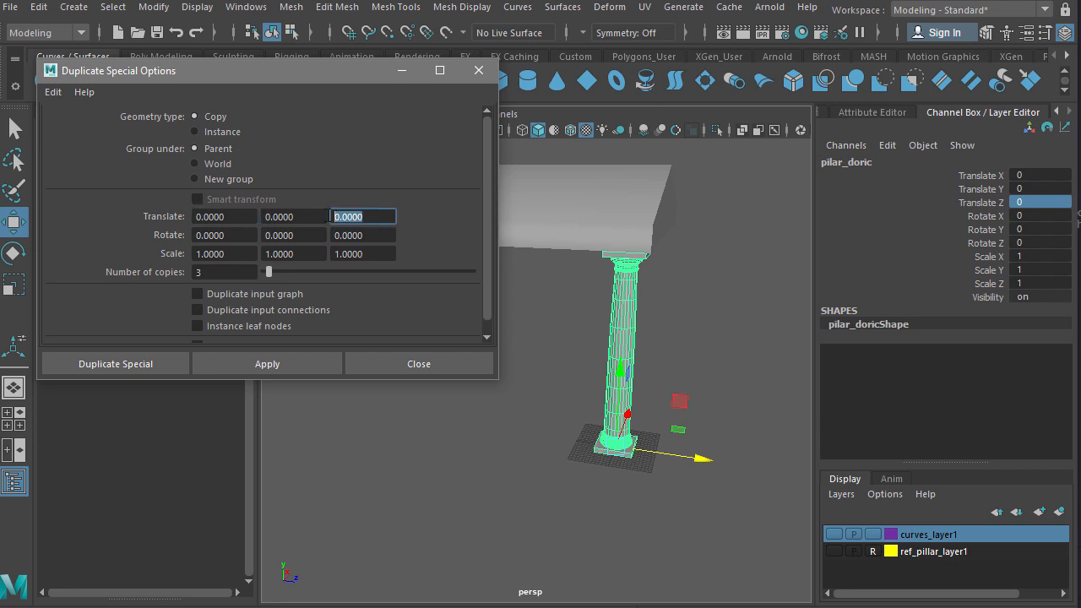
pyautogui.write('-30')
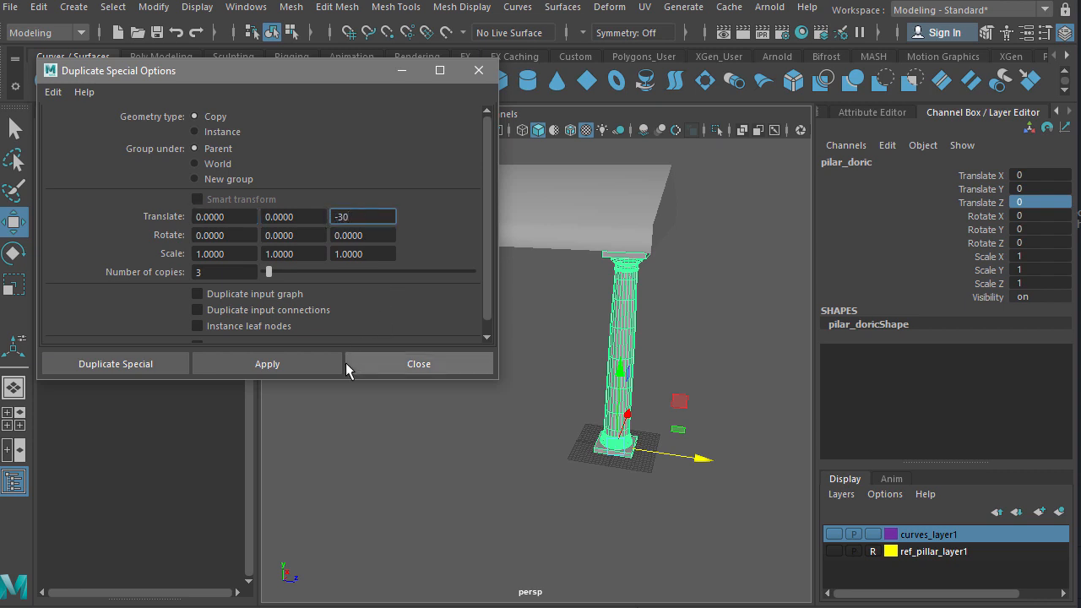
pyautogui.click(292, 361)
# Stretch the roof along the Z axis to a scale of about 5.85 so it covers the pillar row, and close the duplicate options.
pyautogui.keyDown('alt'); pyautogui.moveTo(456, 537); pyautogui.dragTo(611, 572, button='middle'); pyautogui.keyUp('alt')
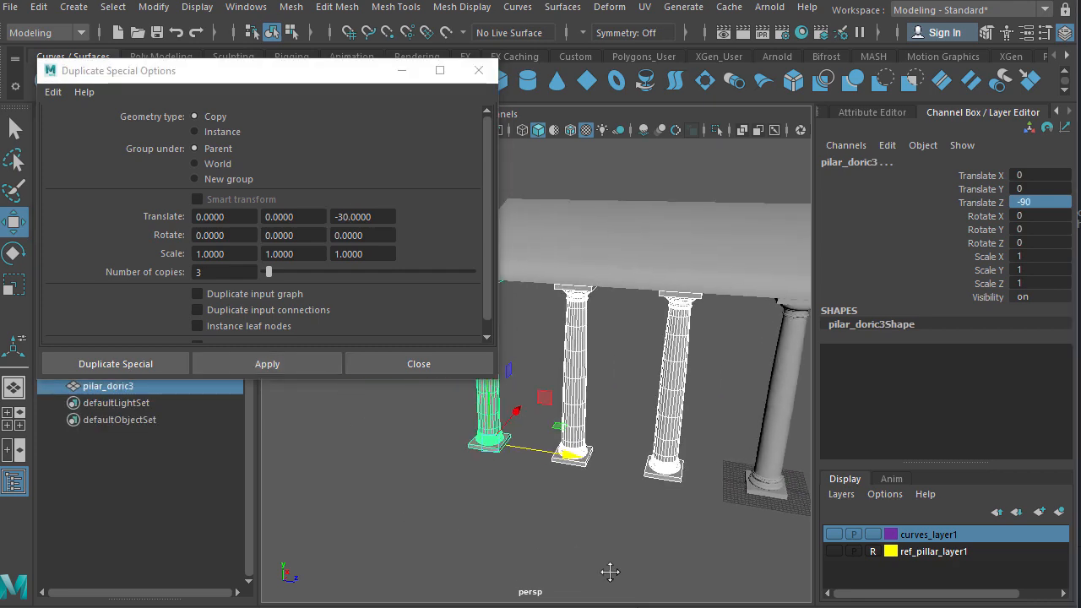
pyautogui.keyDown('alt'); pyautogui.moveTo(611, 572); pyautogui.dragTo(678, 476); pyautogui.keyUp('alt')
pyautogui.keyDown('alt'); pyautogui.moveTo(618, 472); pyautogui.dragTo(706, 471, button='middle'); pyautogui.keyUp('alt')
pyautogui.keyDown('alt'); pyautogui.moveTo(705, 471); pyautogui.dragTo(651, 462); pyautogui.keyUp('alt')
pyautogui.keyDown('alt'); pyautogui.moveTo(651, 462); pyautogui.dragTo(645, 494, button='middle'); pyautogui.keyUp('alt')
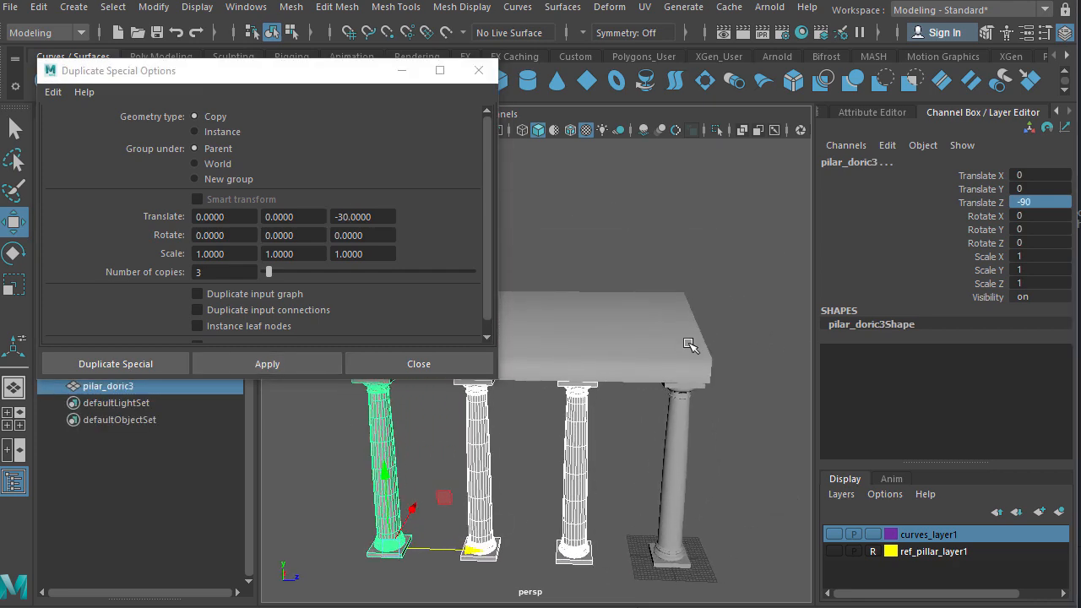
pyautogui.click(693, 351)
pyautogui.keyDown('alt'); pyautogui.moveTo(597, 432); pyautogui.dragTo(633, 422, button='middle'); pyautogui.keyUp('alt')
pyautogui.scroll(-5, 626, 429)
pyautogui.keyDown('alt'); pyautogui.moveTo(626, 428); pyautogui.dragTo(645, 477); pyautogui.keyUp('alt')
pyautogui.press('r')
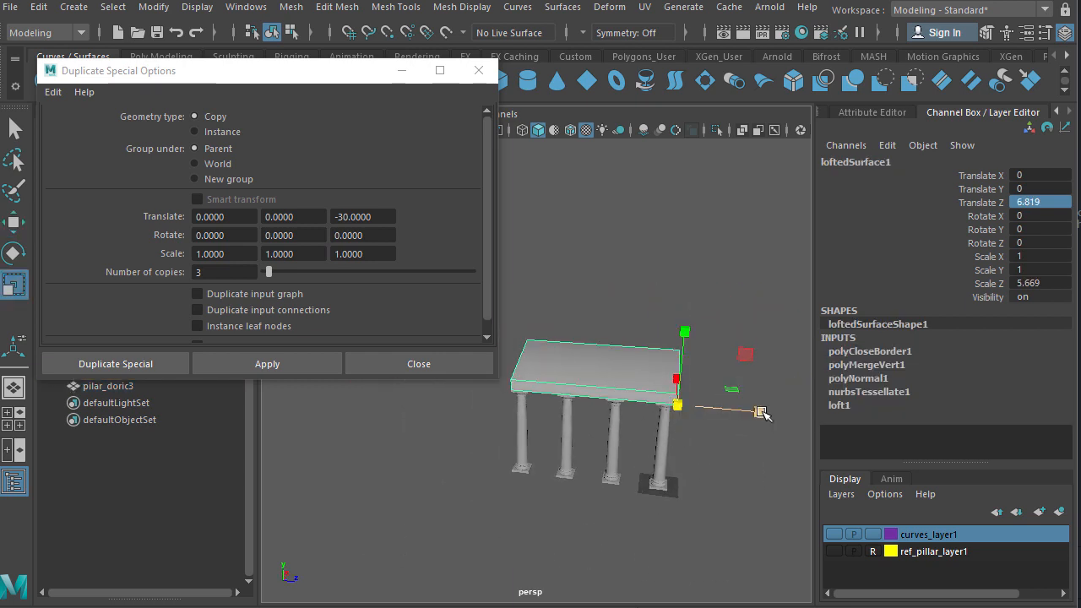
pyautogui.moveTo(756, 413); pyautogui.dragTo(553, 469)
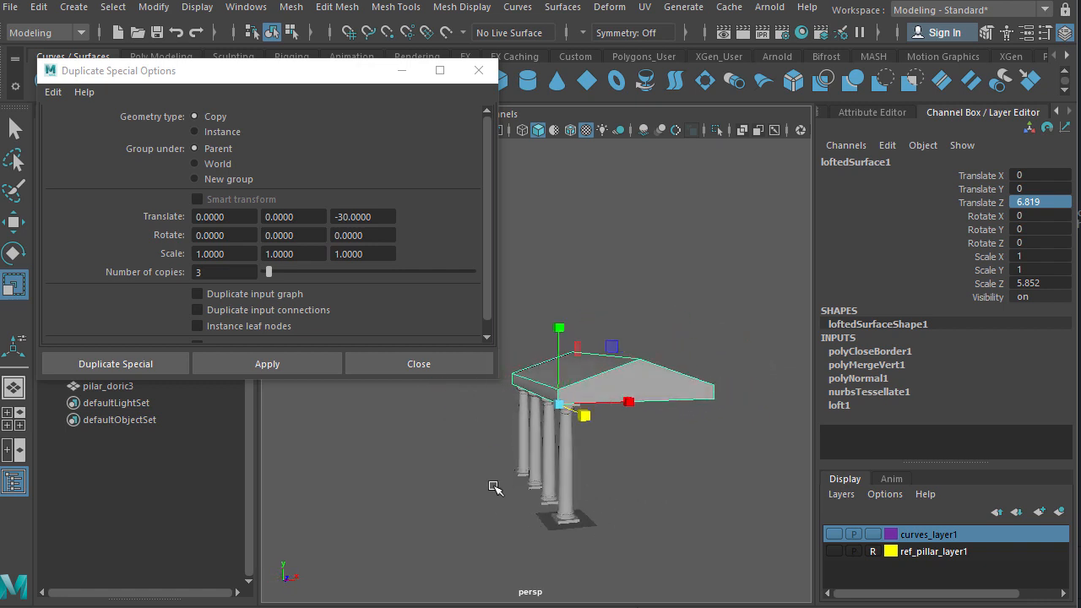
pyautogui.keyDown('alt'); pyautogui.moveTo(583, 519); pyautogui.dragTo(557, 470); pyautogui.keyUp('alt')
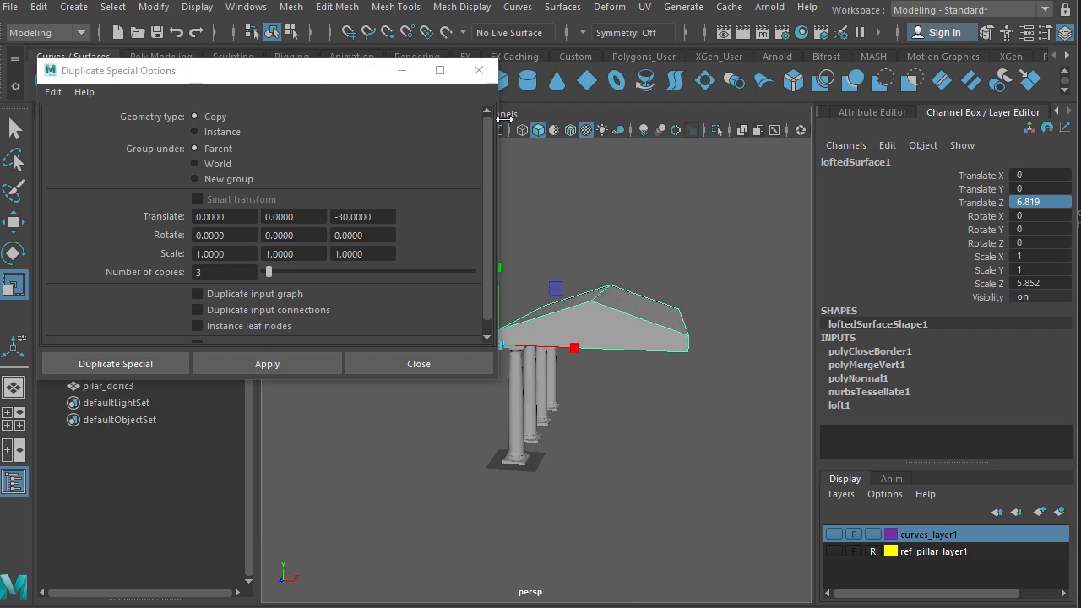
pyautogui.keyDown('alt'); pyautogui.moveTo(604, 416); pyautogui.dragTo(656, 412); pyautogui.keyUp('alt')
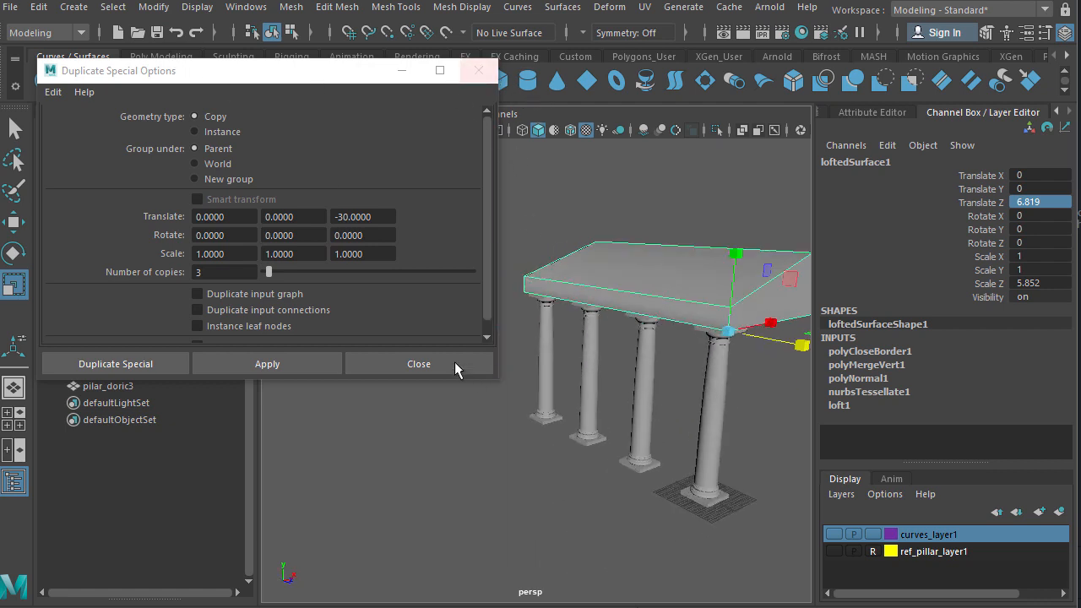
pyautogui.click(417, 364)
# Duplicate all four pillars together and move the copies along the X axis to about 68.95, beneath the roof's opposite side.
pyautogui.click(709, 401)
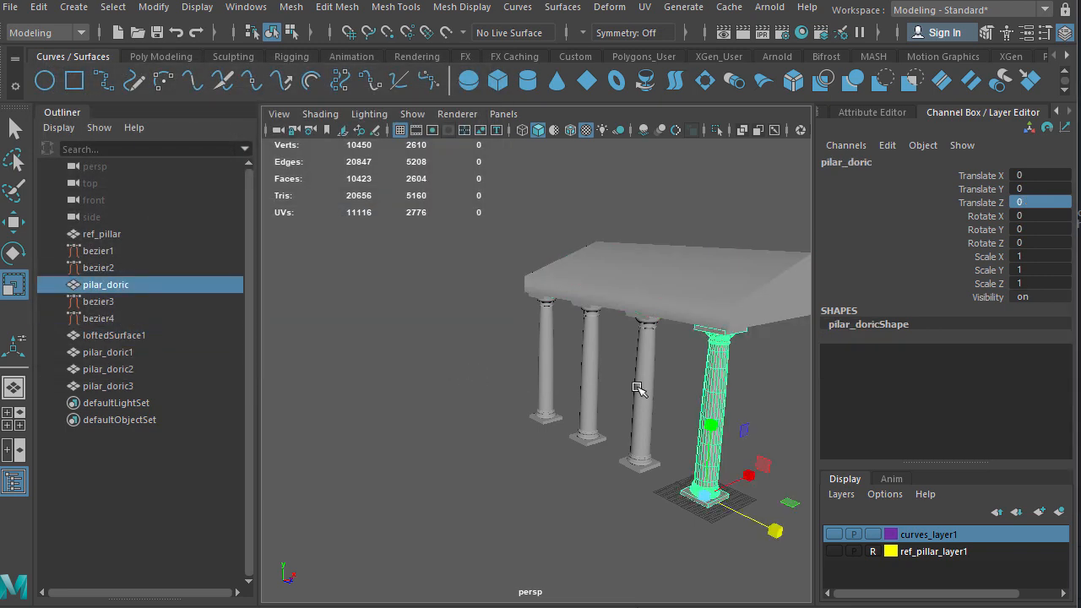
pyautogui.keyDown('shift'); pyautogui.click(636, 383); pyautogui.keyUp('shift')
pyautogui.keyDown('shift'); pyautogui.click(581, 348); pyautogui.keyUp('shift')
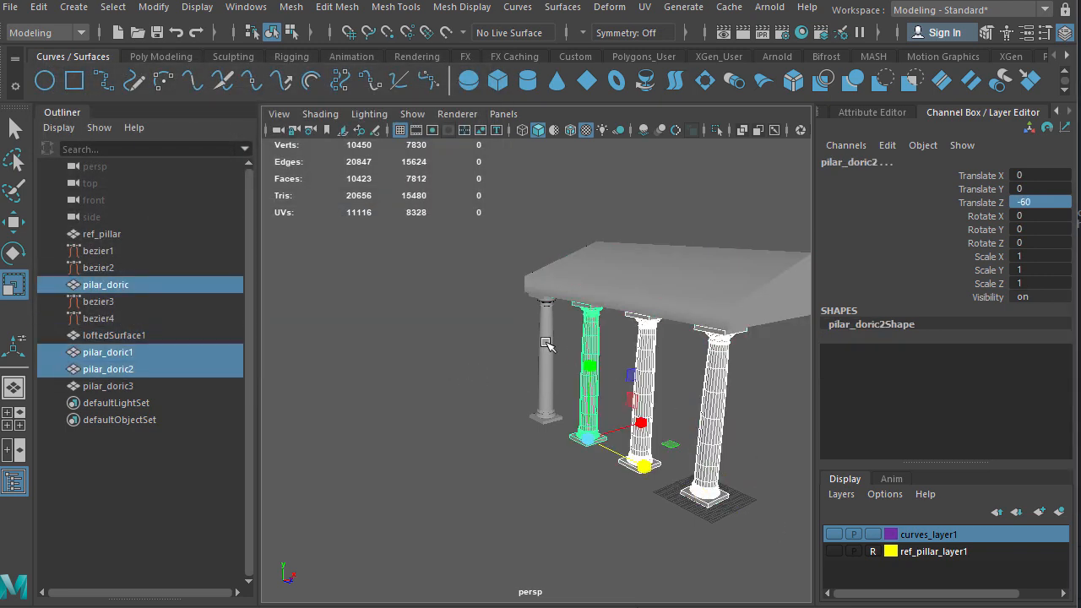
pyautogui.keyDown('shift'); pyautogui.click(546, 342); pyautogui.keyUp('shift')
pyautogui.keyDown('alt'); pyautogui.moveTo(659, 418); pyautogui.dragTo(580, 391); pyautogui.keyUp('alt')
pyautogui.moveTo(698, 529); pyautogui.dragTo(416, 349)
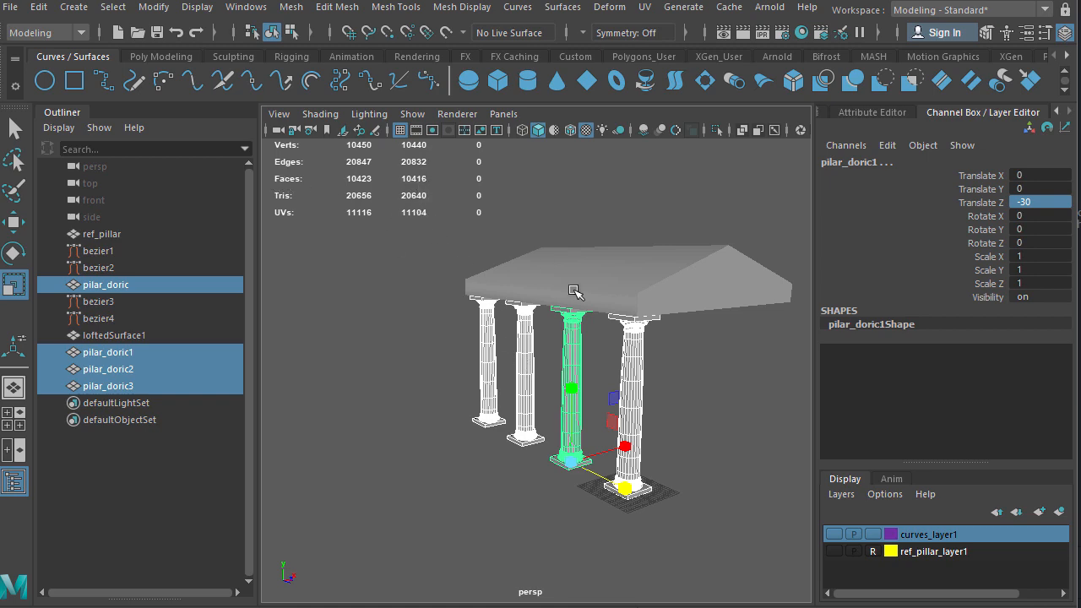
pyautogui.keyDown('alt'); pyautogui.moveTo(613, 398); pyautogui.dragTo(560, 279); pyautogui.keyUp('alt')
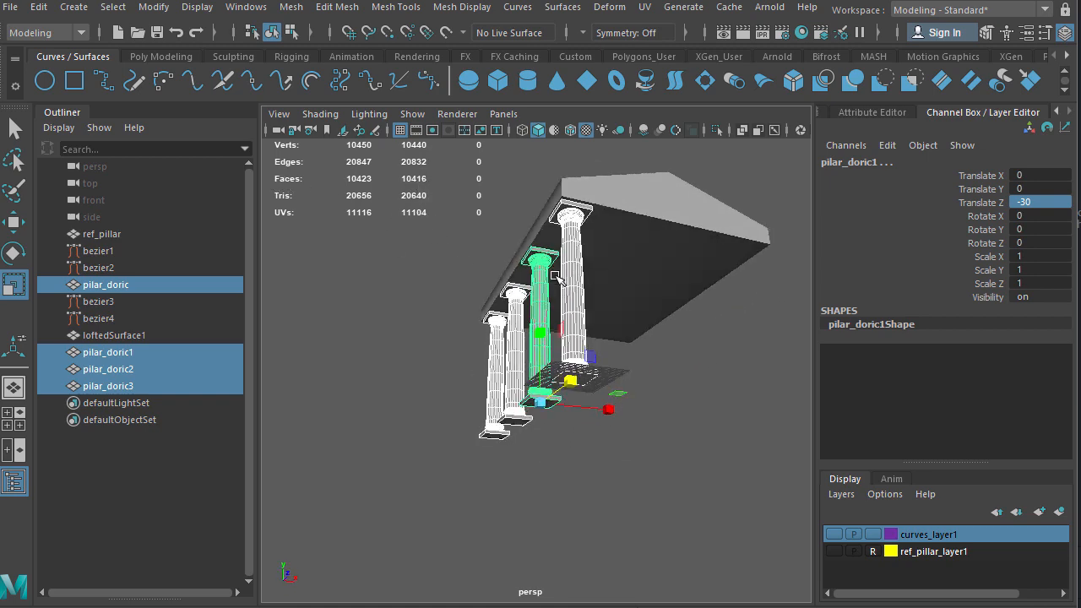
pyautogui.keyDown('alt'); pyautogui.moveTo(614, 385); pyautogui.dragTo(605, 402); pyautogui.keyUp('alt')
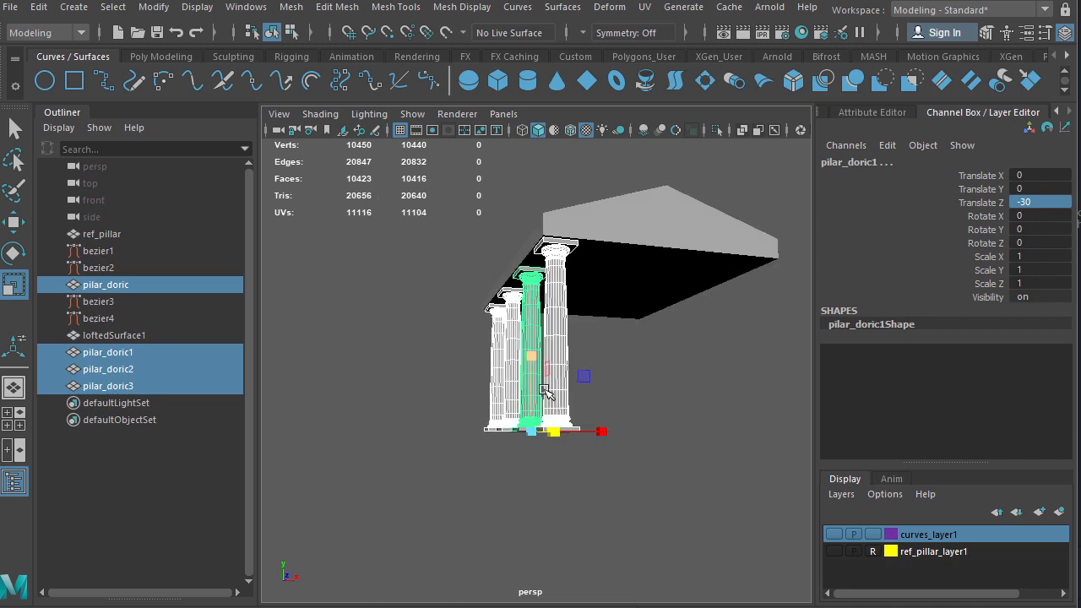
pyautogui.keyDown('alt'); pyautogui.moveTo(552, 374); pyautogui.dragTo(599, 403); pyautogui.keyUp('alt')
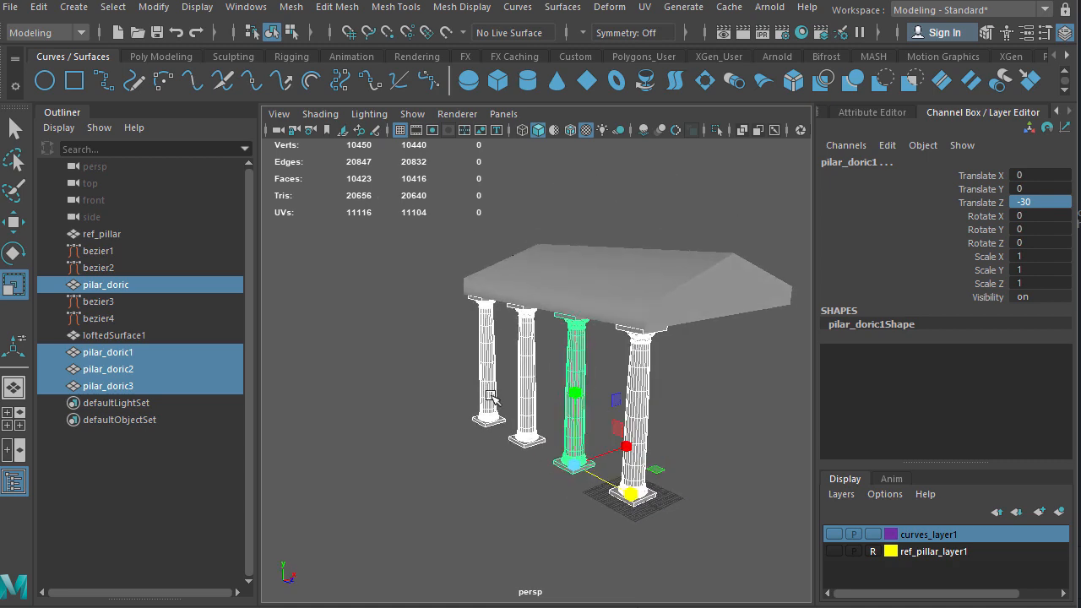
pyautogui.keyDown('alt'); pyautogui.moveTo(742, 409); pyautogui.dragTo(669, 437, button='middle'); pyautogui.keyUp('alt')
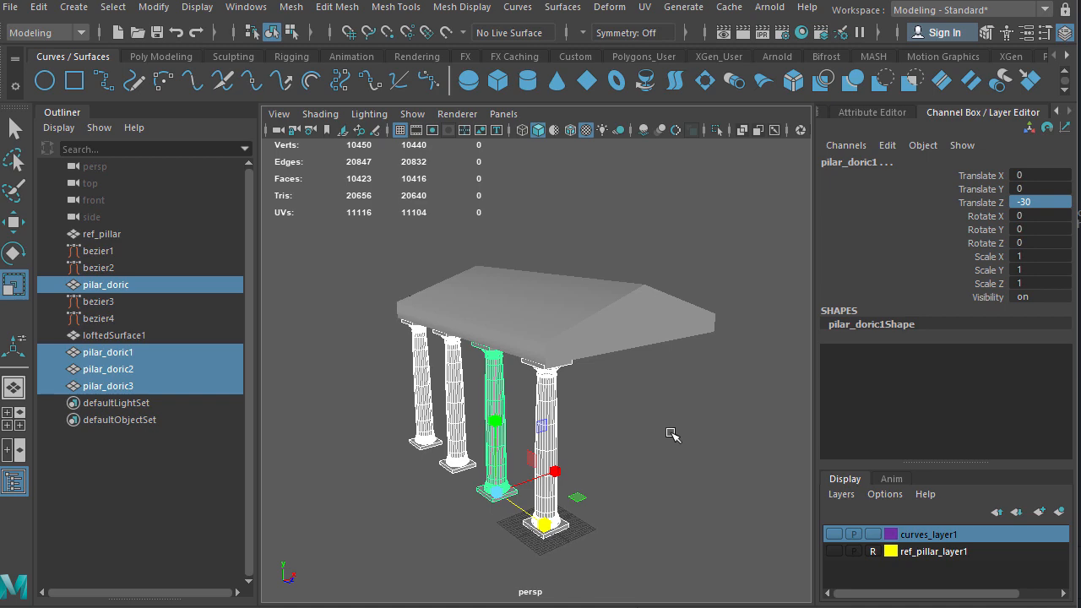
pyautogui.hotkey('ctrl', 'd')
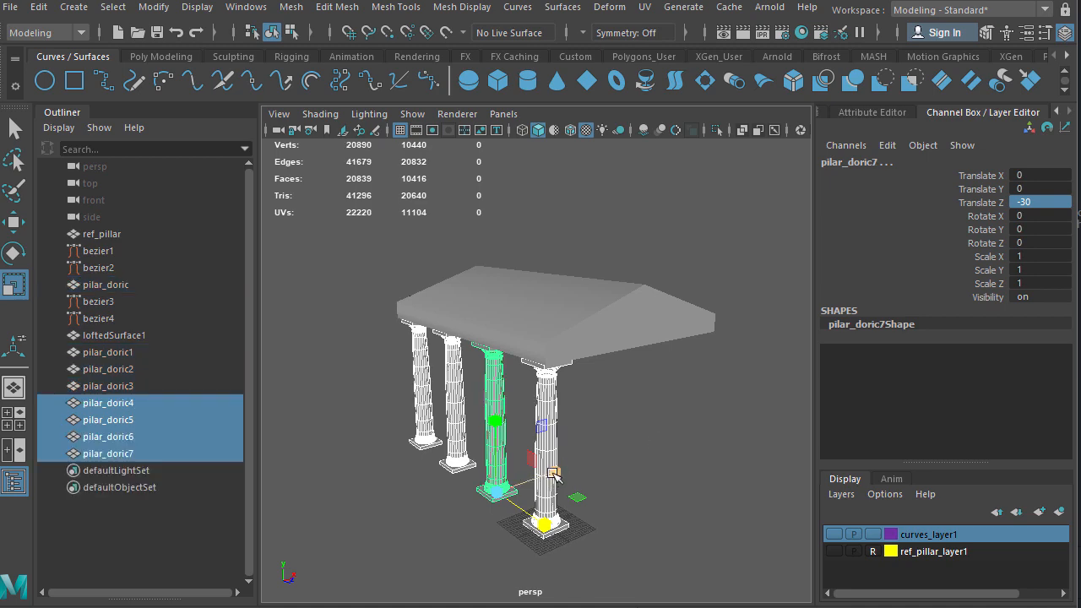
pyautogui.press('w')
pyautogui.moveTo(557, 476); pyautogui.dragTo(693, 468)
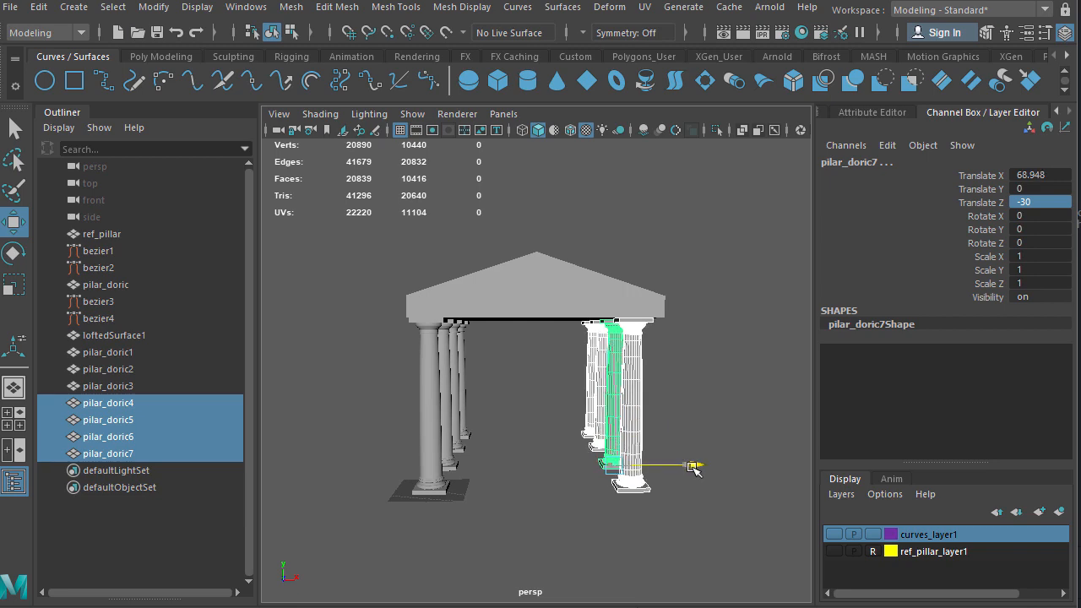
# Examine both pillar rows and the roof from several angles, checking the shading along the roof's edges.
pyautogui.keyDown('alt'); pyautogui.moveTo(582, 471); pyautogui.dragTo(511, 447); pyautogui.keyUp('alt')
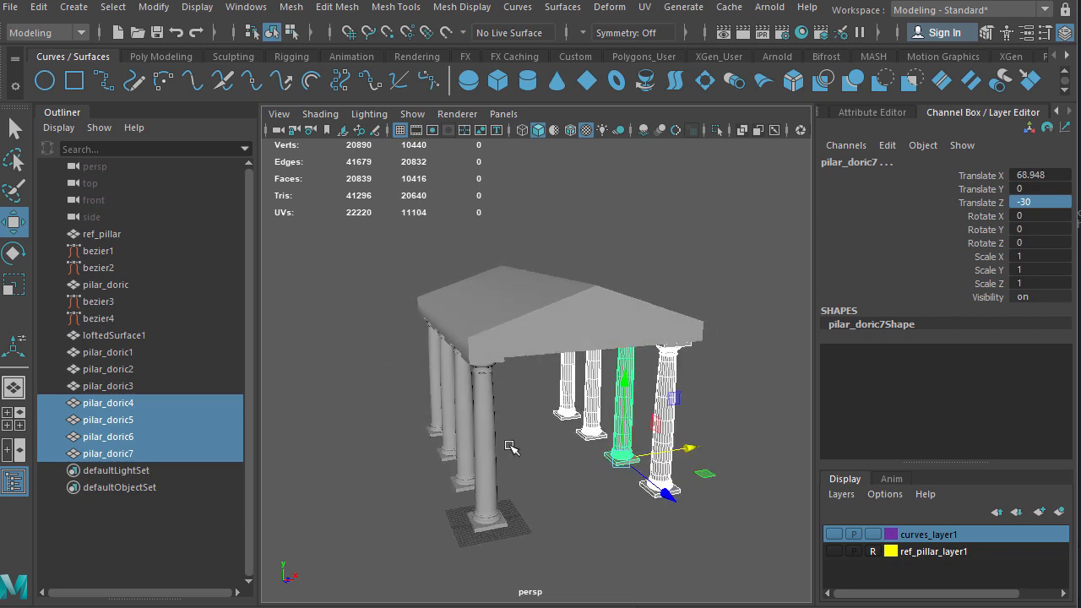
pyautogui.keyDown('alt'); pyautogui.moveTo(396, 435); pyautogui.dragTo(522, 367); pyautogui.keyUp('alt')
pyautogui.scroll(3, 517, 364)
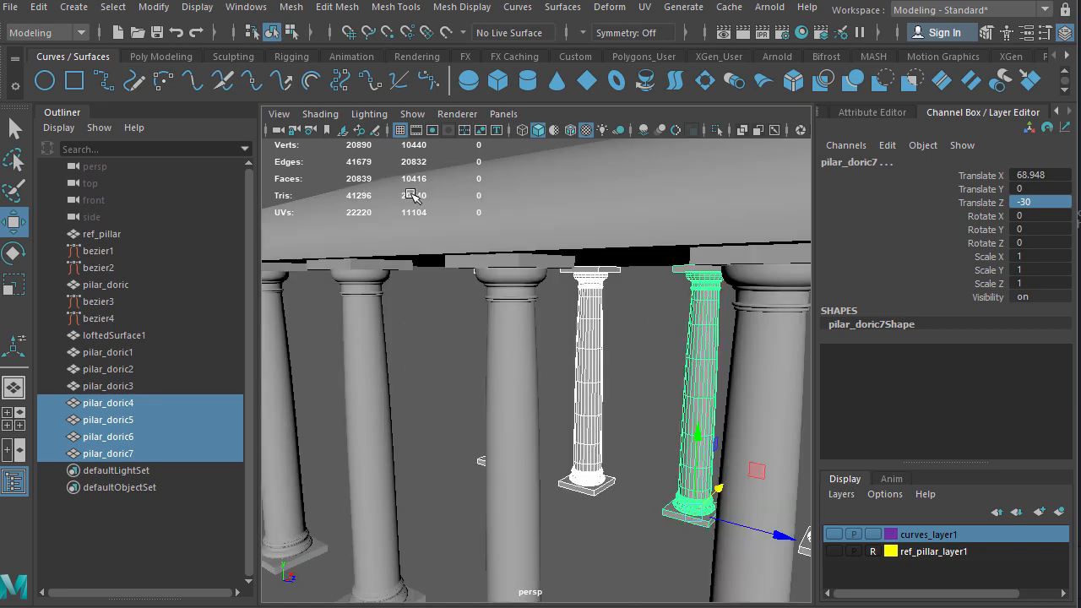
pyautogui.scroll(-3, 481, 281)
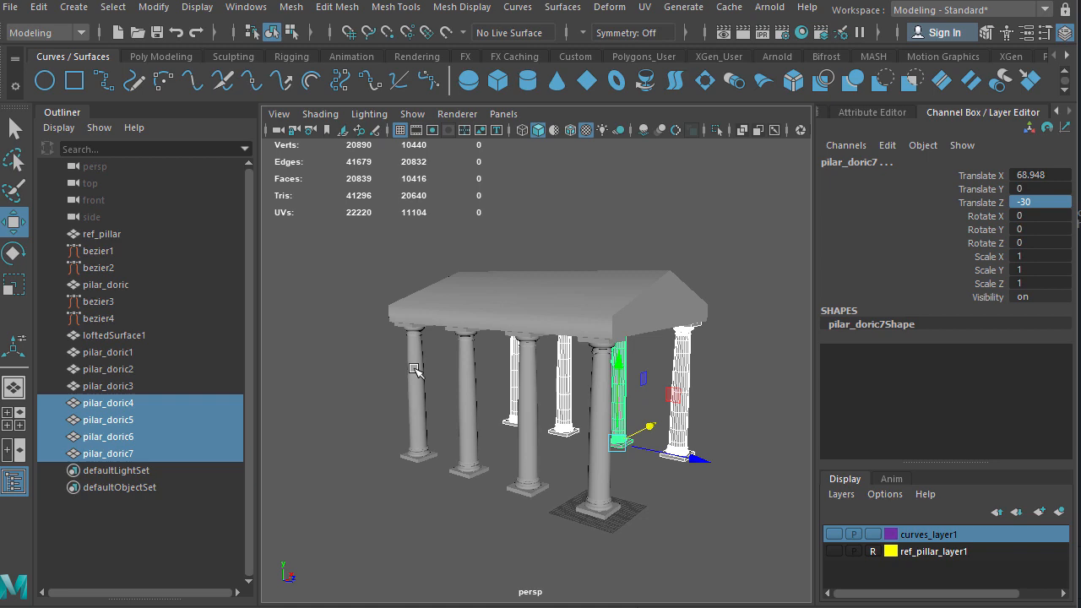
pyautogui.keyDown('alt'); pyautogui.moveTo(642, 456); pyautogui.dragTo(579, 480); pyautogui.keyUp('alt')
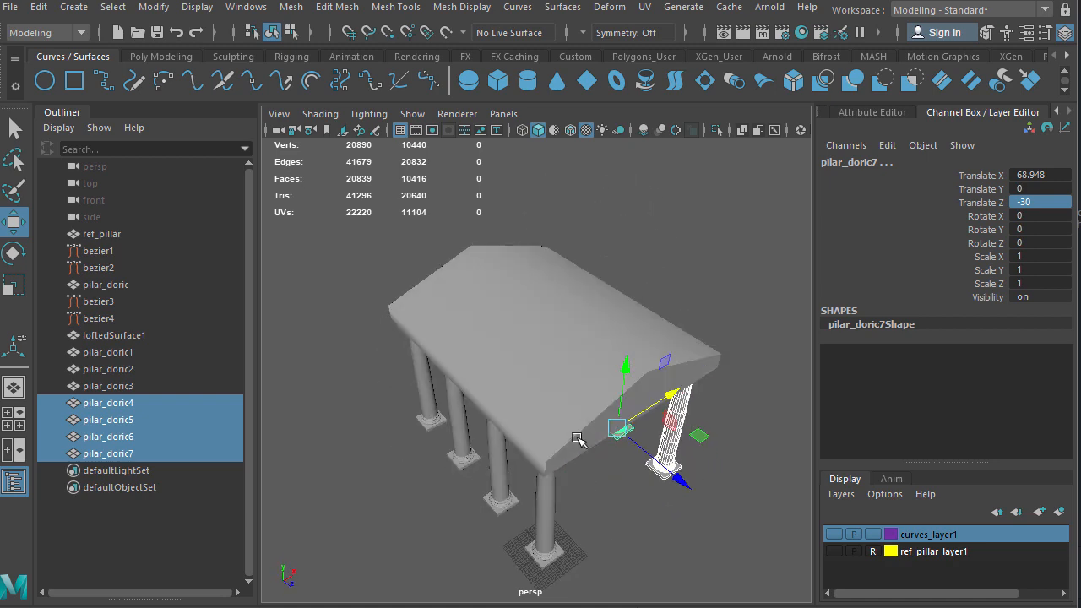
pyautogui.scroll(3, 578, 468)
pyautogui.click(562, 473)
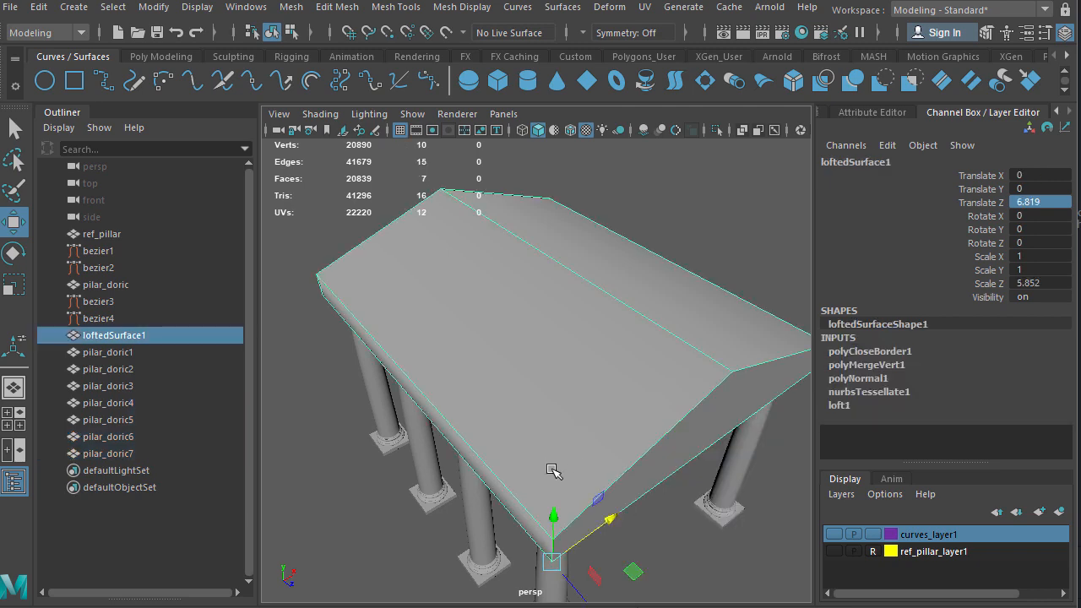
pyautogui.keyDown('alt'); pyautogui.moveTo(553, 468); pyautogui.dragTo(526, 411); pyautogui.keyUp('alt')
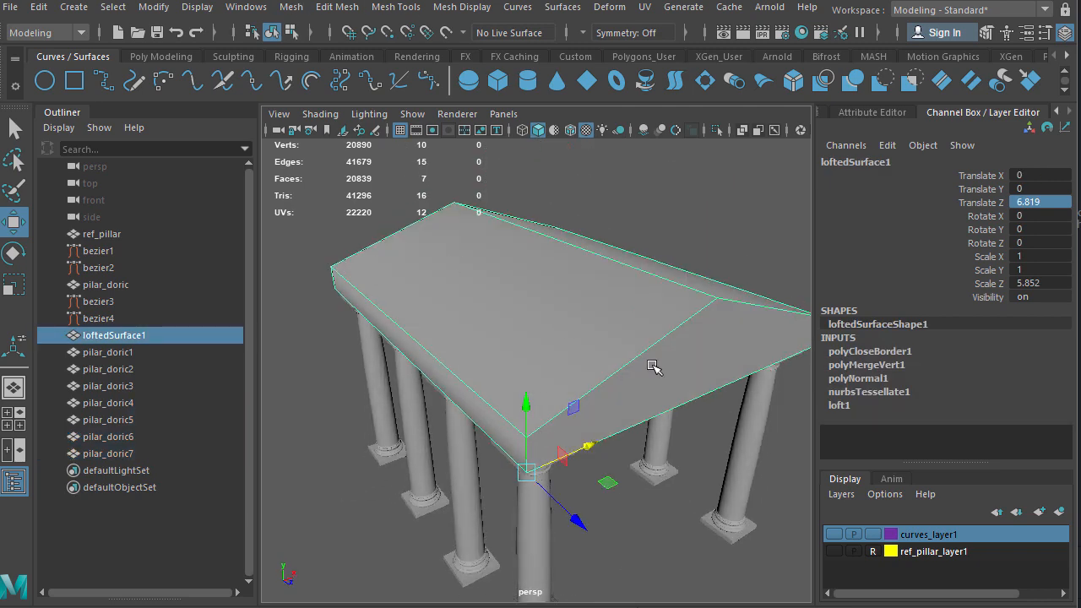
pyautogui.click(723, 206)
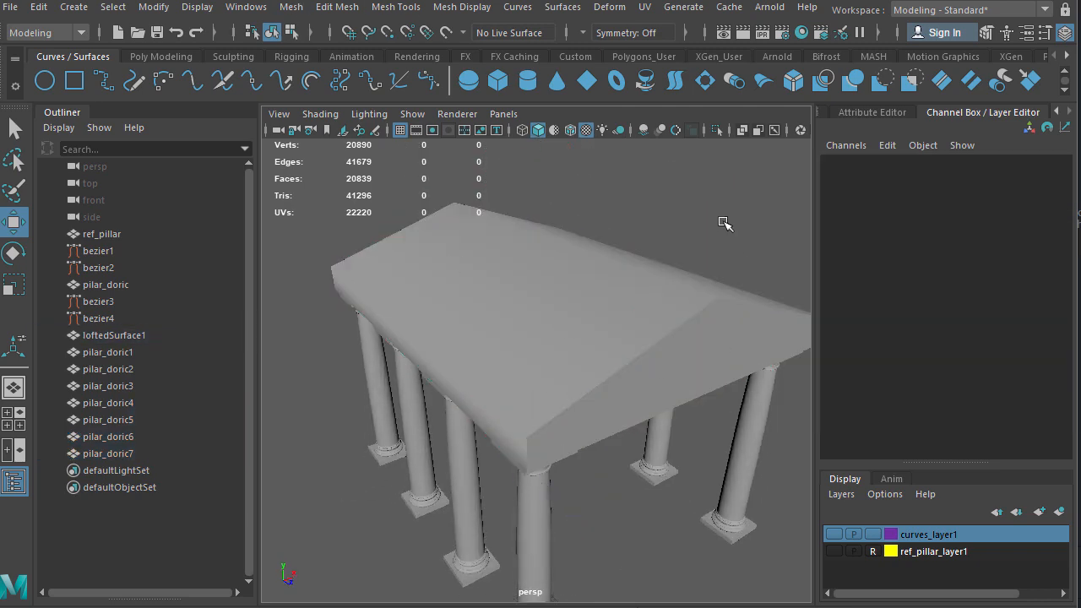
# Harden all the edges of the pediment roof mesh and deselect it.
pyautogui.click(541, 371)
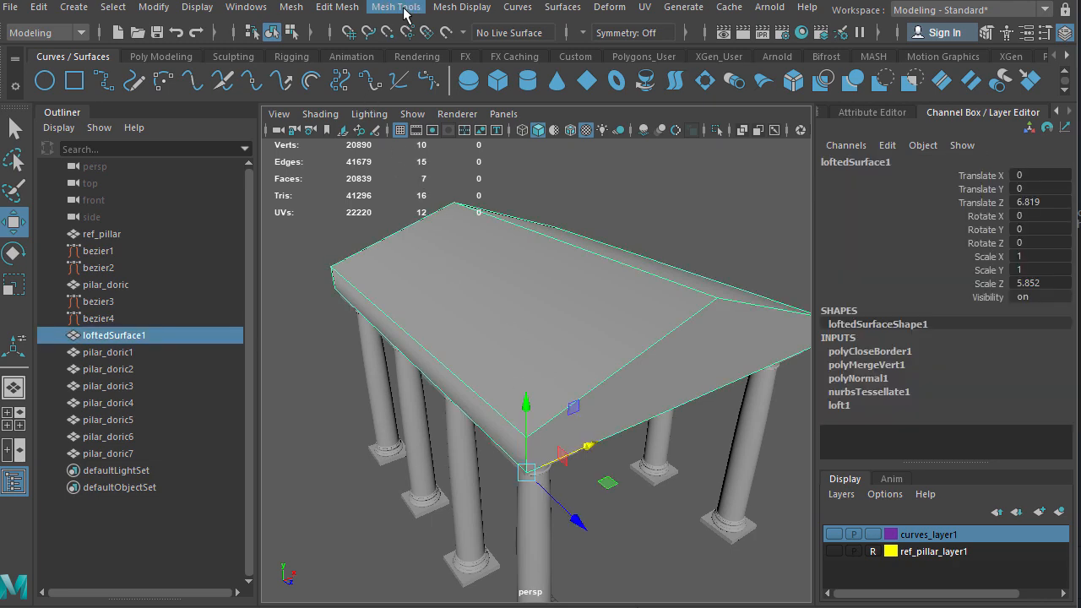
pyautogui.click(462, 7)
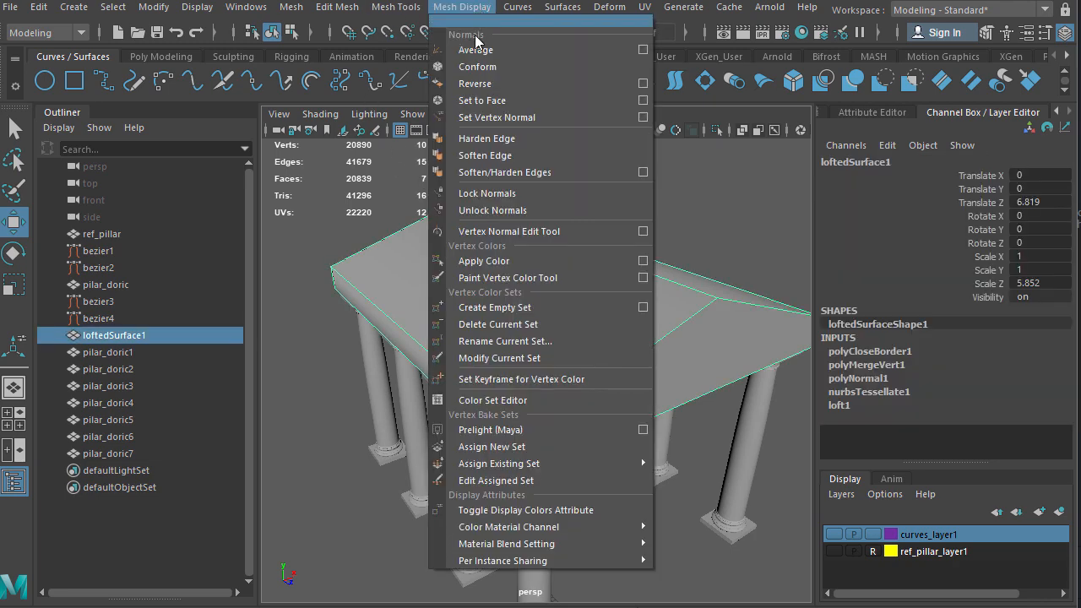
pyautogui.click(498, 140)
pyautogui.click(738, 211)
pyautogui.keyDown('alt'); pyautogui.moveTo(743, 277); pyautogui.dragTo(448, 370); pyautogui.keyUp('alt')
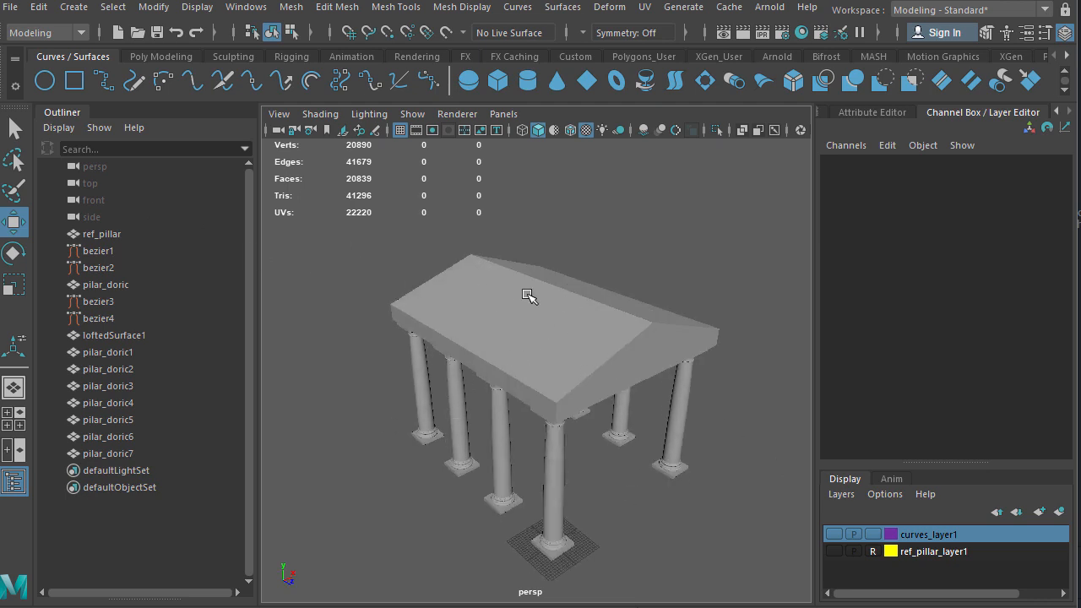
# Bring up the Poly Modeling tools and examine the temple's roof and pillars from the sides and the front.
pyautogui.click(153, 60)
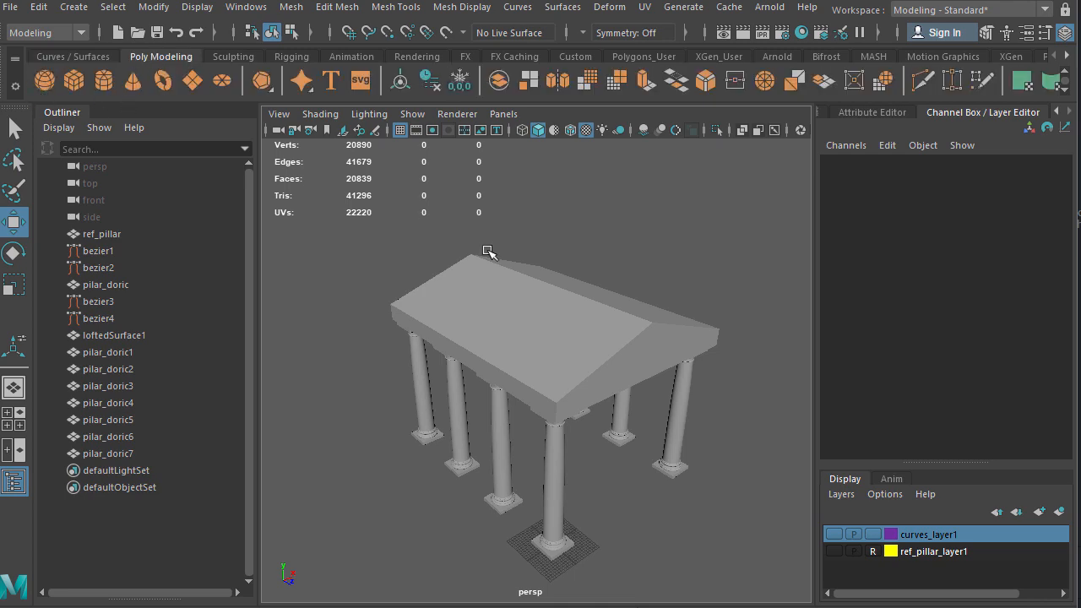
pyautogui.keyDown('alt'); pyautogui.moveTo(596, 335); pyautogui.dragTo(559, 315); pyautogui.keyUp('alt')
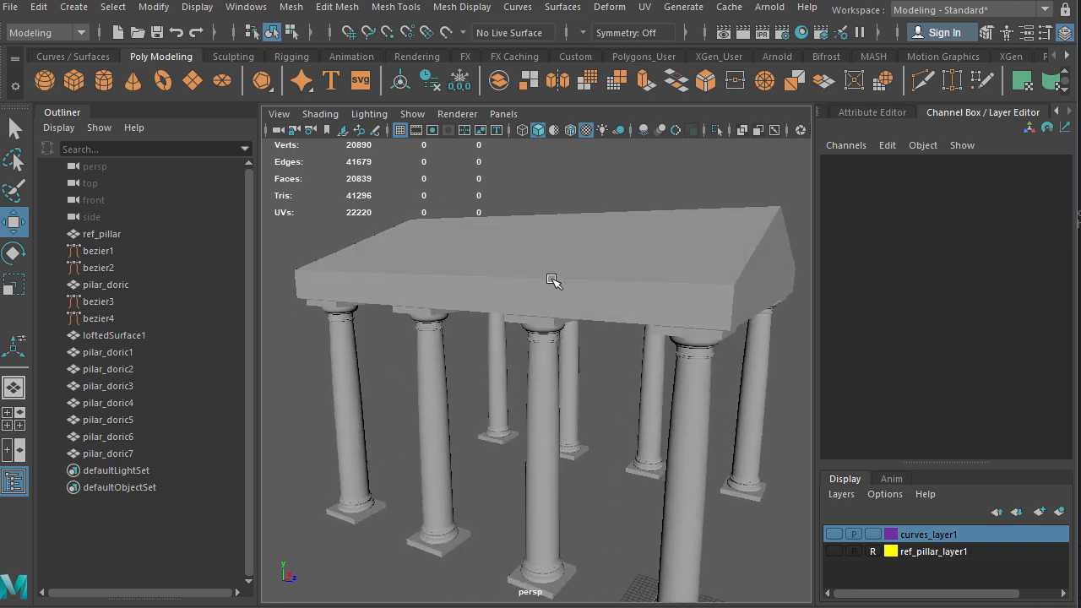
pyautogui.scroll(-4, 553, 282)
pyautogui.keyDown('alt'); pyautogui.moveTo(589, 299); pyautogui.dragTo(433, 341); pyautogui.keyUp('alt')
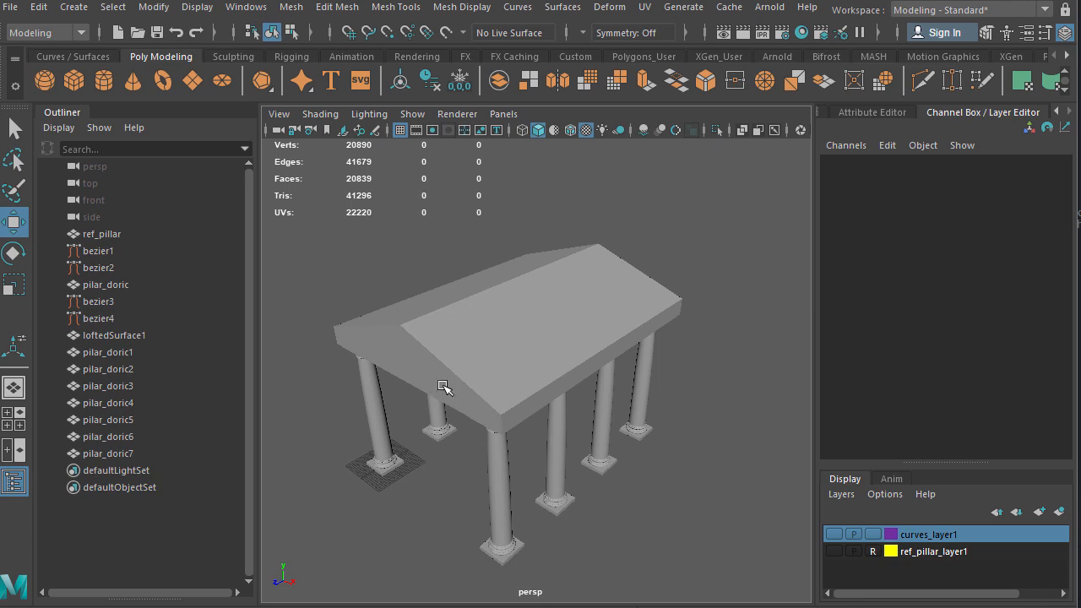
pyautogui.scroll(3, 444, 385)
pyautogui.keyDown('alt'); pyautogui.moveTo(425, 466); pyautogui.dragTo(474, 399); pyautogui.keyUp('alt')
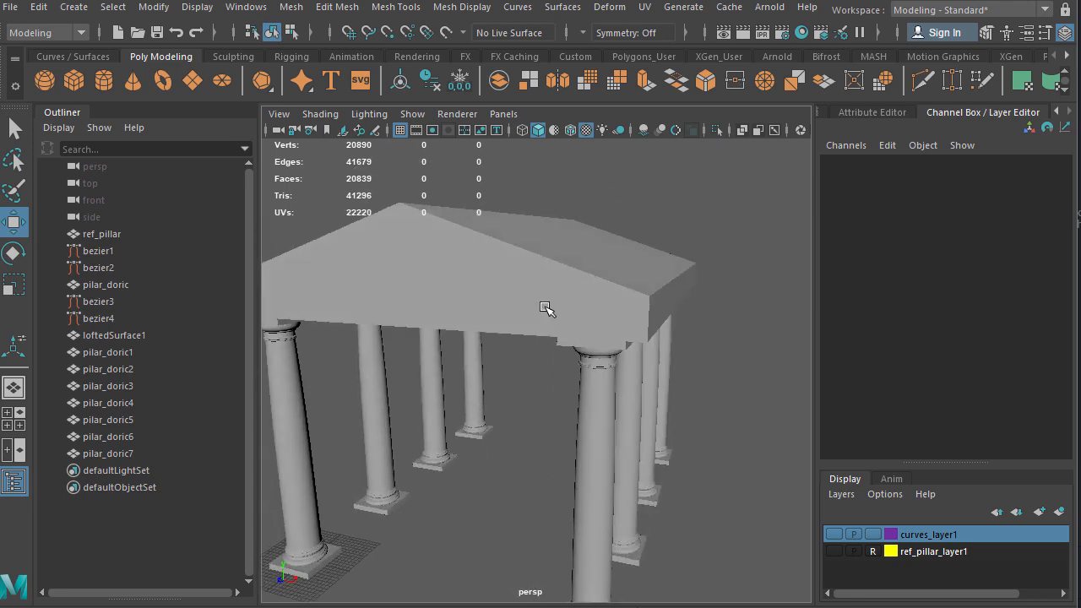
pyautogui.keyDown('alt'); pyautogui.moveTo(391, 504); pyautogui.dragTo(355, 495); pyautogui.keyUp('alt')
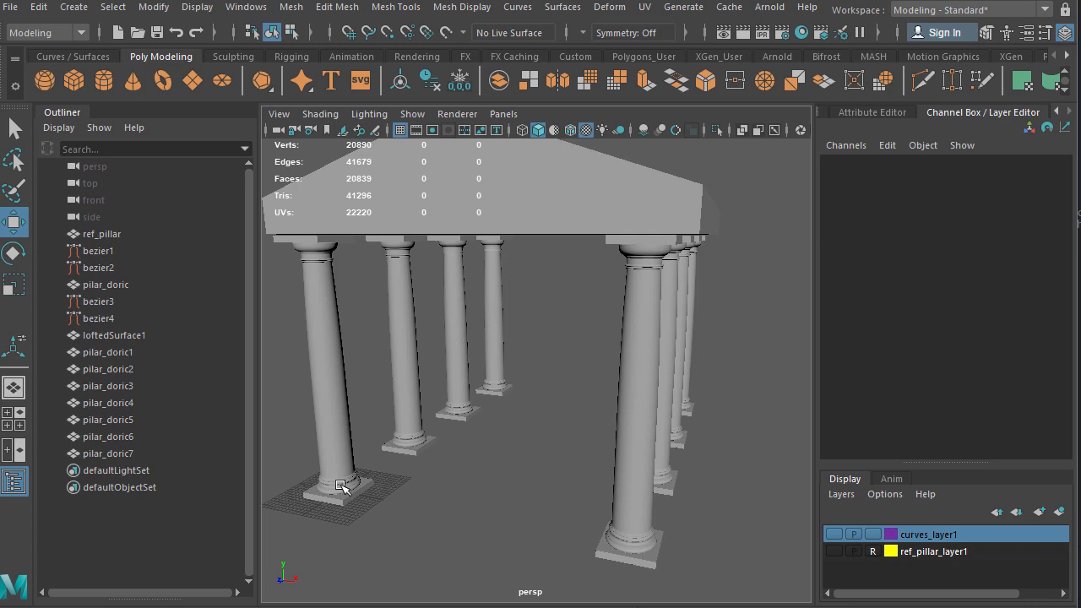
# Select the original Doric pillar at the temple's front corner and examine its base and capital in relation to the roof.
pyautogui.click(342, 488)
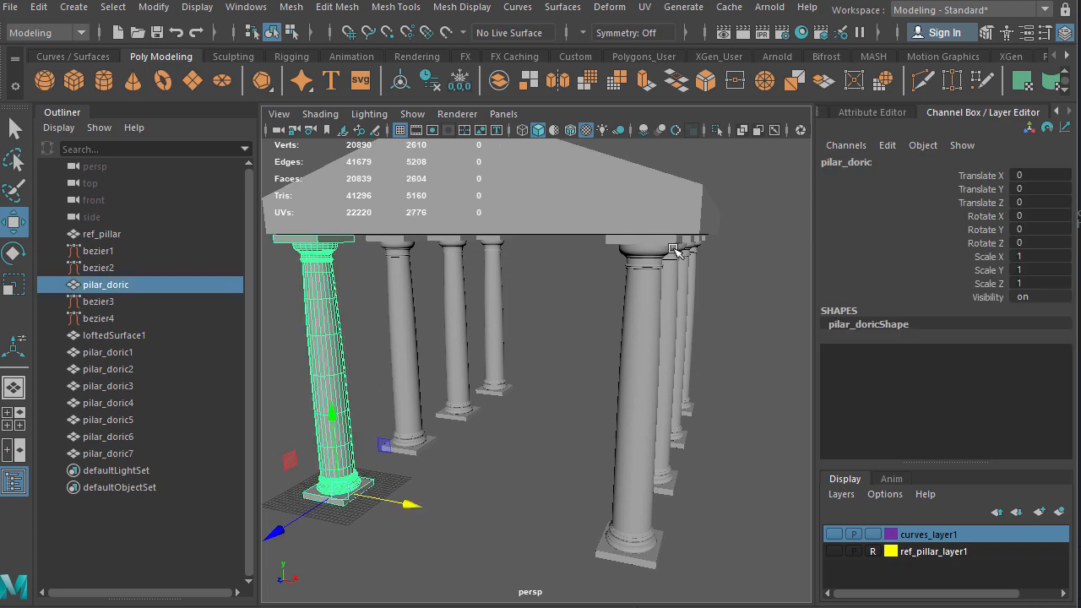
pyautogui.keyDown('alt'); pyautogui.moveTo(674, 251); pyautogui.dragTo(579, 299); pyautogui.keyUp('alt')
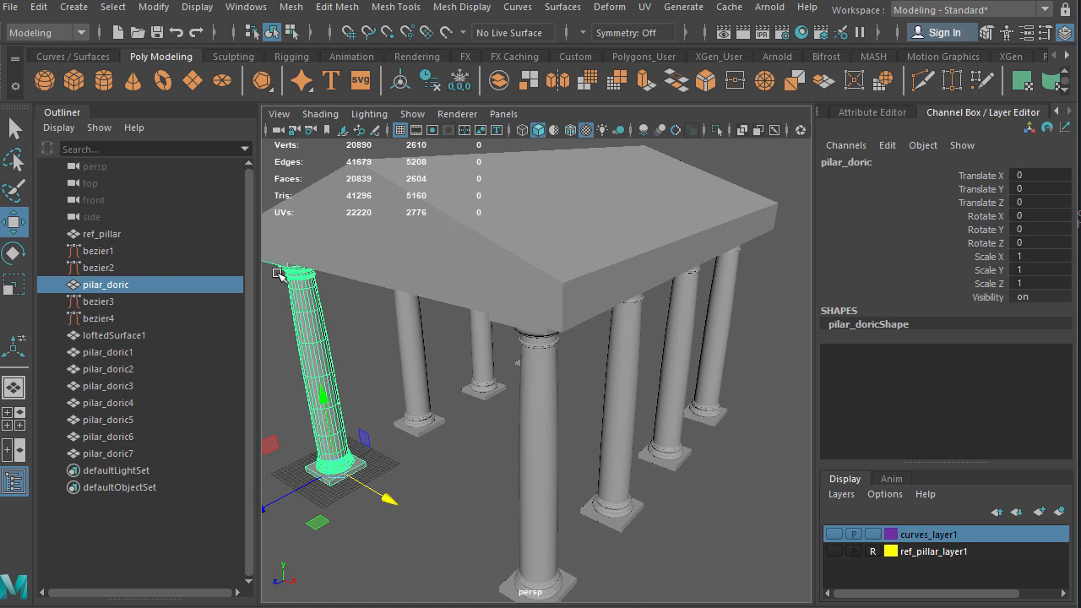
pyautogui.keyDown('alt'); pyautogui.moveTo(592, 314); pyautogui.dragTo(642, 336); pyautogui.keyUp('alt')
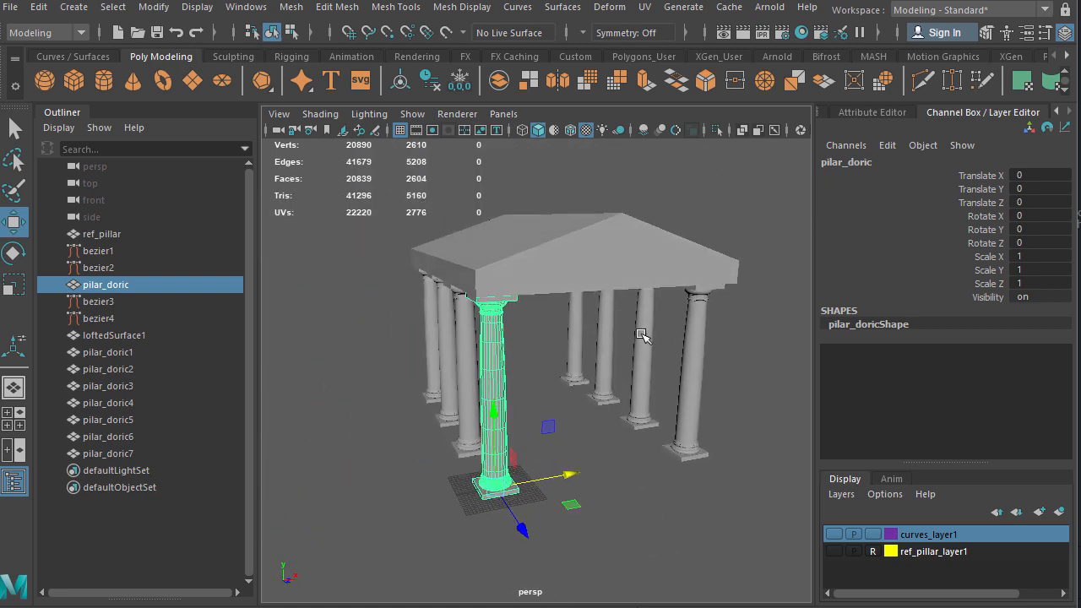
pyautogui.moveTo(567, 374)
pyautogui.keyDown('alt'); pyautogui.mouseDown()
pyautogui.moveTo(647, 276)
pyautogui.moveTo(616, 326)
pyautogui.moveTo(596, 398)
pyautogui.moveTo(577, 370)
pyautogui.mouseUp(); pyautogui.keyUp('alt')
pyautogui.keyDown('alt'); pyautogui.moveTo(577, 369); pyautogui.dragTo(715, 357, button='right'); pyautogui.keyUp('alt')
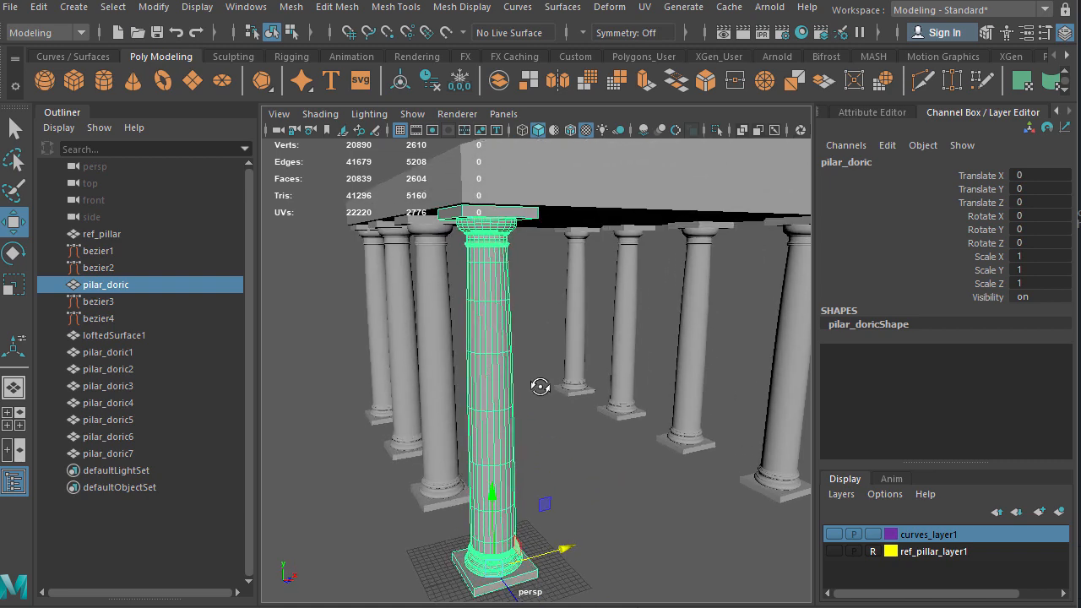
pyautogui.keyDown('alt'); pyautogui.moveTo(540, 386); pyautogui.dragTo(550, 393); pyautogui.keyUp('alt')
pyautogui.keyDown('alt'); pyautogui.moveTo(581, 409); pyautogui.dragTo(577, 378, button='middle'); pyautogui.keyUp('alt')
pyautogui.keyDown('alt'); pyautogui.moveTo(656, 419); pyautogui.dragTo(610, 415, button='right'); pyautogui.keyUp('alt')
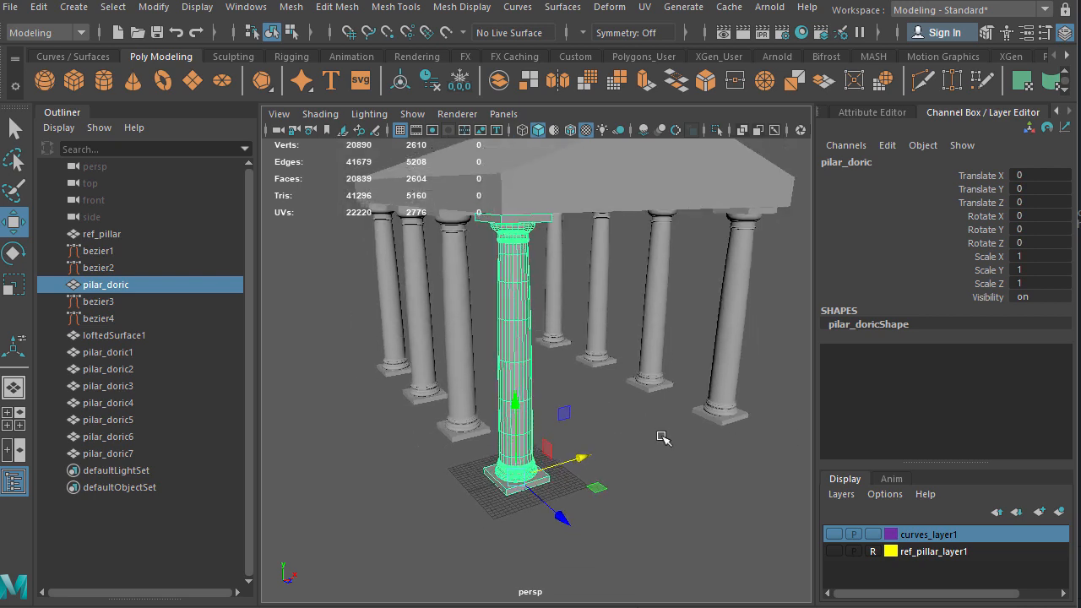